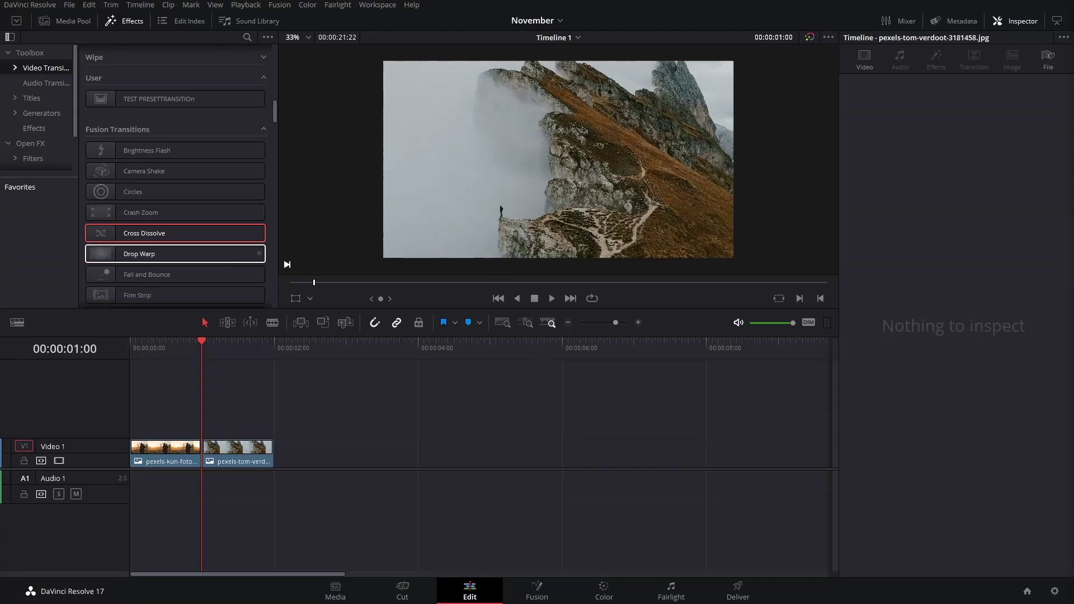
- Add the Fusion Cross Dissolve transition across the cut between the two clips on Video 1
{"action": "left_click_drag", "start_coordinate": [343, 409], "coordinate": [149, 491]}
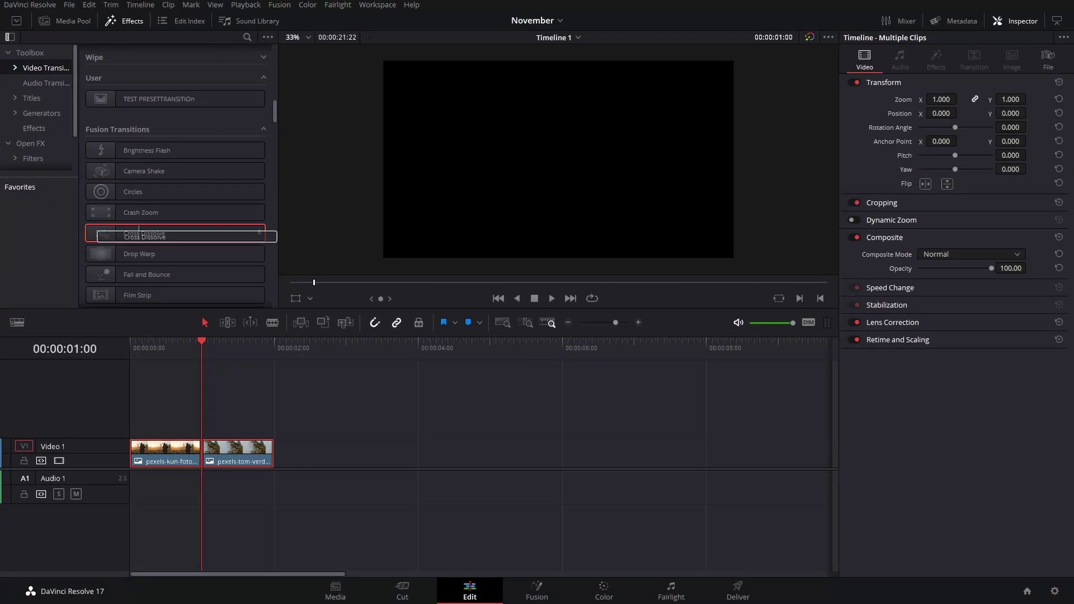
{"action": "key", "text": "ctrl+t"}
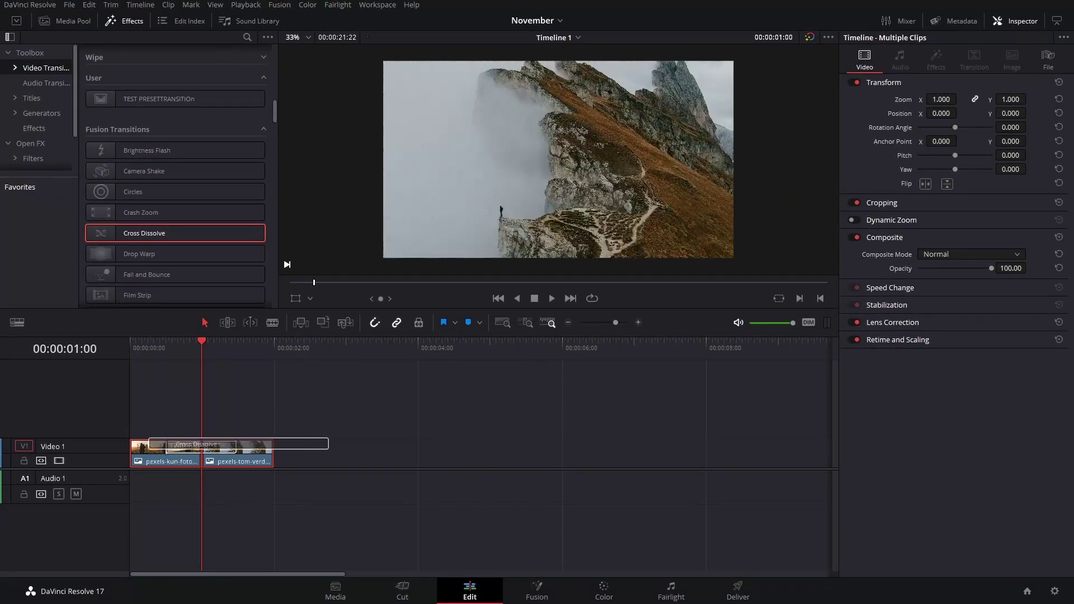
- Open the Cross Dissolve transition in Fusion and ungroup its CrossDissolve node
{"action": "left_click", "coordinate": [228, 446]}
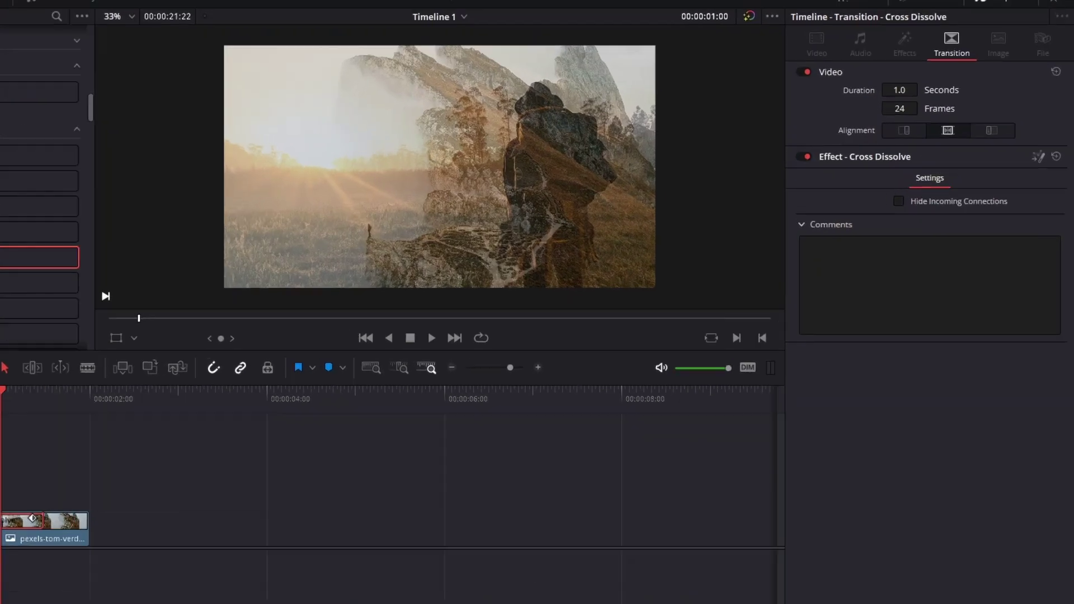
{"action": "left_click", "coordinate": [1030, 166]}
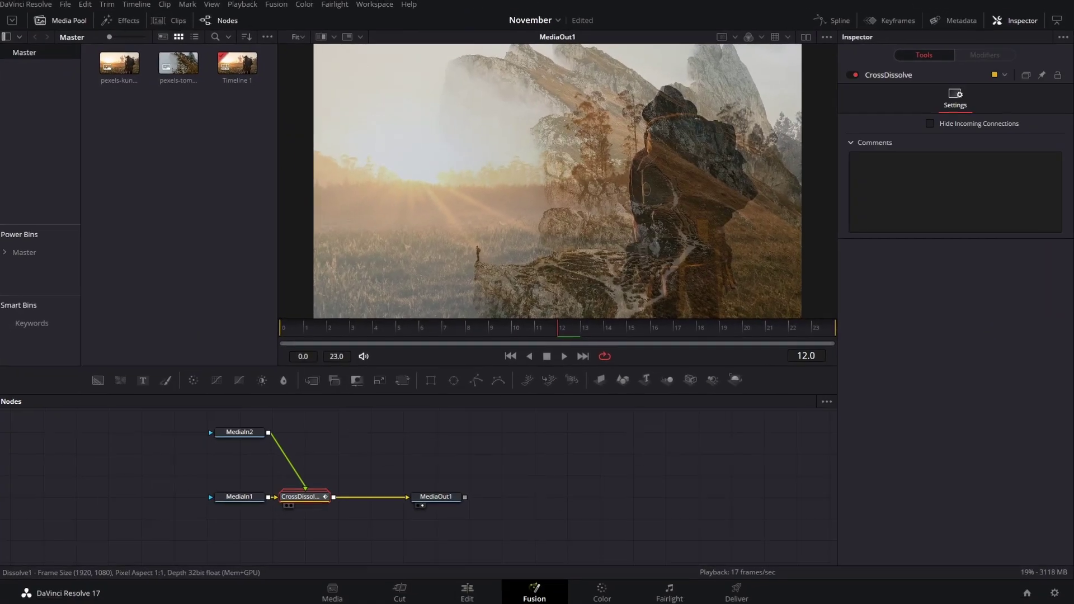
{"action": "right_click", "coordinate": [311, 495]}
{"action": "left_click", "coordinate": [336, 296]}
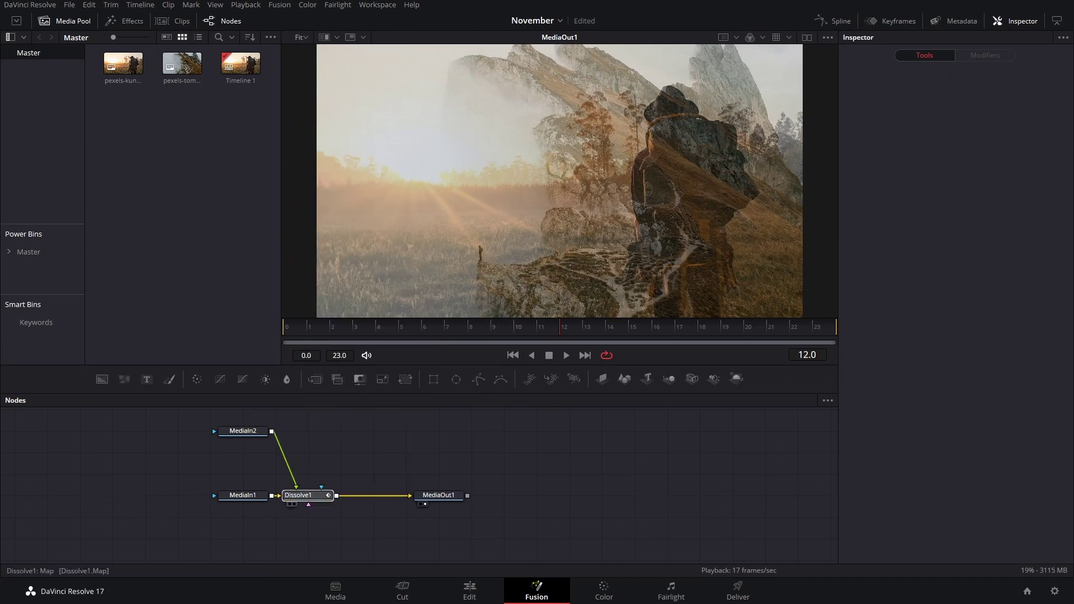
- Set the curve type of Dissolve1's Background/Foreground Anim Curves modifier to Custom
{"action": "left_click", "coordinate": [307, 495]}
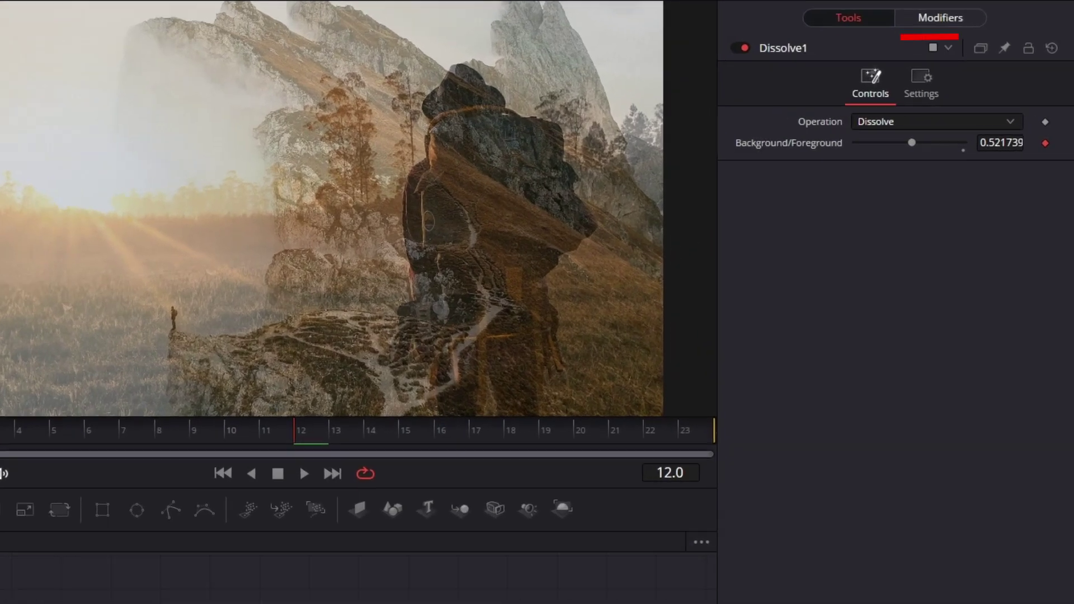
{"action": "left_click", "coordinate": [940, 18]}
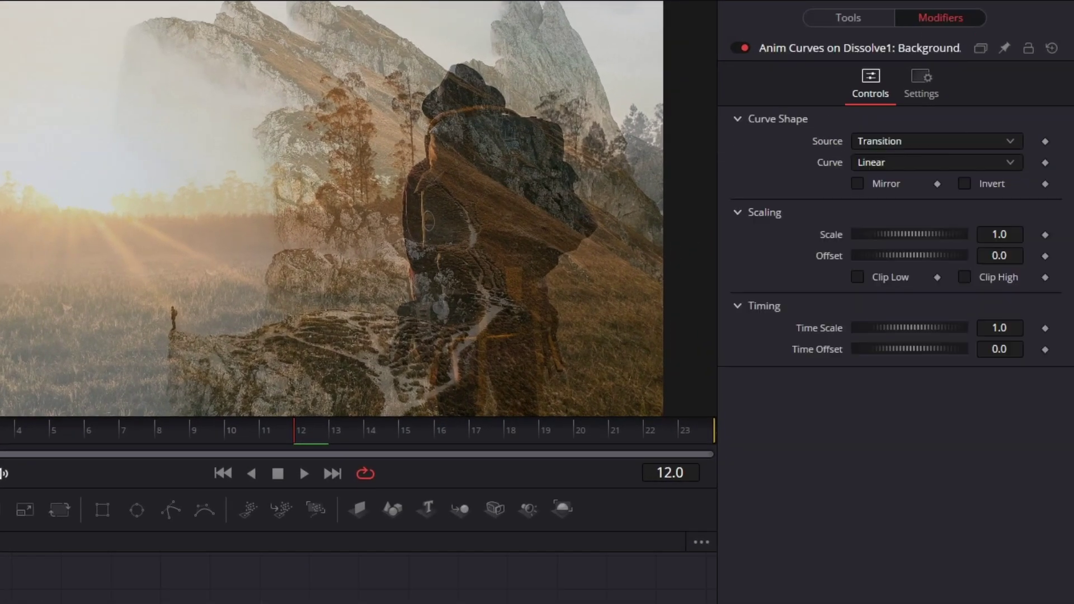
{"action": "left_click", "coordinate": [936, 141]}
{"action": "key", "text": "Escape"}
{"action": "left_click", "coordinate": [936, 162]}
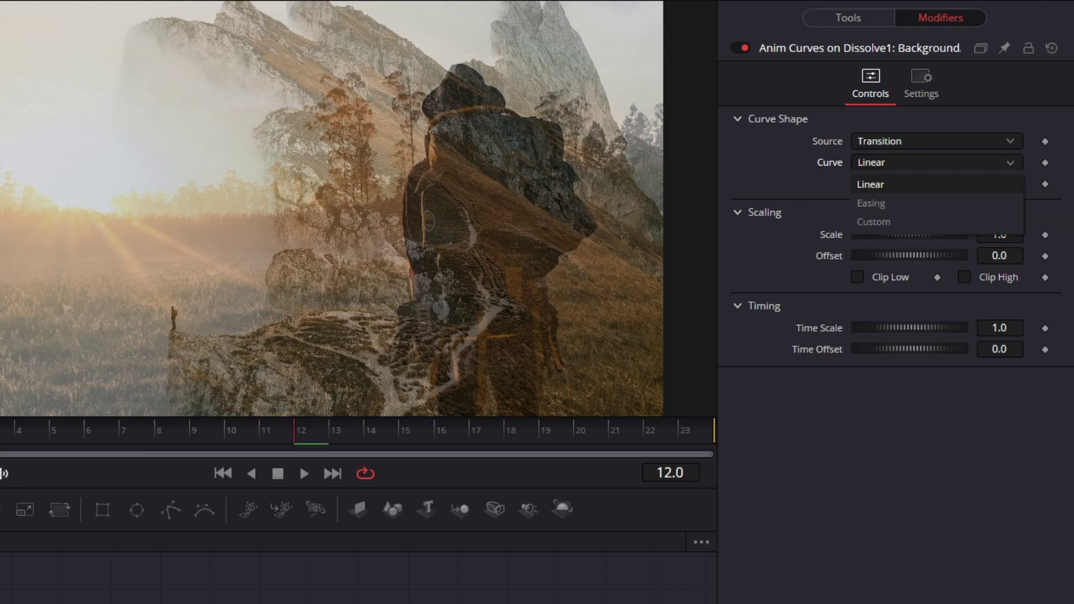
{"action": "left_click", "coordinate": [873, 222]}
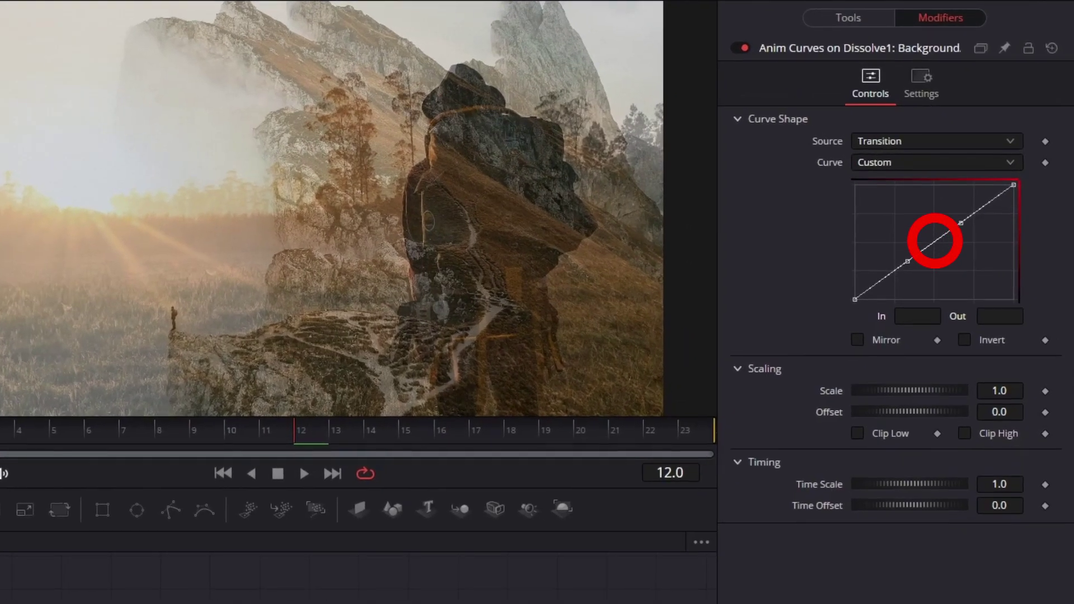
- Add a middle point to the Dissolve1 curve and set it to In 0.5 and Out 1
{"action": "left_click", "coordinate": [933, 243]}
{"action": "double_click", "coordinate": [918, 316]}
{"action": "type", "text": ".5"}
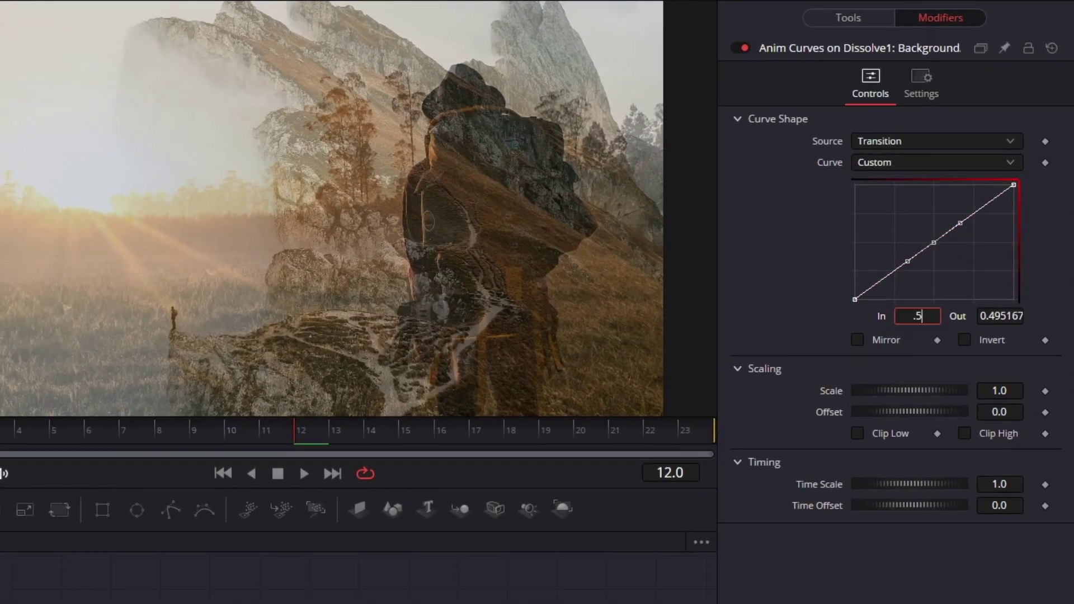
{"action": "key", "text": "Tab"}
{"action": "type", "text": "1"}
{"action": "key", "text": "Tab"}
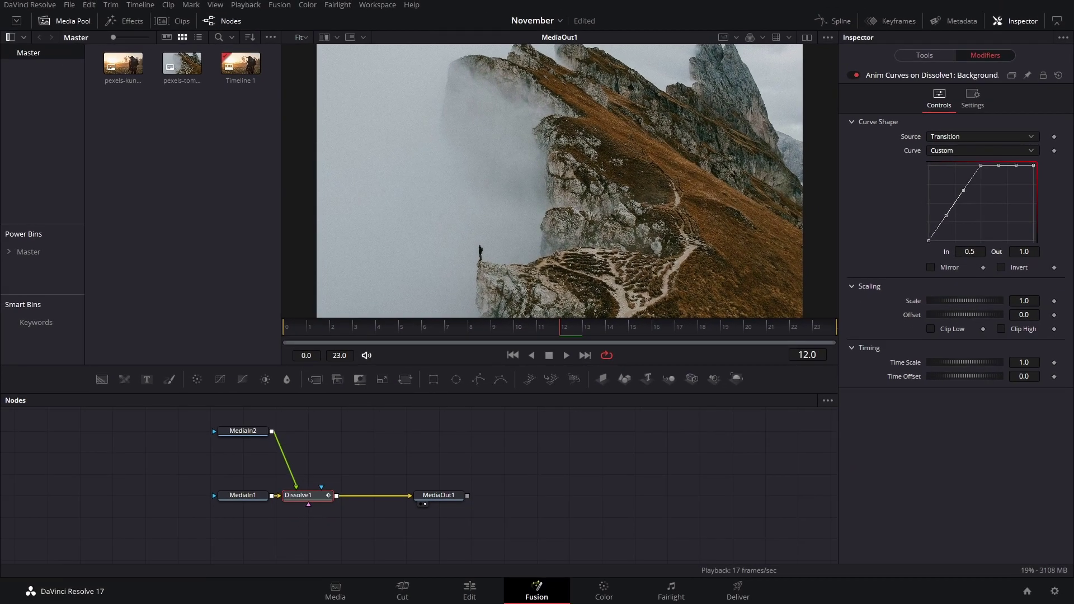
- Apply Step In interpolation to the Dissolve1 Lookup curve in the Spline editor and close the editor
{"action": "key", "text": "F7"}
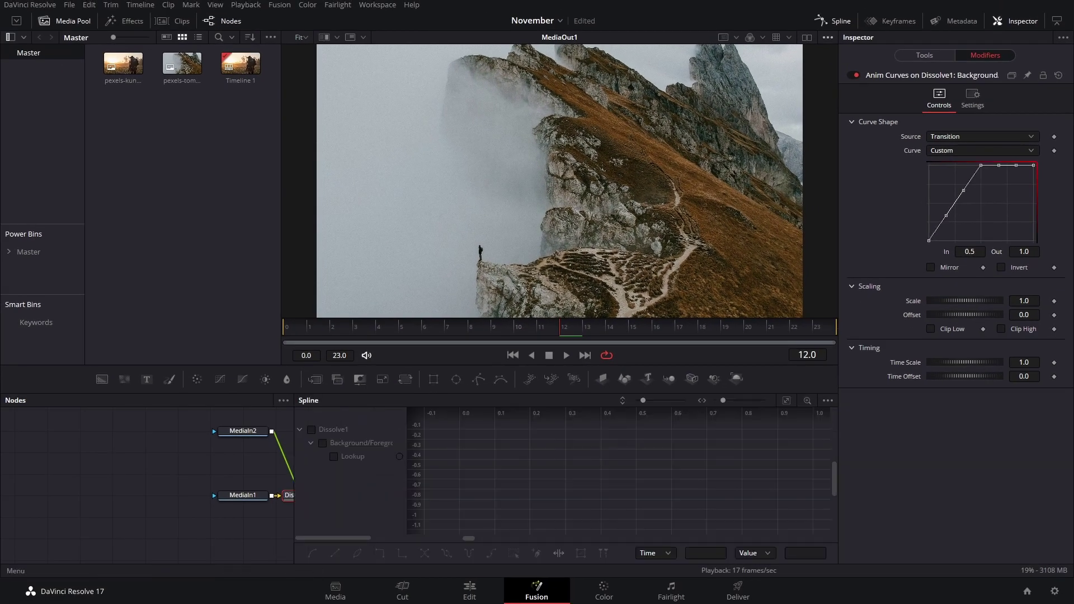
{"action": "left_click", "coordinate": [332, 456]}
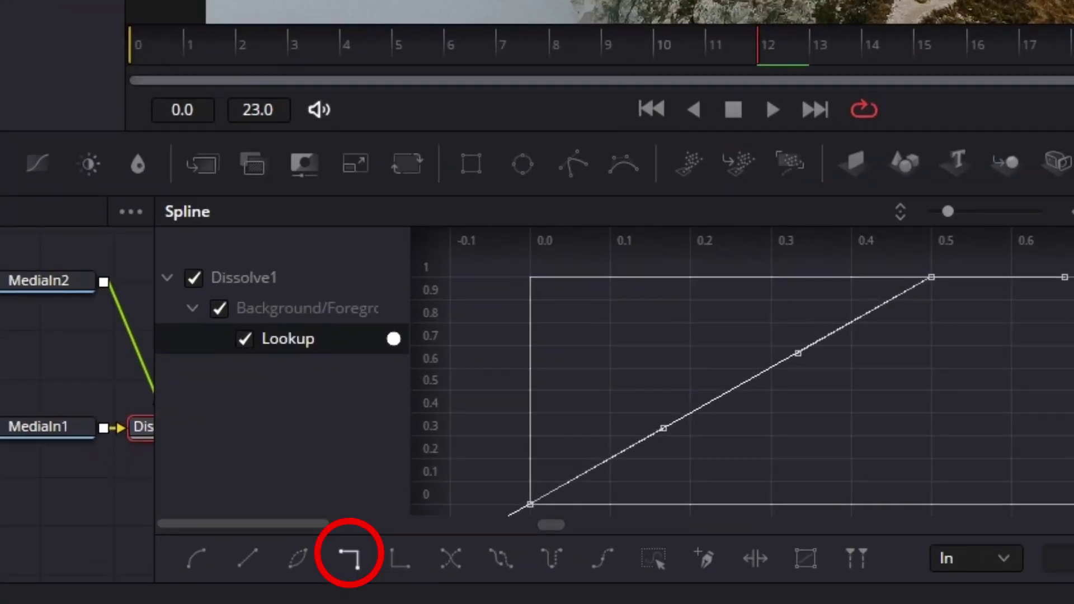
{"action": "left_click", "coordinate": [350, 558]}
{"action": "key", "text": "F7"}
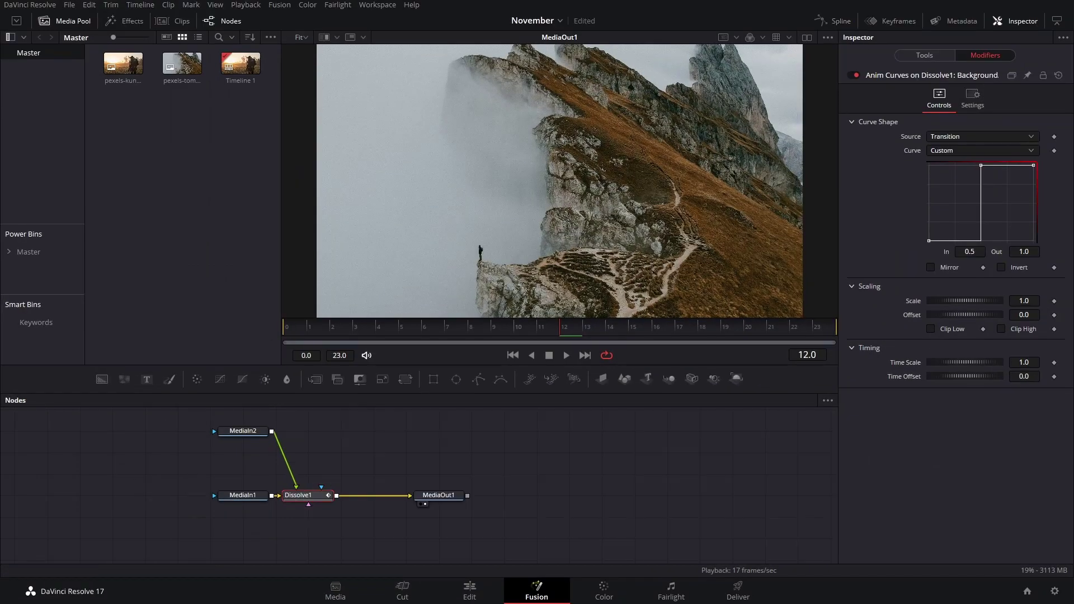
- Insert a Transform node between Dissolve1 and MediaOut1
{"action": "key", "text": "Home"}
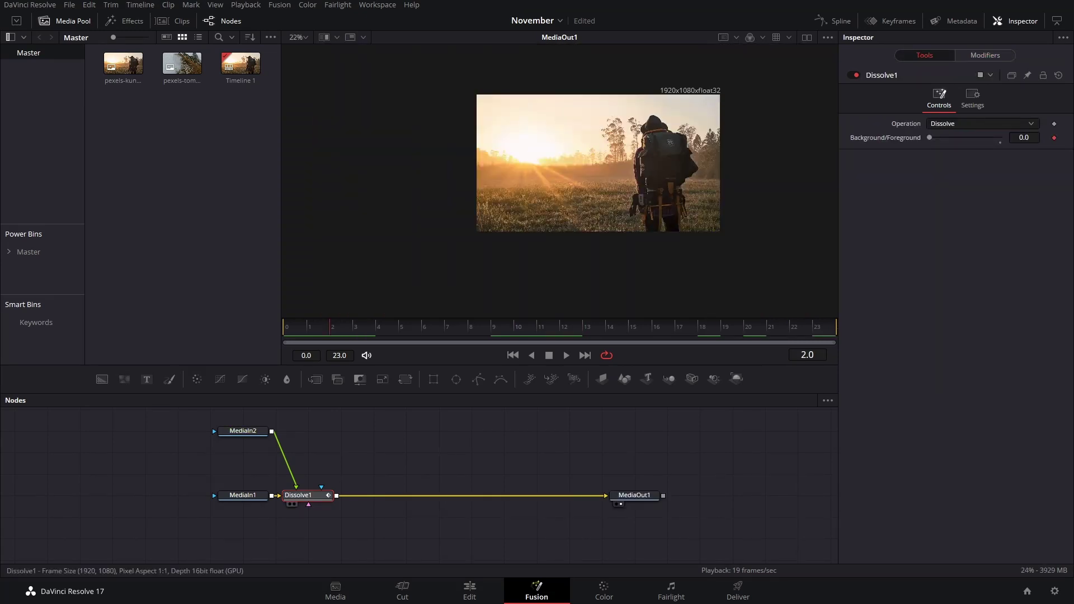
{"action": "key", "text": "shift+space"}
{"action": "type", "text": "trans"}
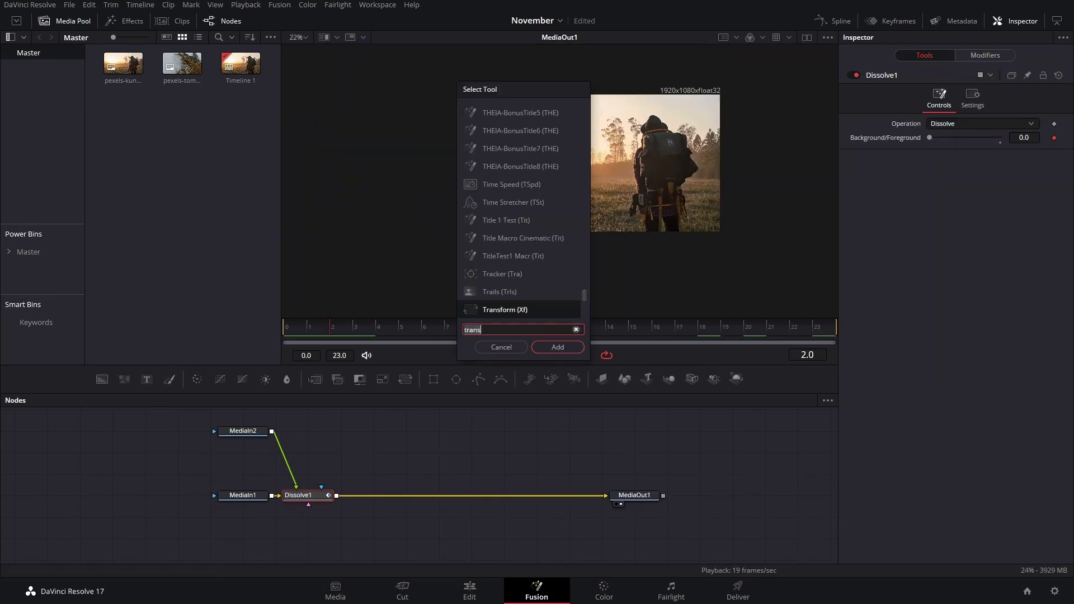
{"action": "key", "text": "Return"}
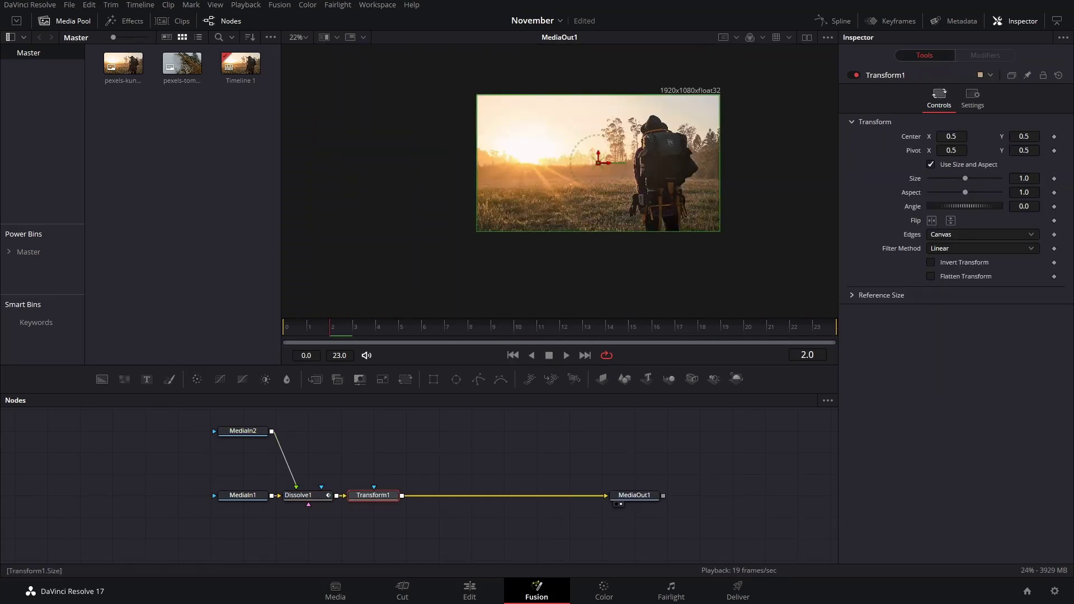
- Modify the Transform1 Size with Anim Curves and set its curve type to Custom
{"action": "right_click", "coordinate": [914, 179]}
{"action": "mouse_move", "coordinate": [940, 227]}
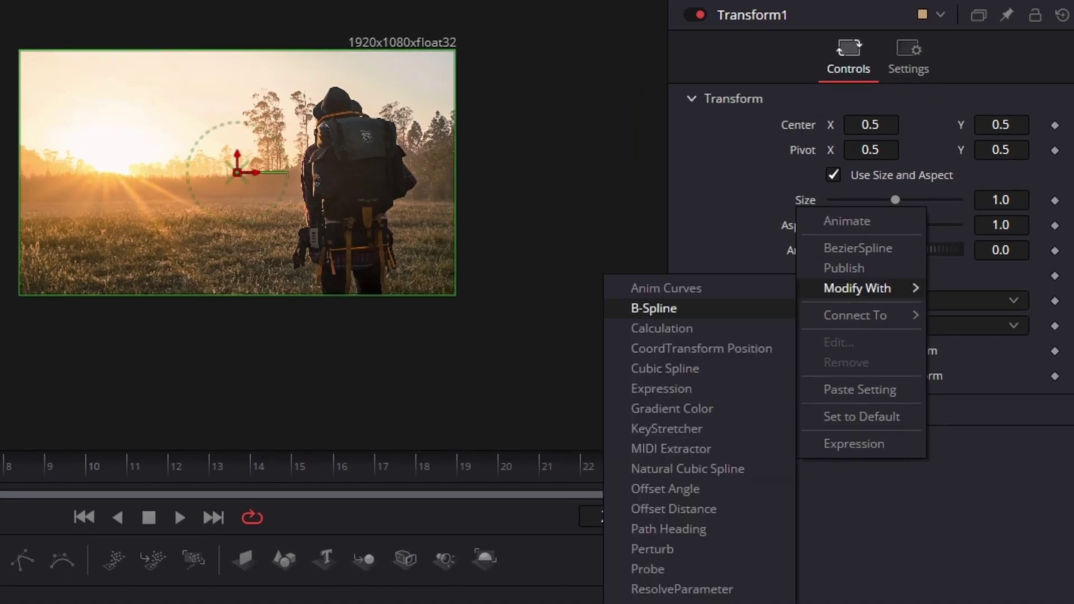
{"action": "left_click", "coordinate": [834, 238]}
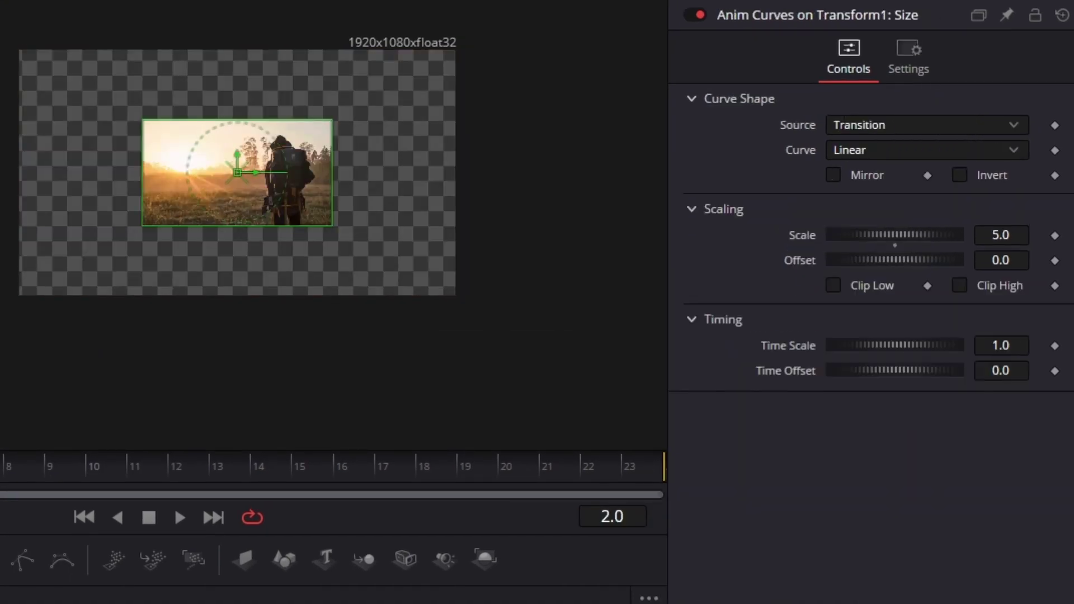
{"action": "left_click", "coordinate": [927, 150]}
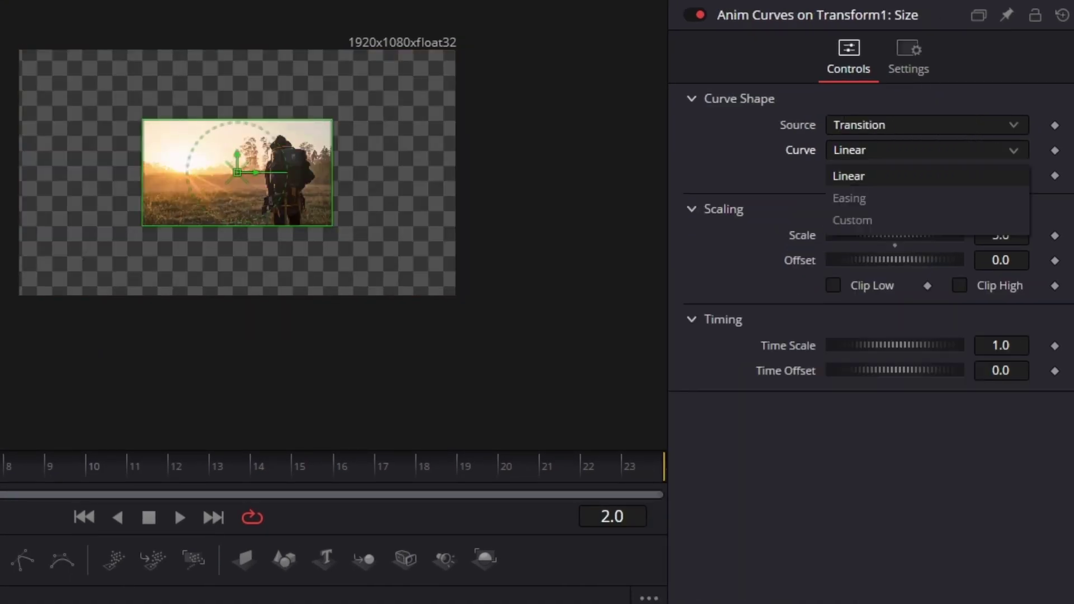
{"action": "left_click", "coordinate": [853, 220]}
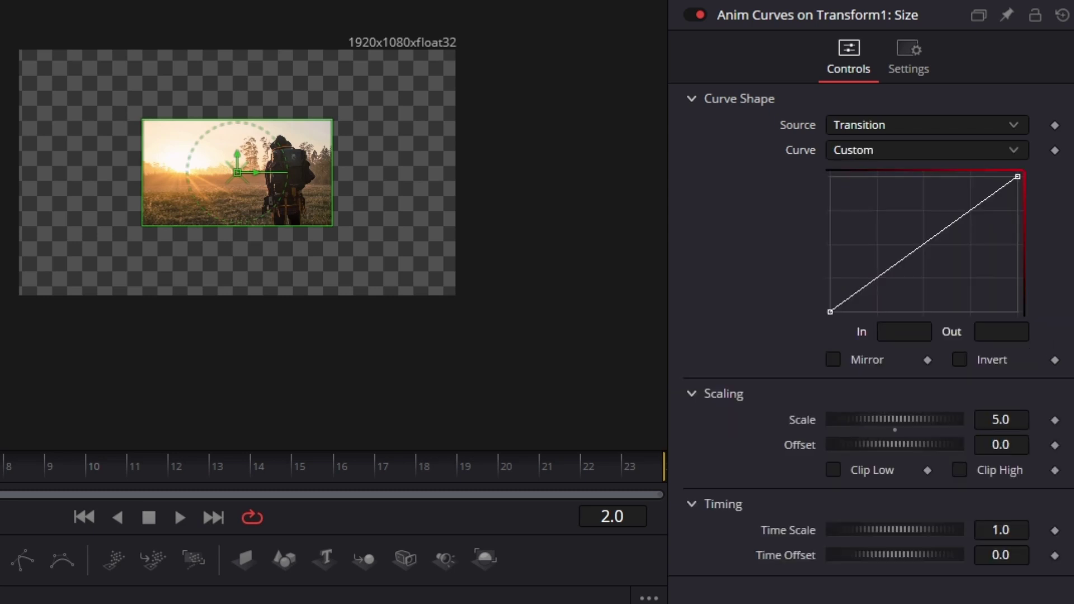
- Set the Scale of the Transform1 Size curve to 2
{"action": "double_click", "coordinate": [1000, 419]}
{"action": "type", "text": "2"}
{"action": "key", "text": "Return"}
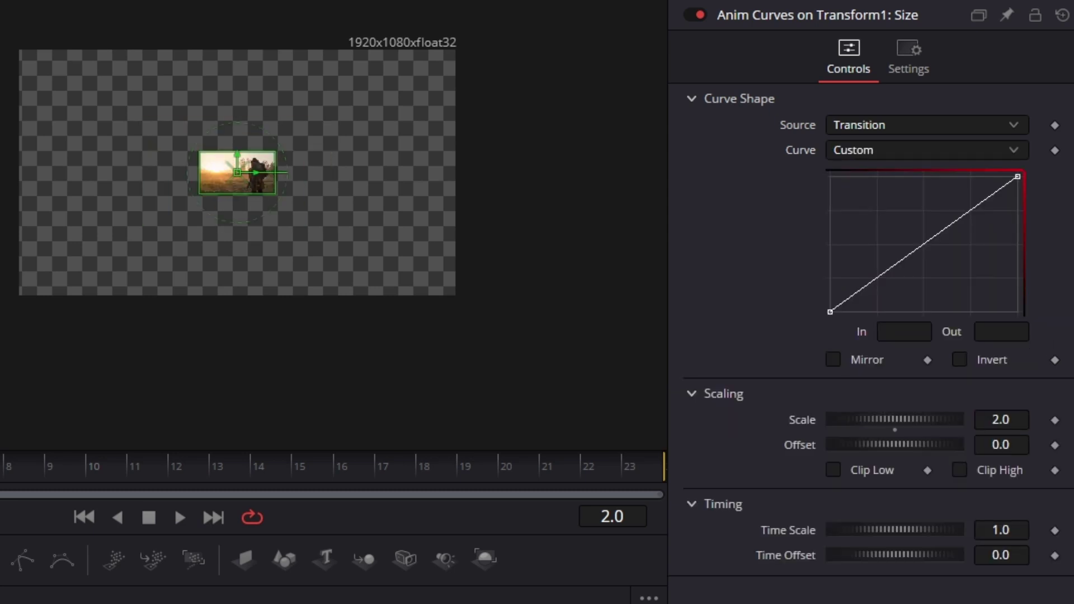
- Set the Out value of both the start and end points of the Size curve to 0.5
{"action": "left_click", "coordinate": [830, 311]}
{"action": "double_click", "coordinate": [1000, 331]}
{"action": "type", "text": "."}
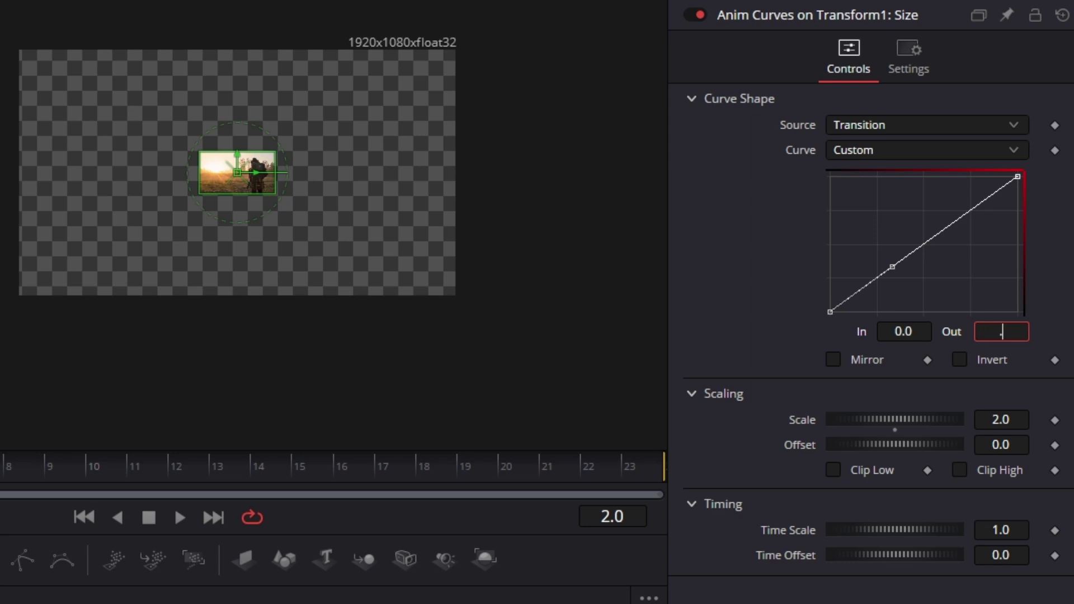
{"action": "type", "text": "5"}
{"action": "key", "text": "Tab"}
{"action": "key", "text": "Return"}
{"action": "left_click", "coordinate": [1017, 177]}
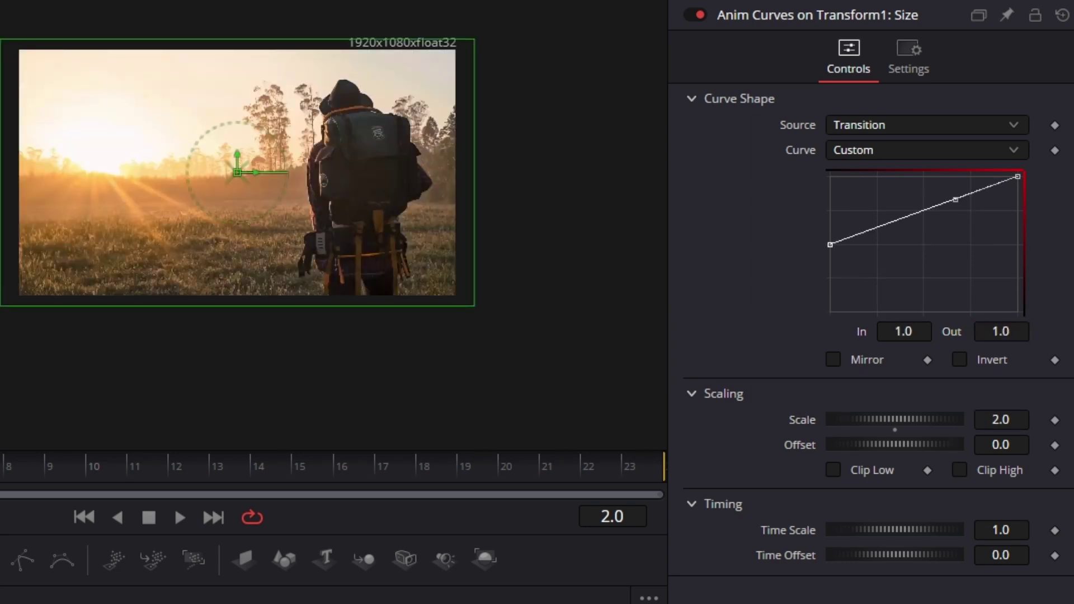
{"action": "double_click", "coordinate": [1000, 331]}
{"action": "type", "text": ".5"}
{"action": "key", "text": "Tab"}
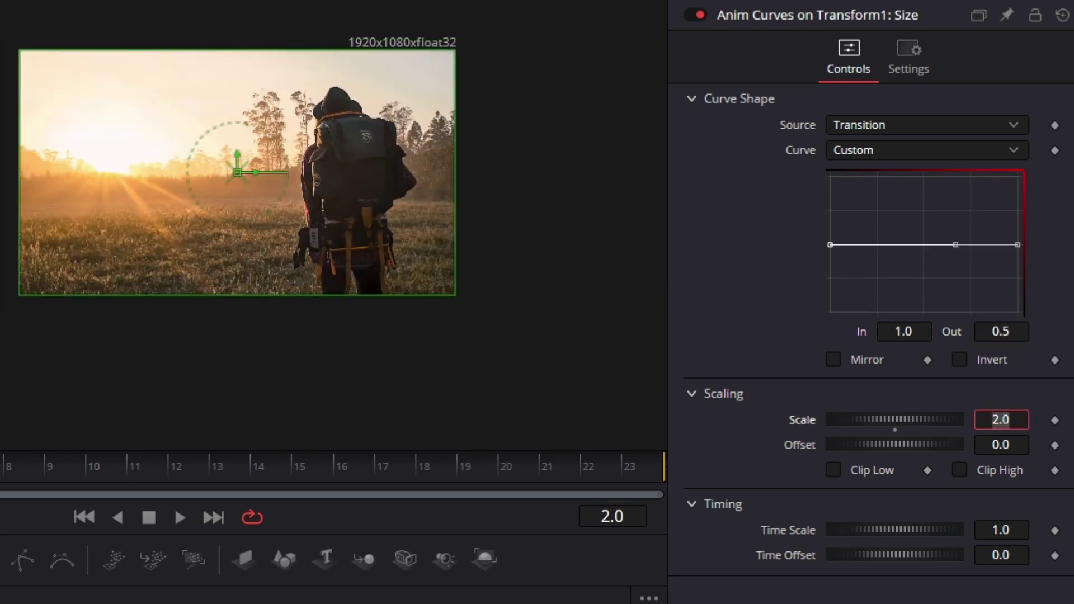
{"action": "key", "text": "Return"}
- Add two points to the middle of the Size curve and set the first to In 0.5 and Out 1.0
{"action": "left_click", "coordinate": [903, 244]}
{"action": "left_click", "coordinate": [954, 244]}
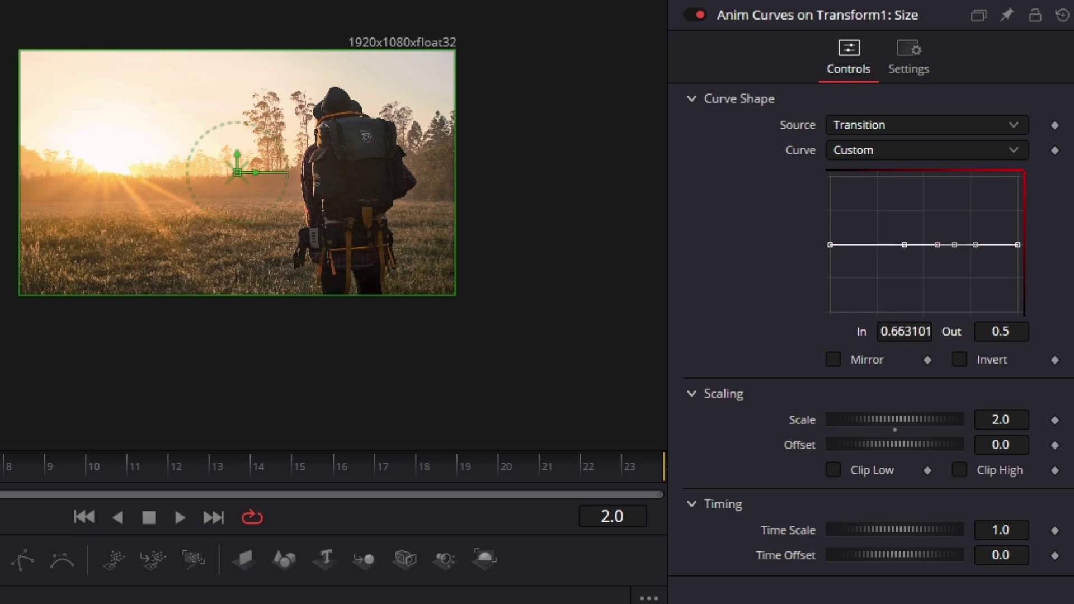
{"action": "left_click_drag", "start_coordinate": [896, 228], "coordinate": [914, 269]}
{"action": "double_click", "coordinate": [904, 331]}
{"action": "type", "text": ".5"}
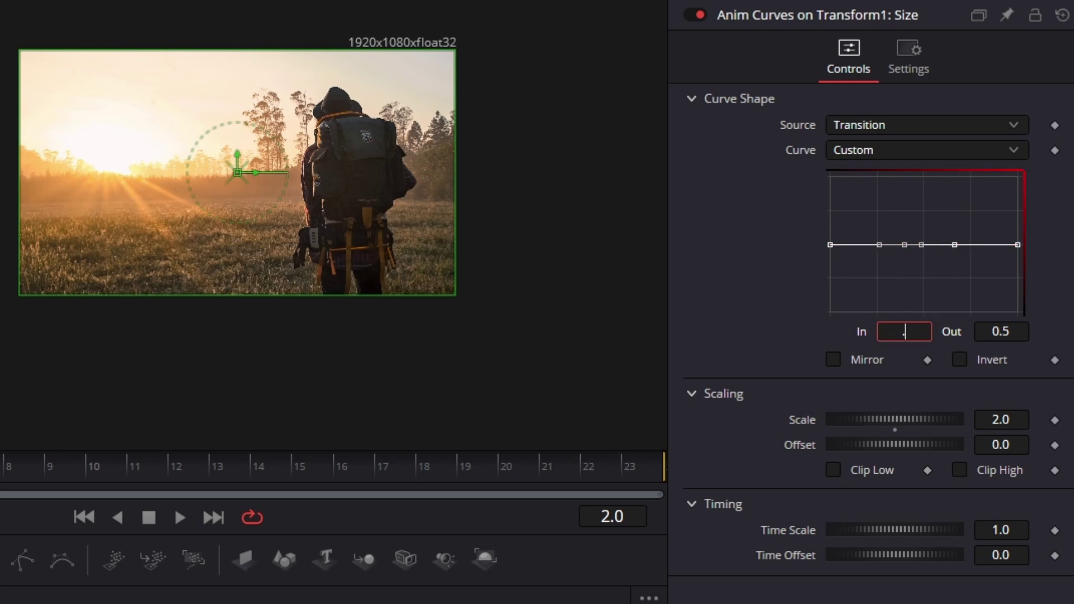
{"action": "key", "text": "Tab"}
{"action": "key", "text": "Tab"}
- Set the second middle point of the Size curve to In 0.5 and Out 0.0, and smooth the curve
{"action": "left_click", "coordinate": [954, 244]}
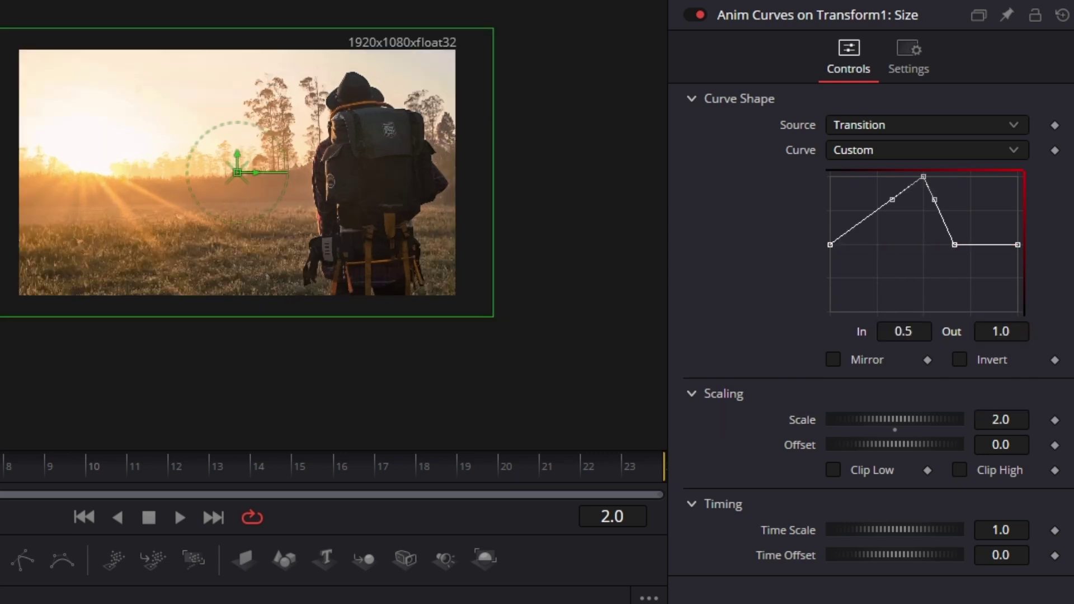
{"action": "double_click", "coordinate": [904, 331]}
{"action": "type", "text": ".5"}
{"action": "key", "text": "Tab"}
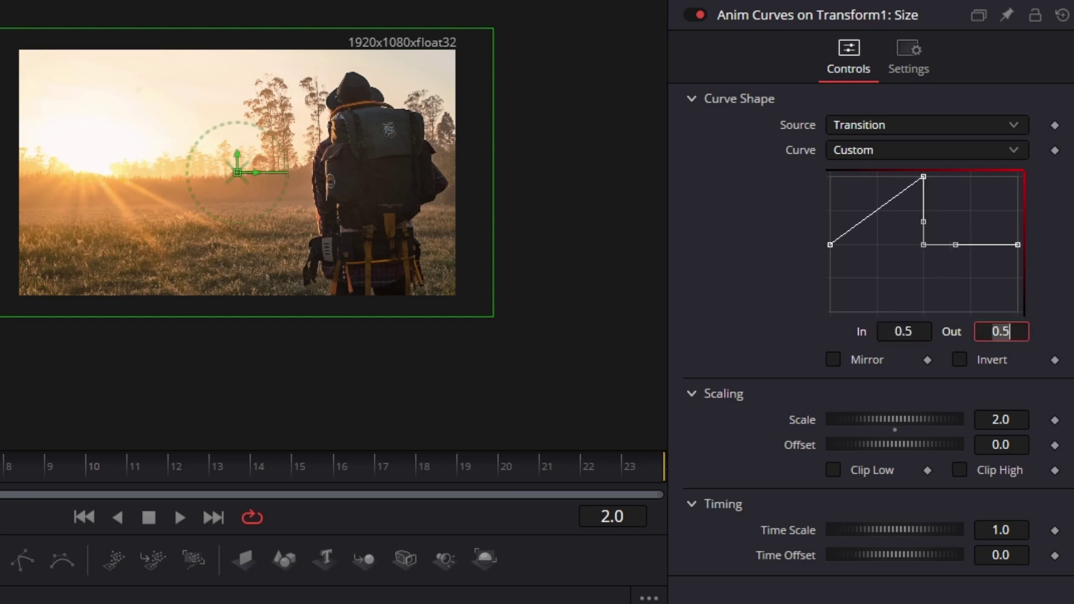
{"action": "key", "text": "Tab"}
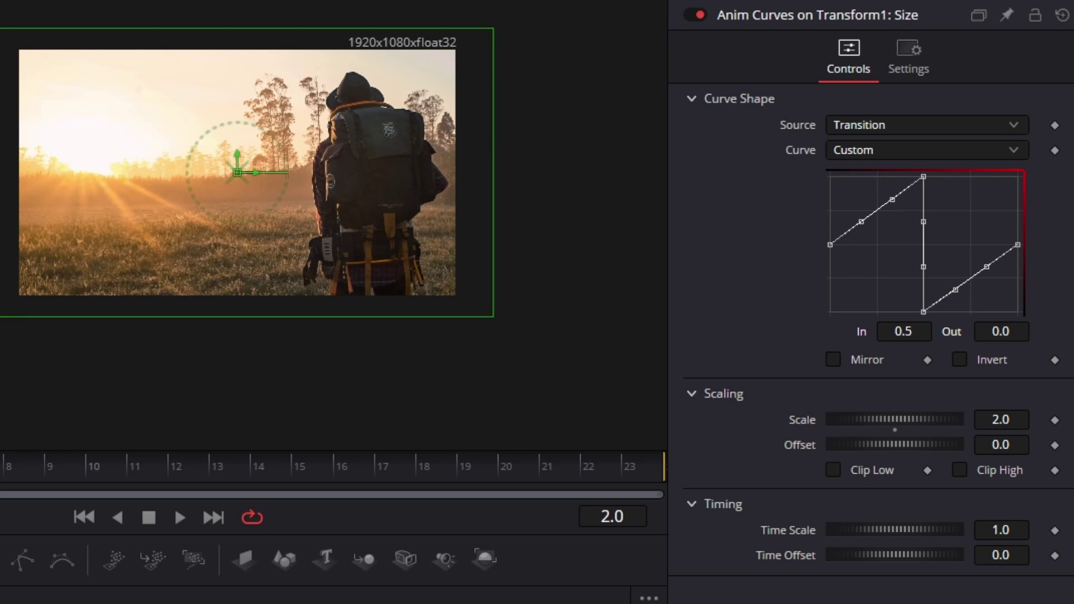
{"action": "key", "text": "shift+s"}
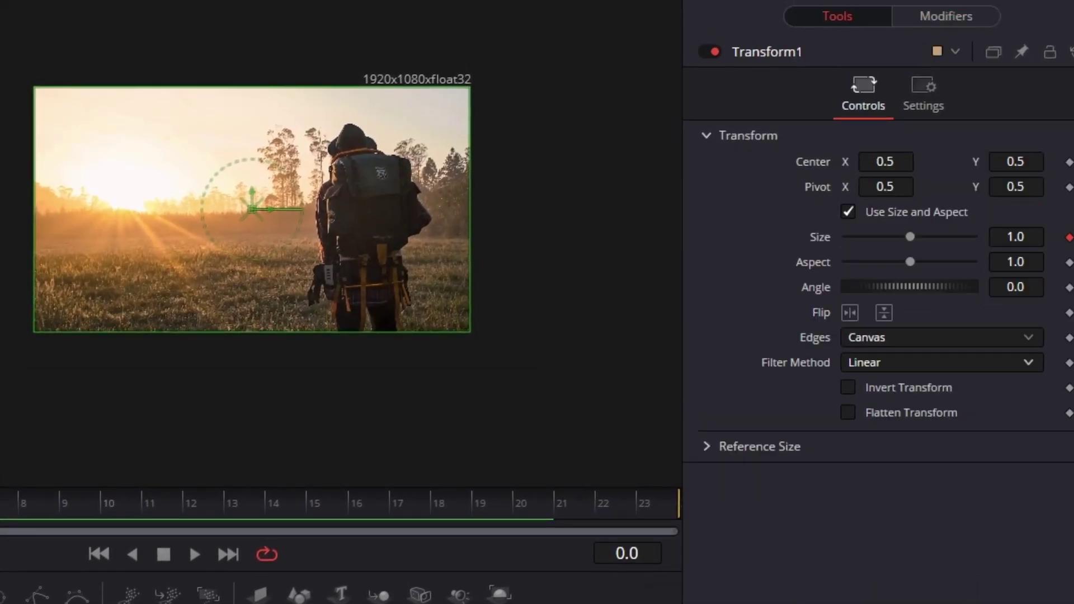
- Set the Transform1 Edges to Mirror and play through the transition
{"action": "left_click", "coordinate": [941, 338]}
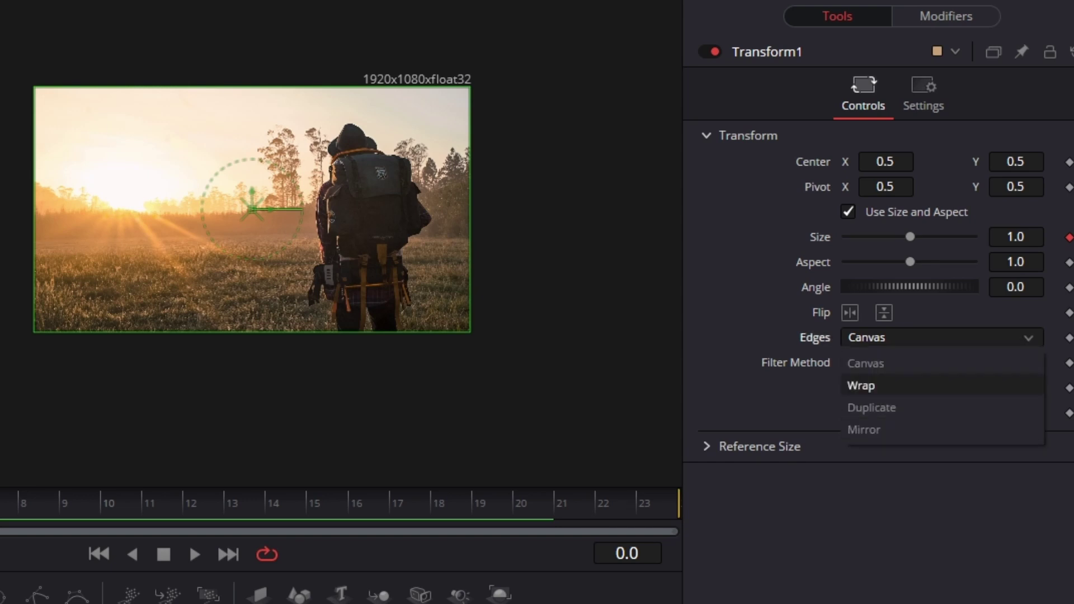
{"action": "left_click", "coordinate": [941, 430]}
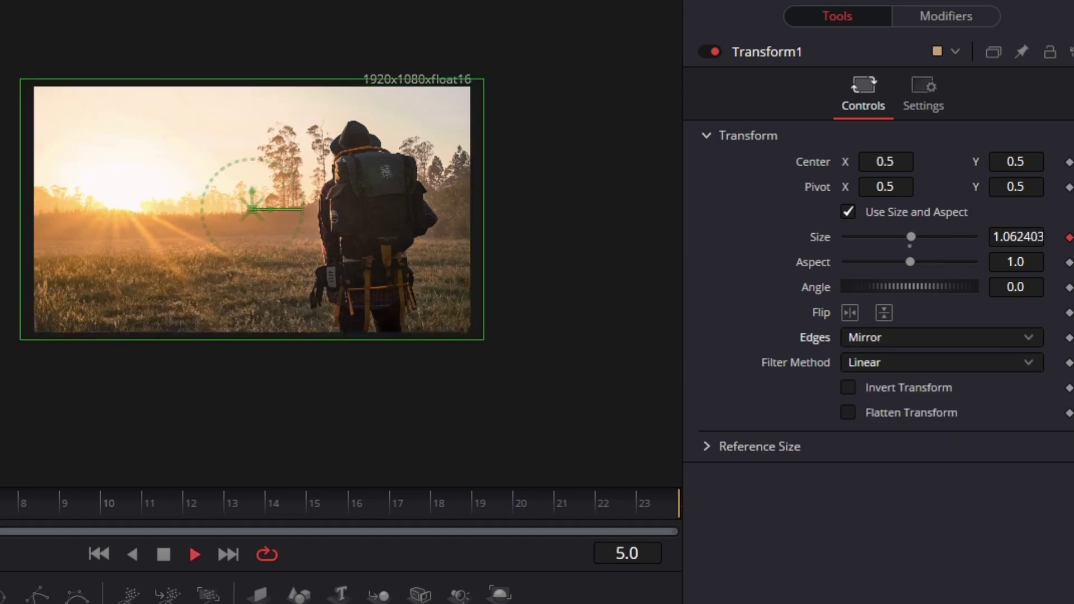
{"action": "key", "text": "space"}
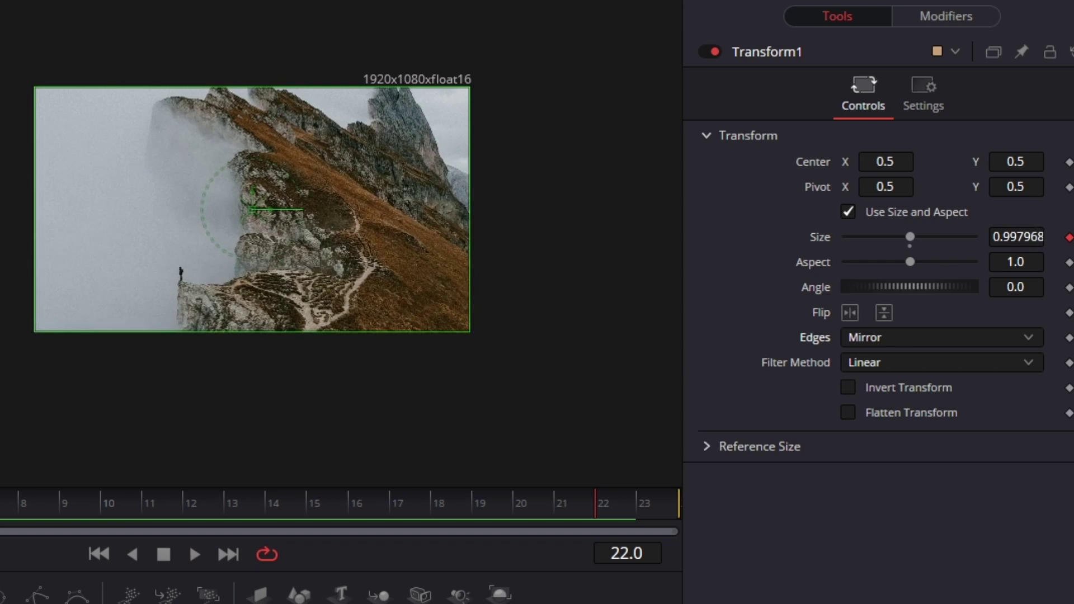
- Enable Motion Blur for Transform1 and play the transition from the start
{"action": "left_click", "coordinate": [923, 94]}
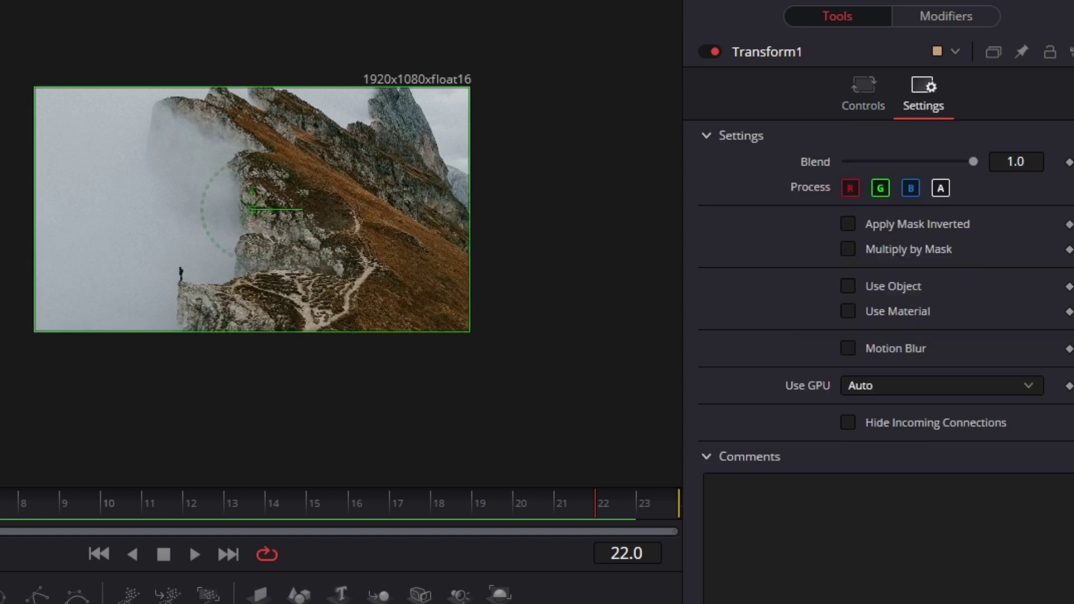
{"action": "left_click", "coordinate": [848, 348]}
{"action": "key", "text": "Home"}
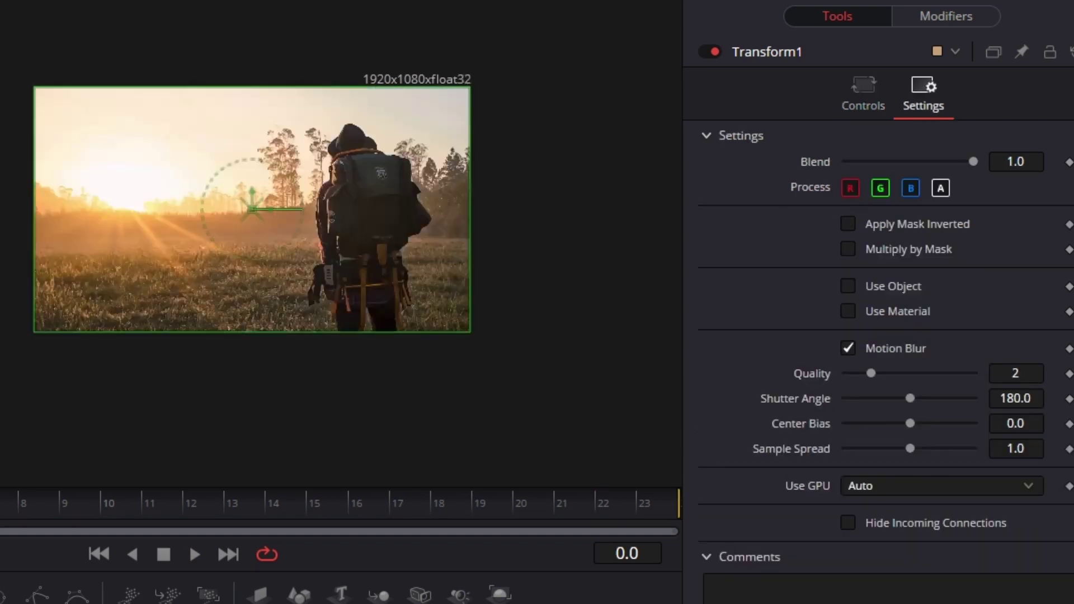
{"action": "key", "text": "space"}
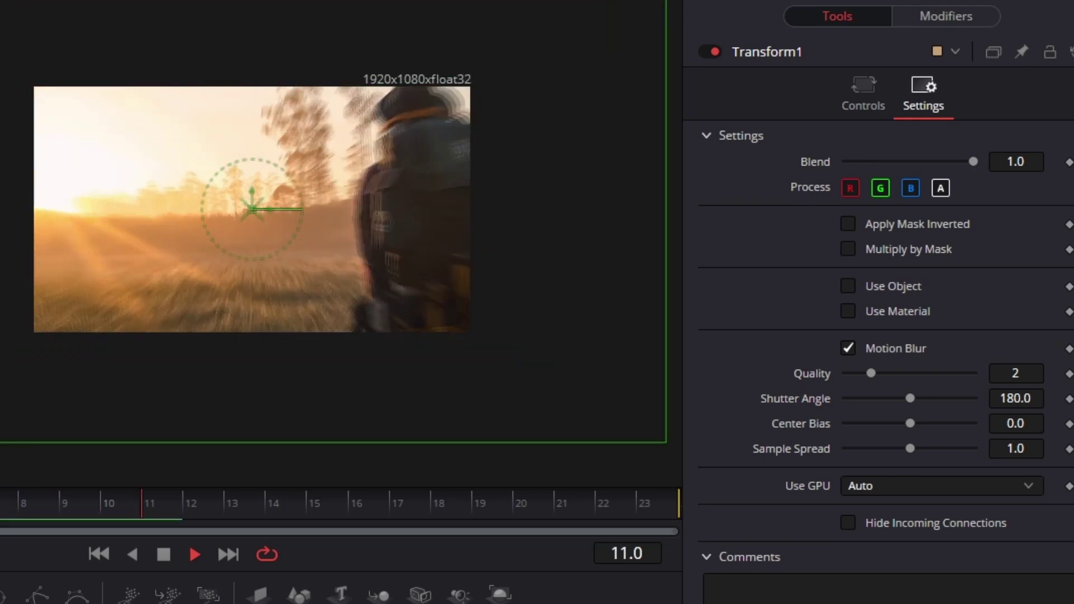
{"action": "left_click", "coordinate": [195, 555]}
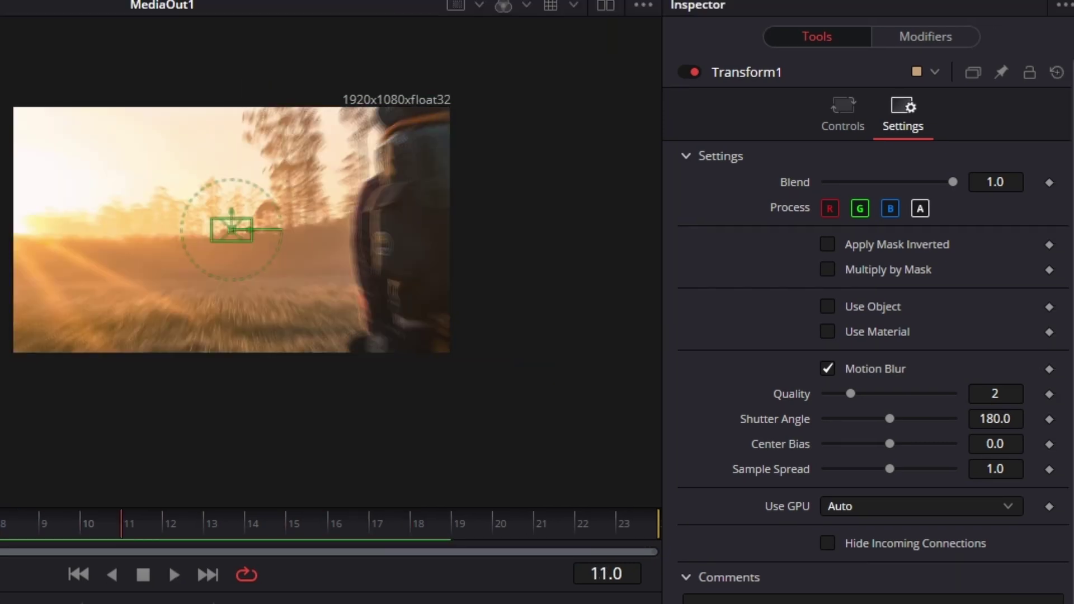
- At frame 12, raise the Out value of the Size curve's lower middle point to 0.189
{"action": "key", "text": "Right"}
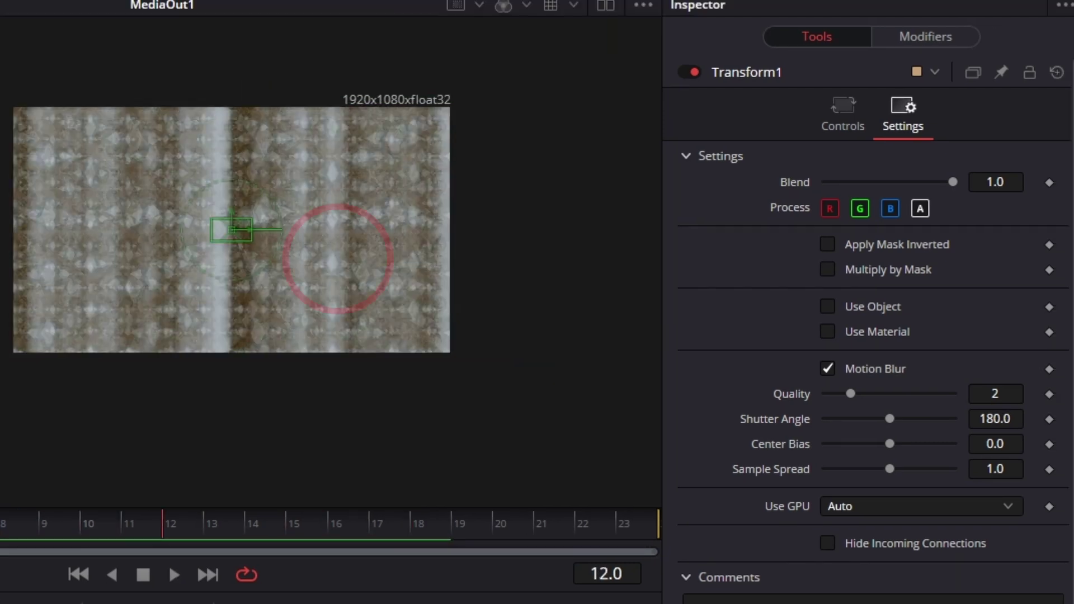
{"action": "left_click", "coordinate": [925, 37]}
{"action": "left_click", "coordinate": [338, 259]}
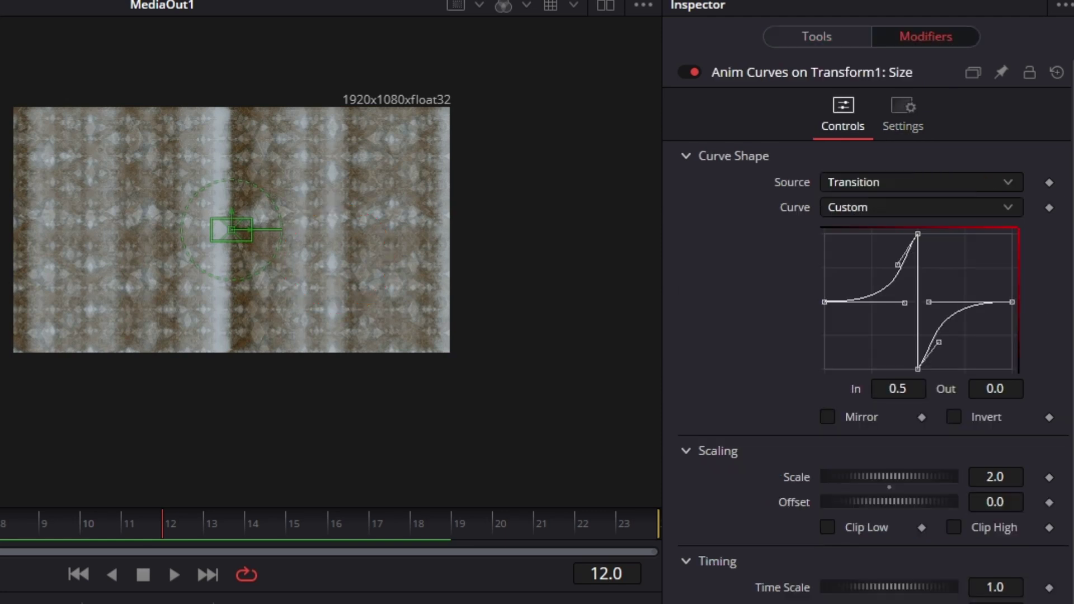
{"action": "left_click", "coordinate": [994, 388]}
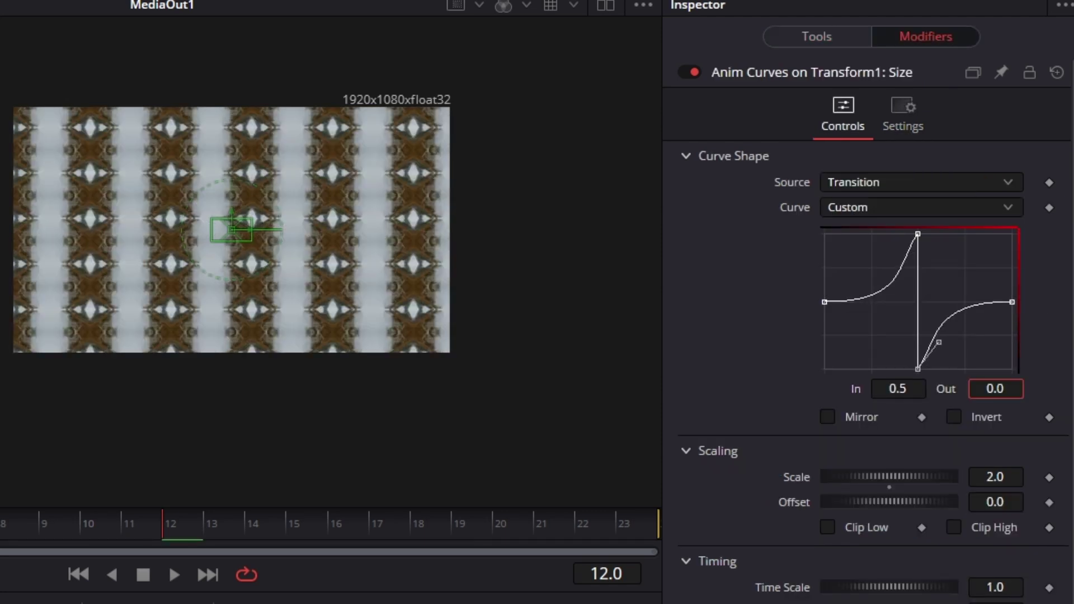
{"action": "left_click_drag", "start_coordinate": [994, 388], "coordinate": [1017, 388]}
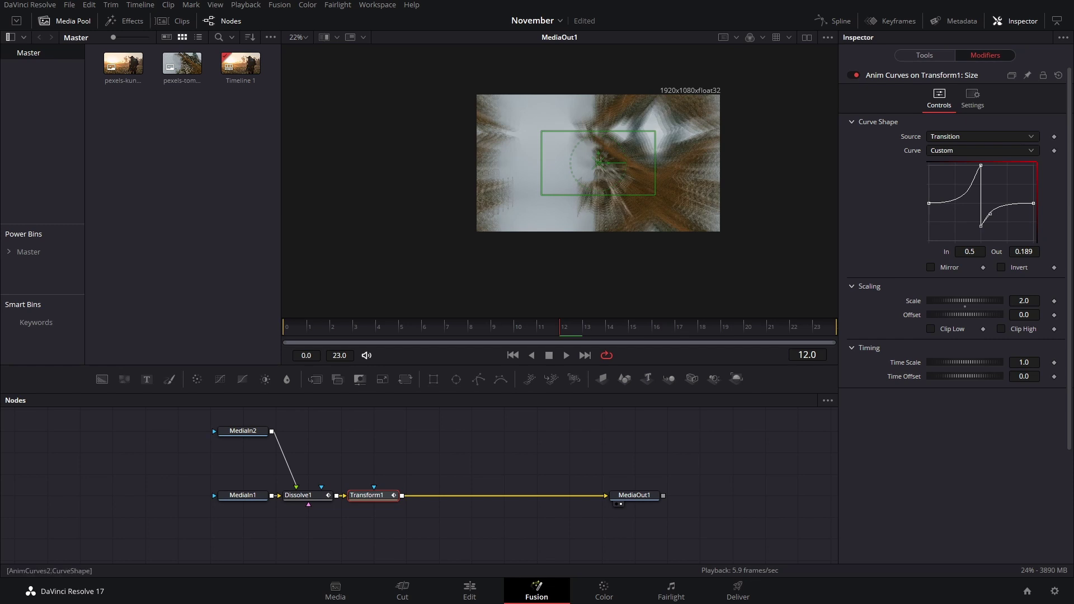
- Play the transition from the start, return to frame 12, and invert the Size curve
{"action": "left_click_drag", "start_coordinate": [306, 328], "coordinate": [283, 327]}
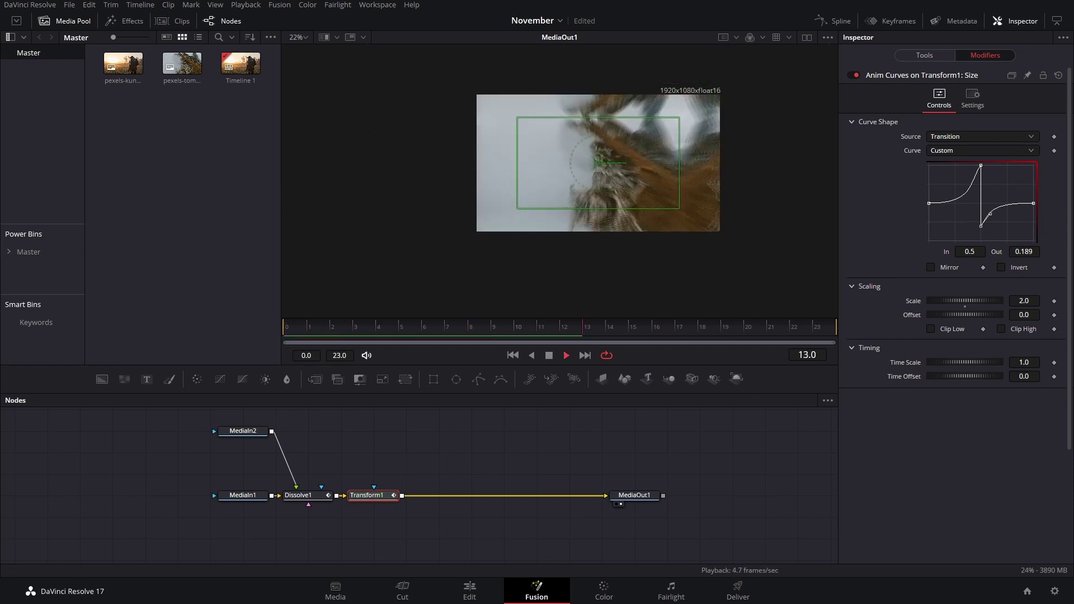
{"action": "key", "text": "space"}
{"action": "left_click", "coordinate": [560, 327]}
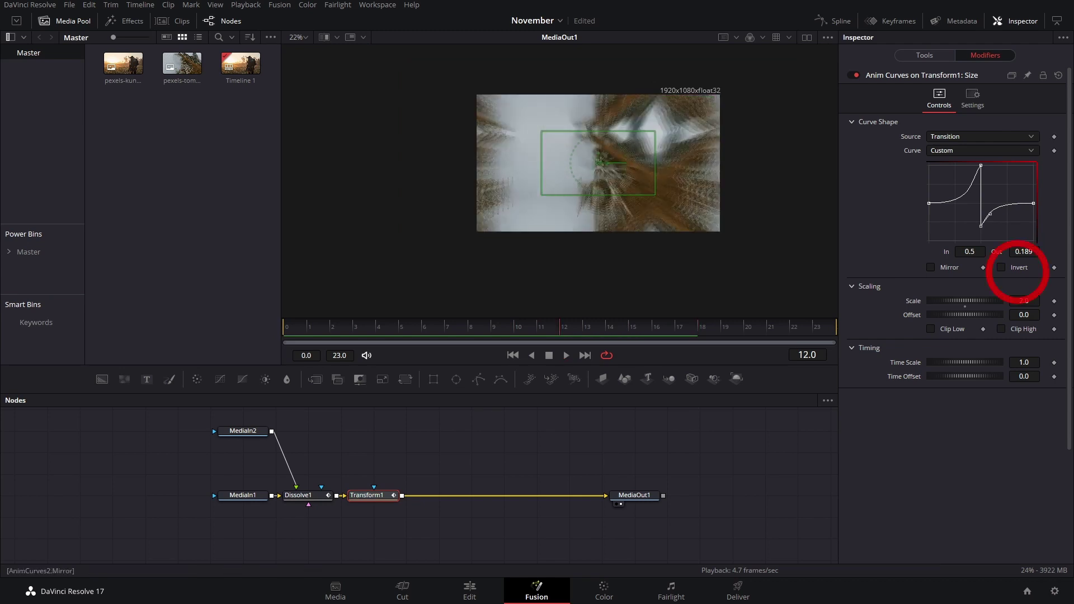
{"action": "left_click", "coordinate": [1002, 267]}
{"action": "key", "text": "space"}
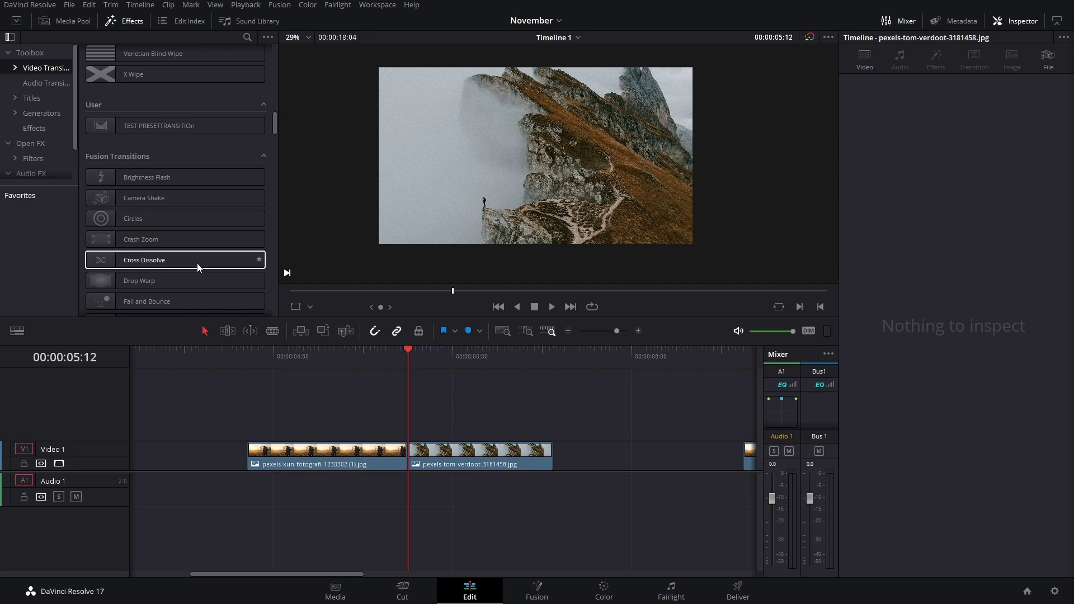
- Apply the Fusion Cross Dissolve to the cut between the two clips on Video 1 and open it in Fusion
{"action": "mouse_move", "coordinate": [158, 263]}
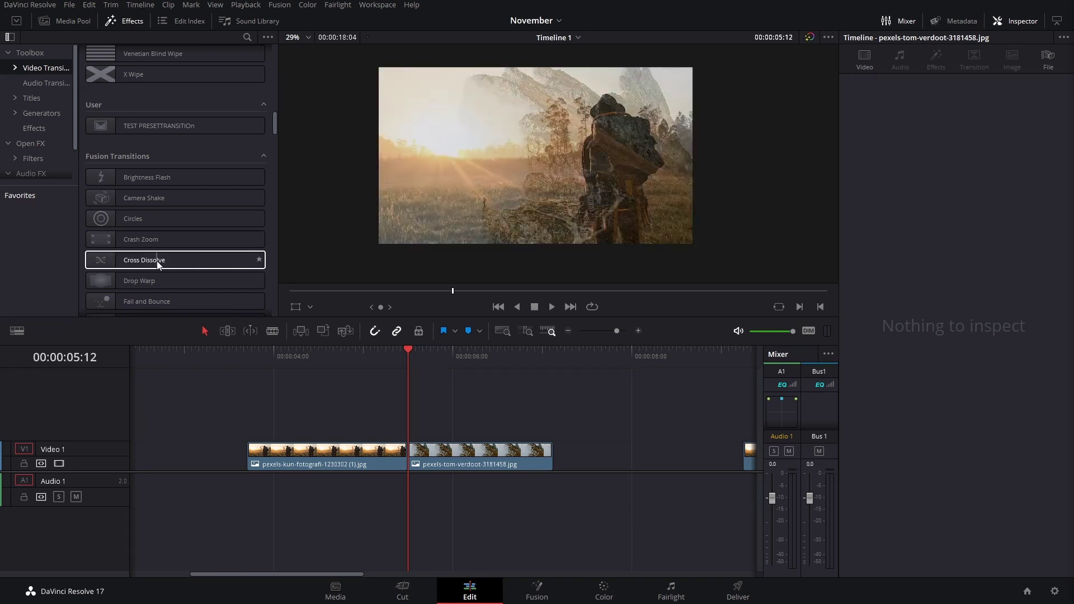
{"action": "left_click_drag", "start_coordinate": [132, 264], "coordinate": [405, 459]}
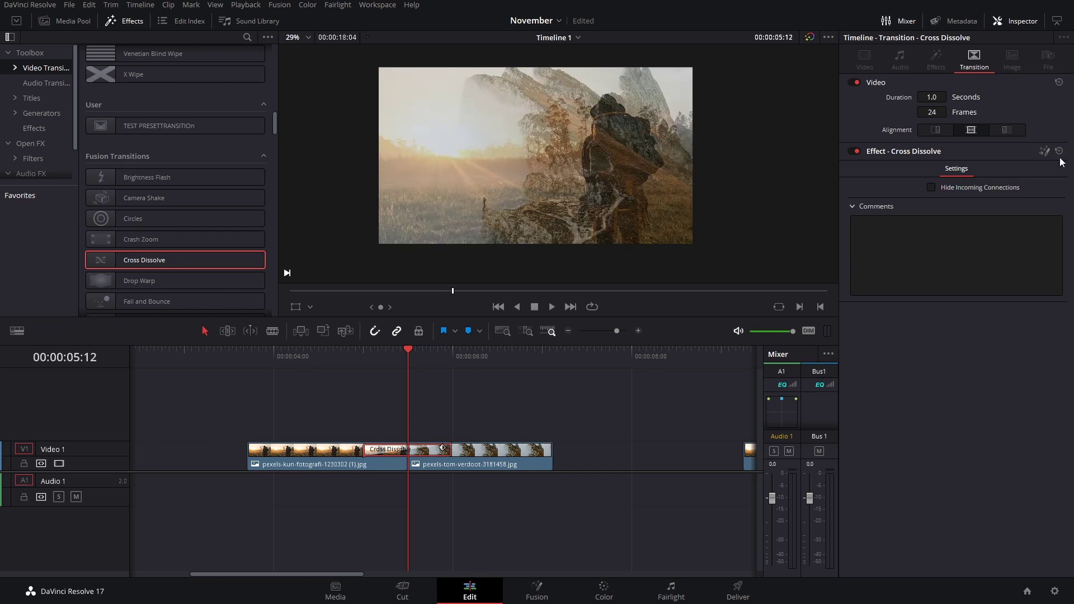
{"action": "left_click", "coordinate": [1045, 151]}
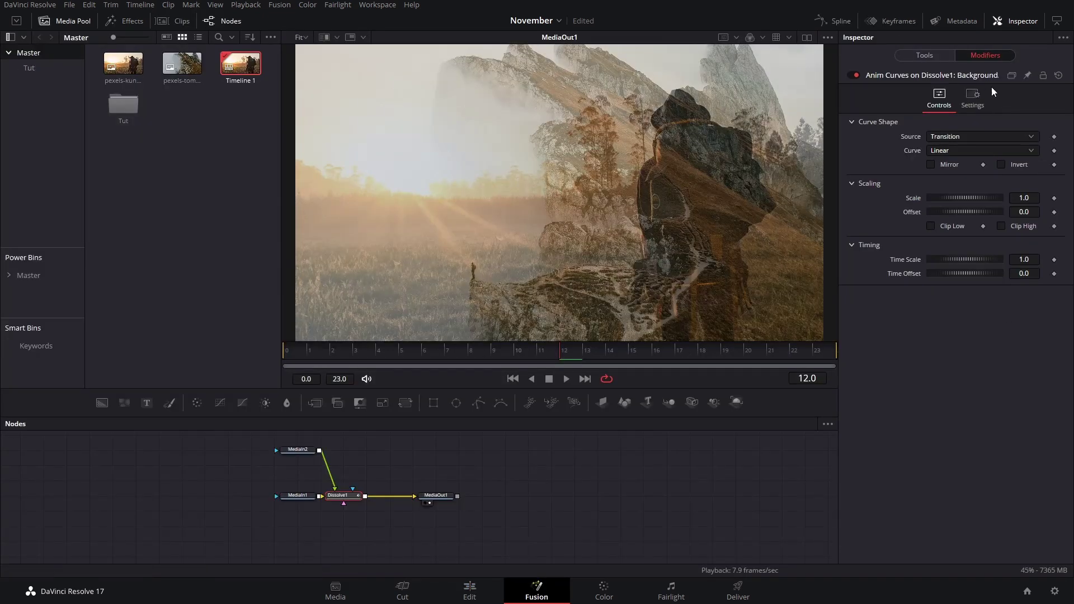
- Switch the dissolve's Anim Curves to a Custom curve and add a middle point at In 0.5 and Out 1.0
{"action": "left_click", "coordinate": [946, 151]}
{"action": "left_click", "coordinate": [945, 188]}
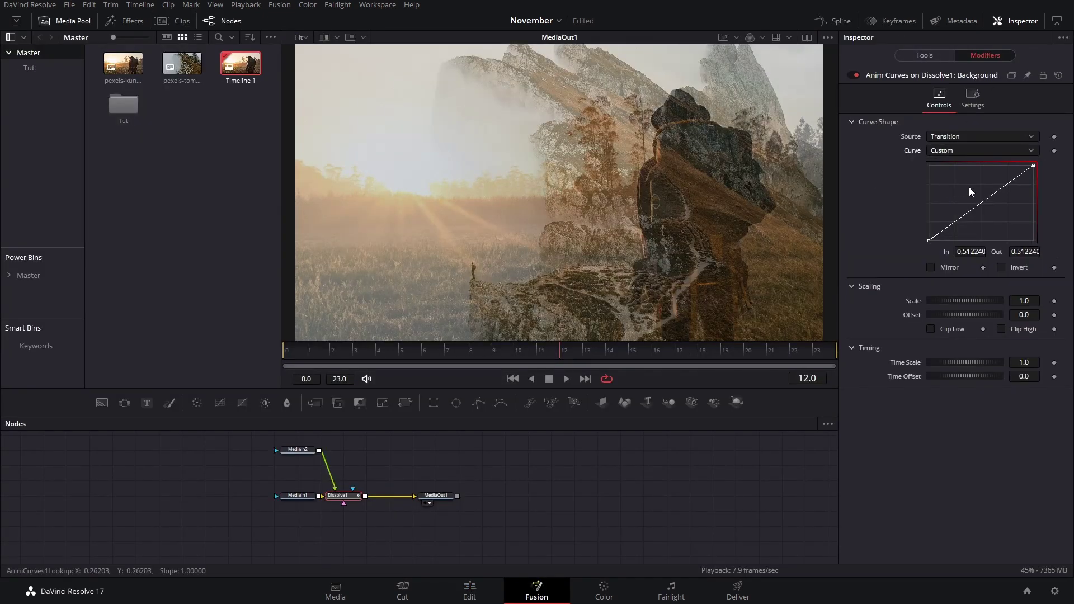
{"action": "left_click", "coordinate": [978, 204]}
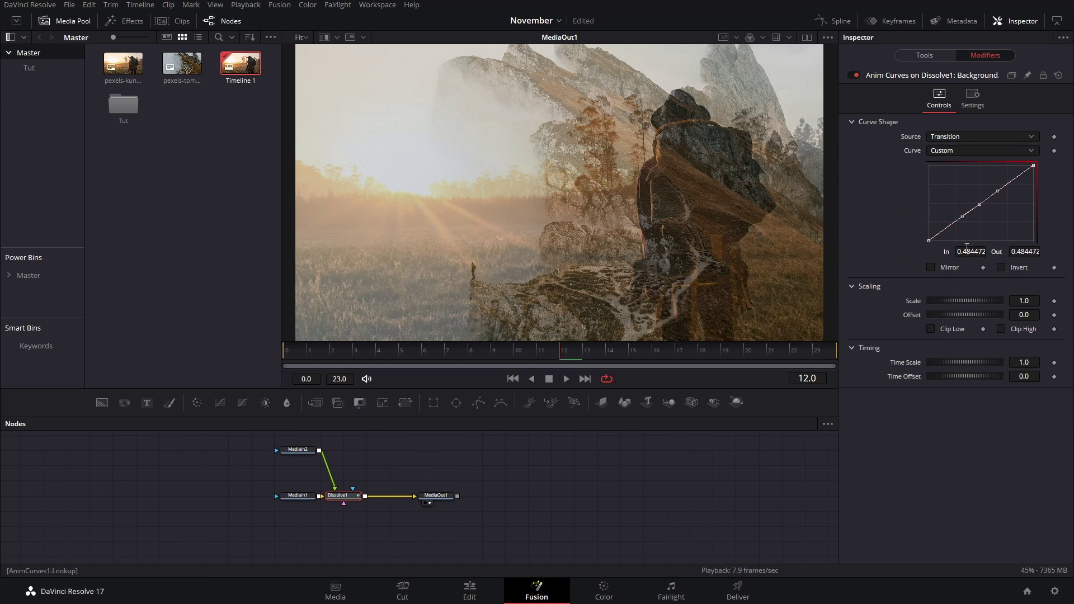
{"action": "type", "text": "0.5"}
{"action": "key", "text": "Tab"}
{"action": "key", "text": "Return"}
- Show the dissolve's Lookup curve in the Spline editor, fit it, and make all its points stepped
{"action": "left_click", "coordinate": [833, 22]}
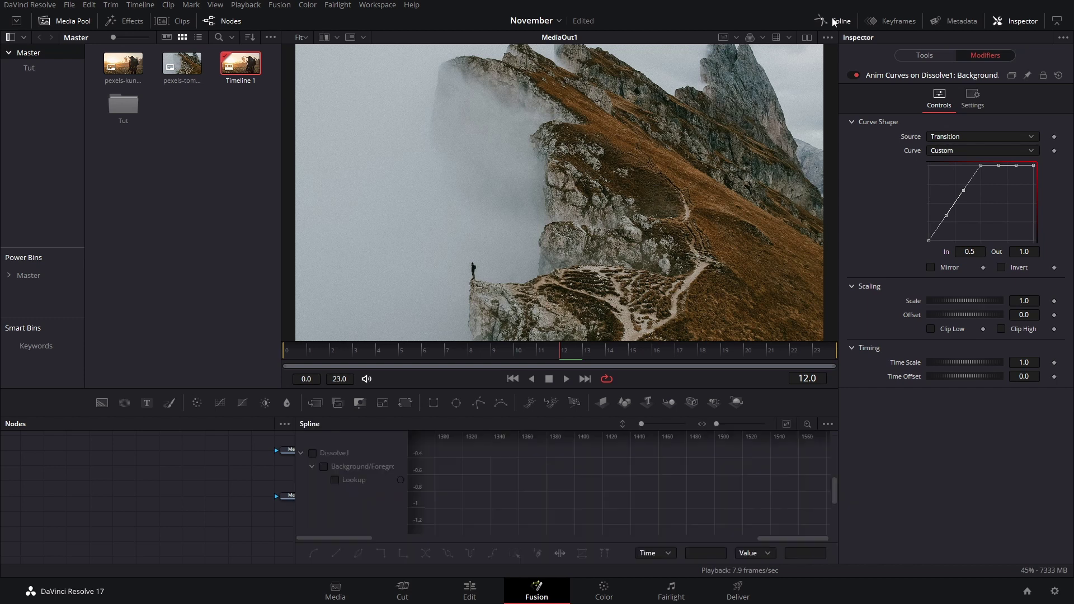
{"action": "left_click", "coordinate": [341, 485]}
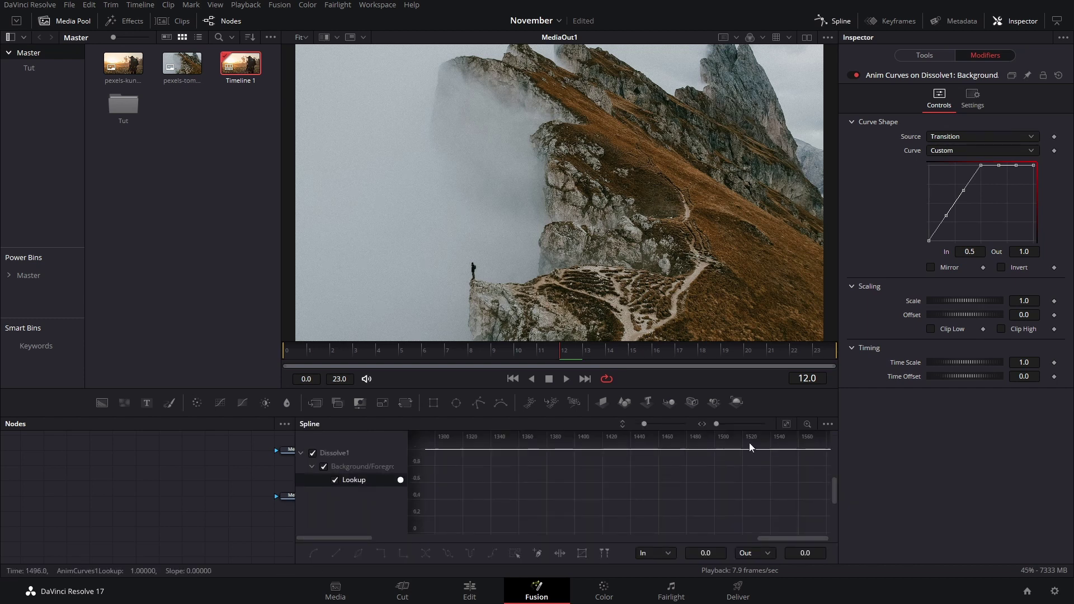
{"action": "left_click", "coordinate": [788, 423]}
{"action": "left_click", "coordinate": [437, 526]}
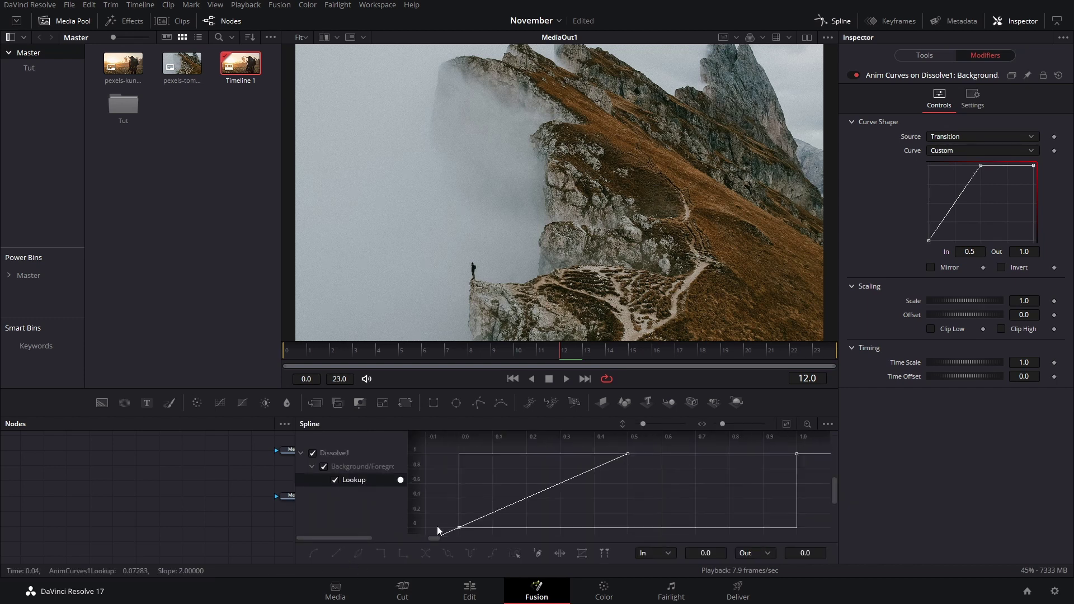
{"action": "key", "text": "ctrl+a"}
{"action": "left_click", "coordinate": [381, 553]}
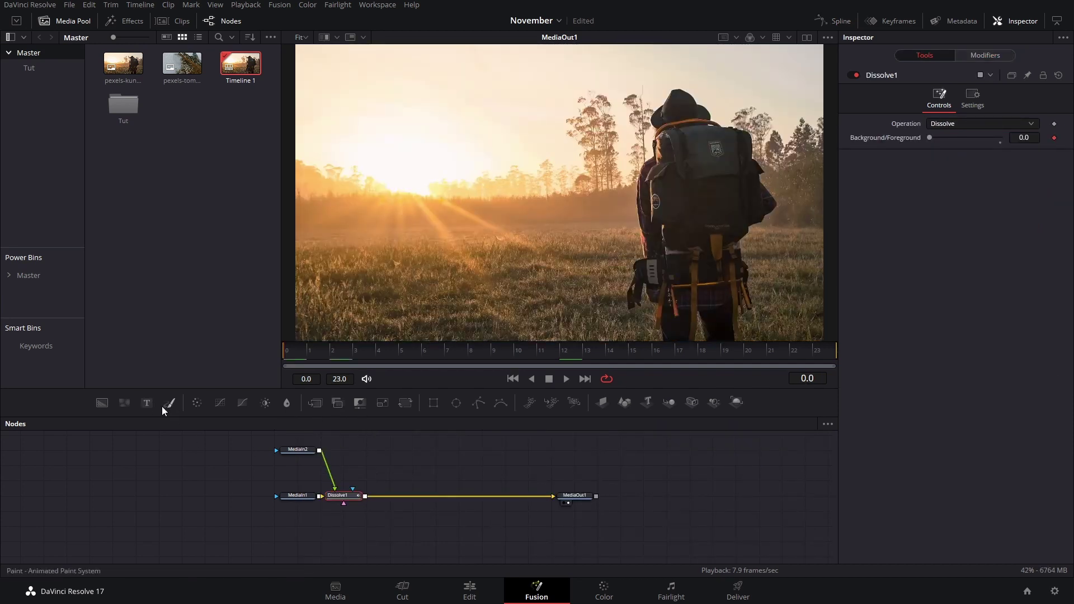
- Merge a new Background node over the dissolve output, place it above Merge1, and set its Green to 0.559
{"action": "left_click", "coordinate": [101, 403]}
{"action": "left_click_drag", "start_coordinate": [358, 511], "coordinate": [450, 497]}
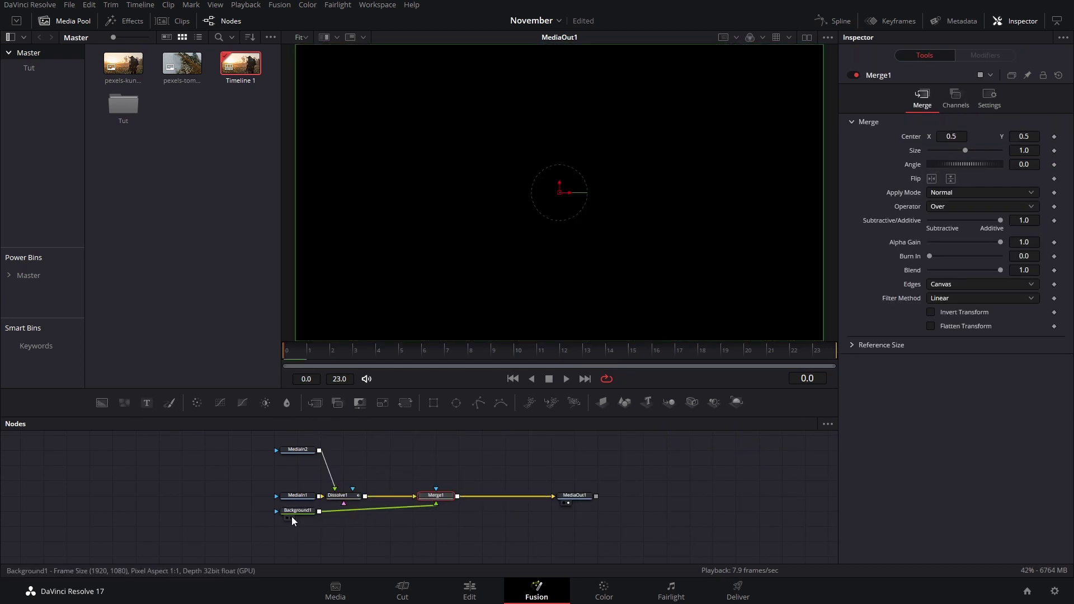
{"action": "left_click_drag", "start_coordinate": [312, 512], "coordinate": [451, 436]}
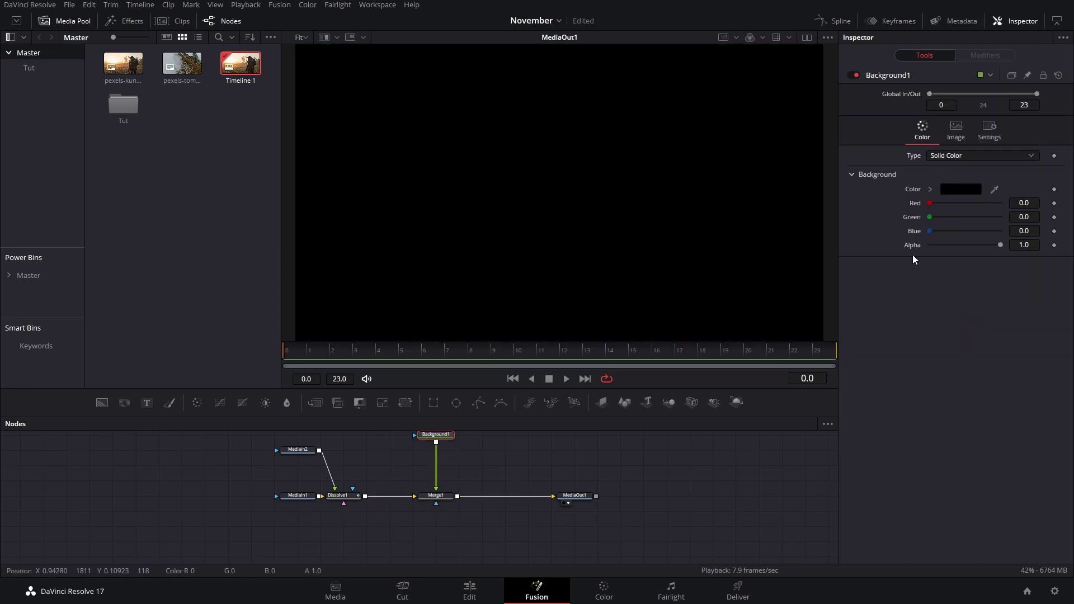
{"action": "left_click_drag", "start_coordinate": [928, 216], "coordinate": [970, 217]}
{"action": "scroll", "coordinate": [694, 224], "scroll_direction": "down", "scroll_amount": 2}
- Insert a Transform node between Background1 and Merge1 and set its Pivot X and Y to 0
{"action": "left_click_drag", "start_coordinate": [475, 446], "coordinate": [484, 467]}
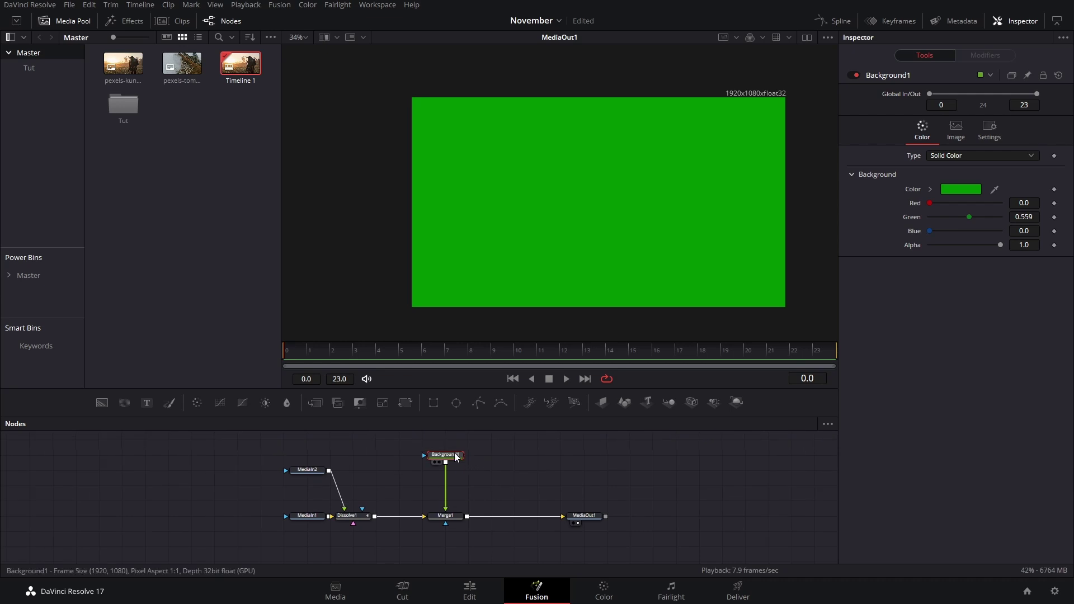
{"action": "key", "text": "shift+space"}
{"action": "type", "text": "transform"}
{"action": "key", "text": "Return"}
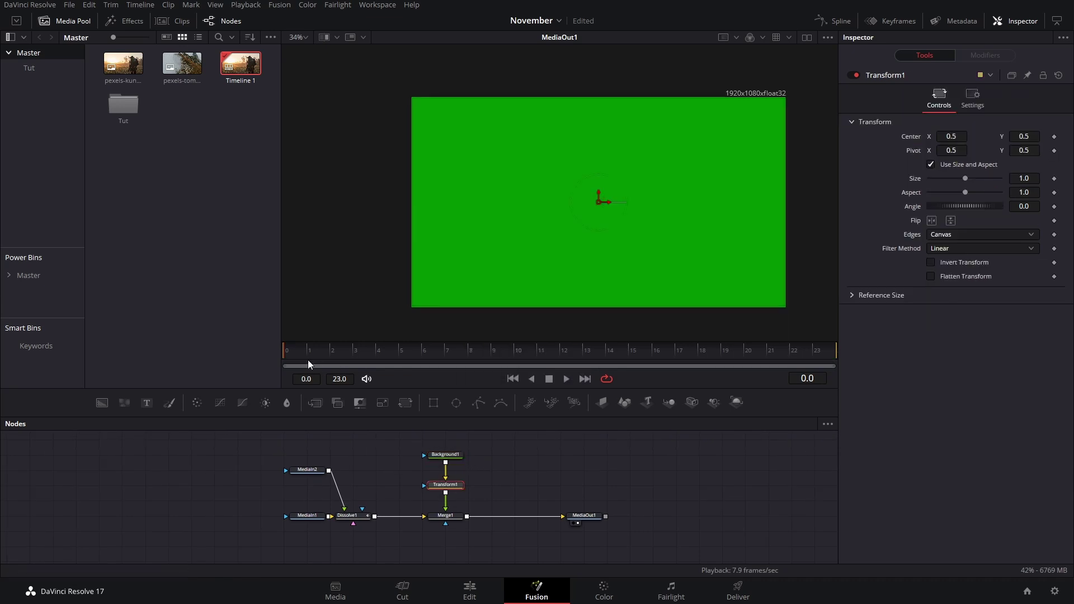
{"action": "left_click", "coordinate": [951, 150]}
{"action": "type", "text": "0"}
{"action": "key", "text": "Tab"}
{"action": "type", "text": "0"}
- Modify the Transform1 Angle with Anim Curves and open the modifier's controls
{"action": "right_click", "coordinate": [910, 206]}
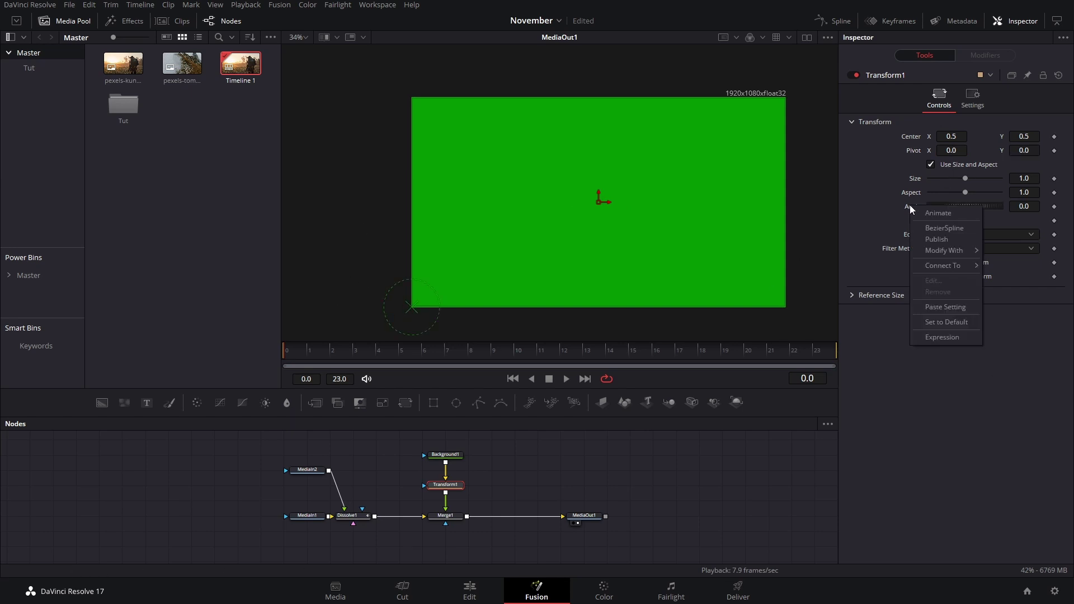
{"action": "mouse_move", "coordinate": [947, 250]}
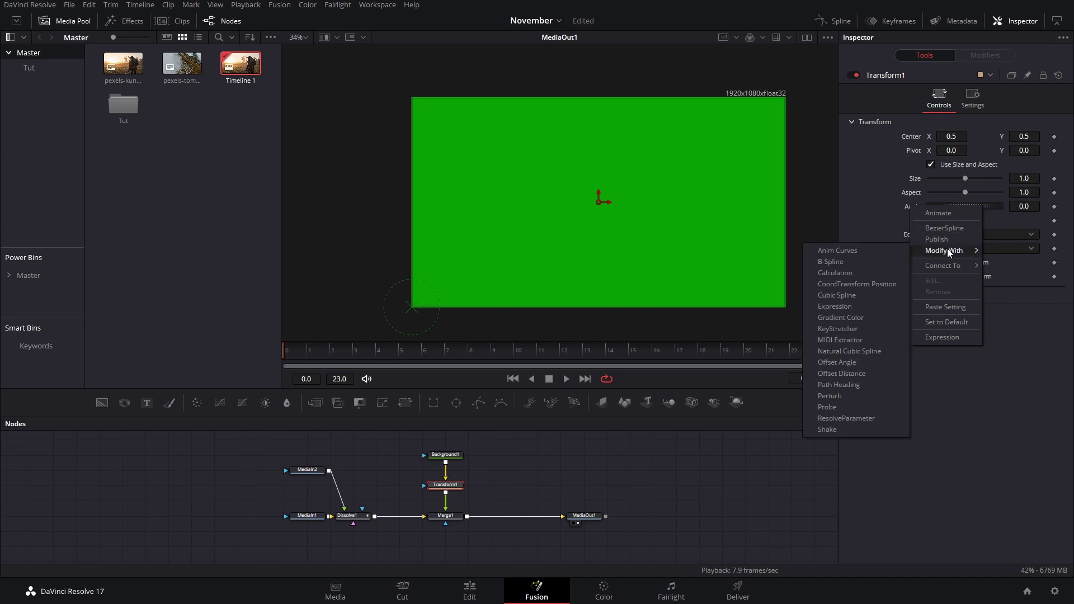
{"action": "left_click", "coordinate": [860, 250]}
{"action": "left_click", "coordinate": [983, 55]}
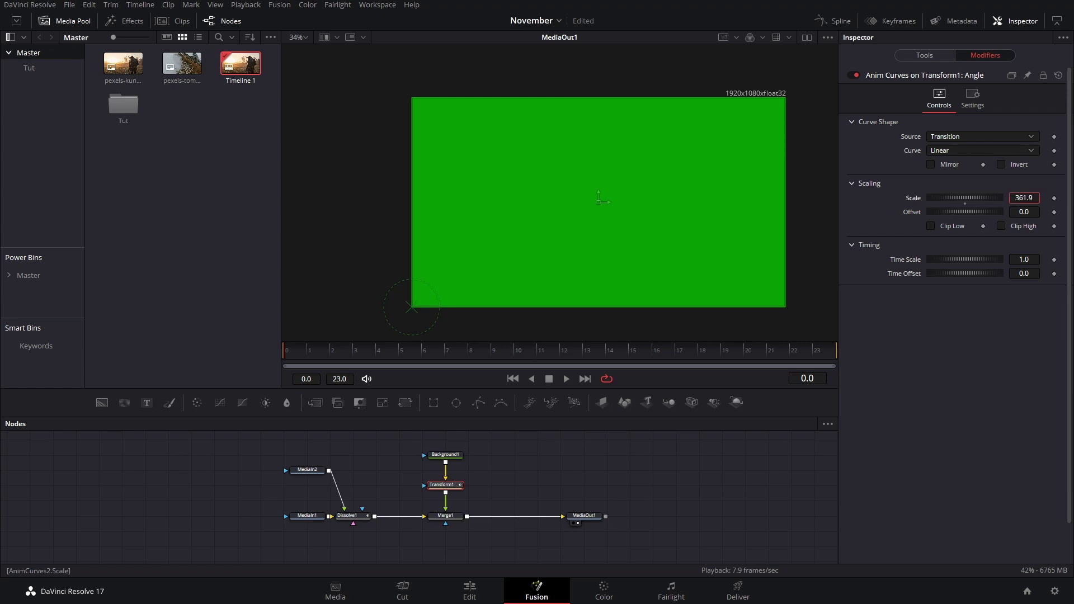
- Set the Angle curve's Offset to 90 and Scale to -180, and play through the green wipe
{"action": "left_click_drag", "start_coordinate": [1013, 212], "coordinate": [1013, 216]}
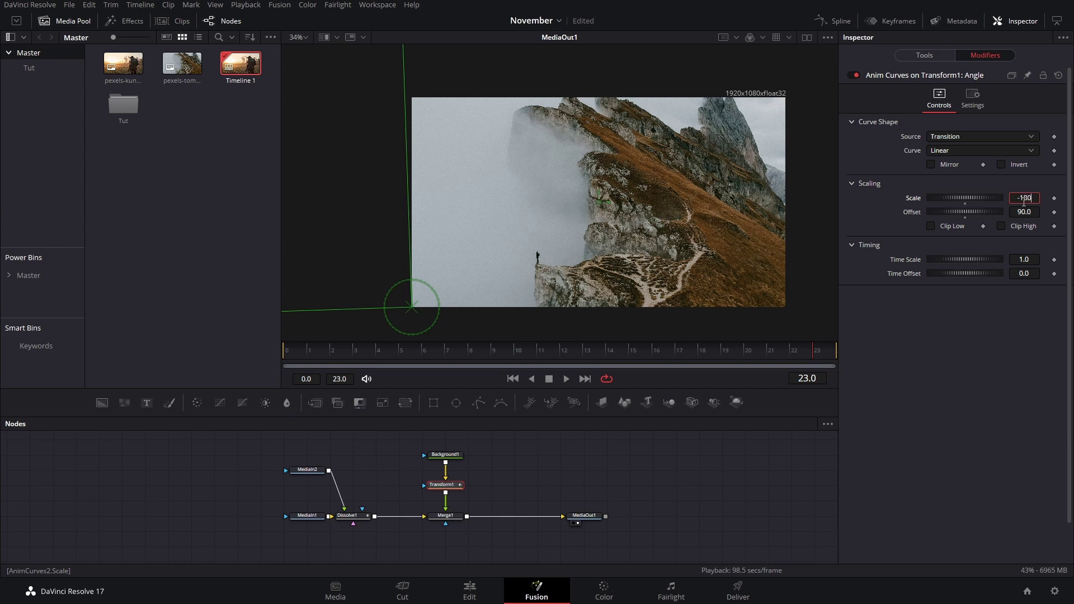
{"action": "key", "text": "Tab"}
{"action": "left_click", "coordinate": [1038, 388]}
{"action": "key", "text": "space"}
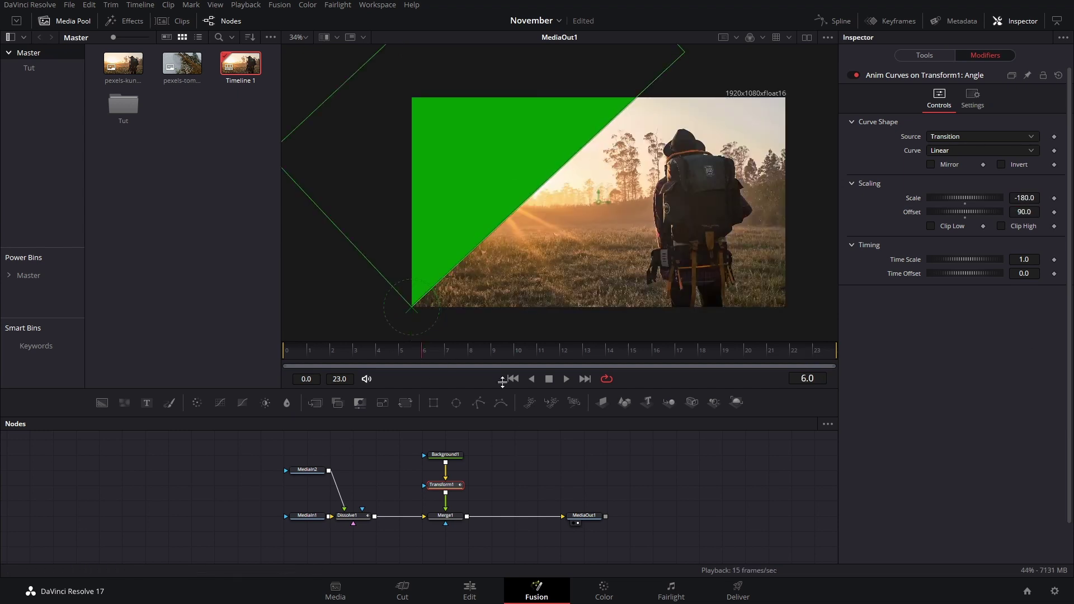
- Switch the Angle modifier to a Custom curve and add two points between its ends
{"action": "left_click", "coordinate": [955, 150]}
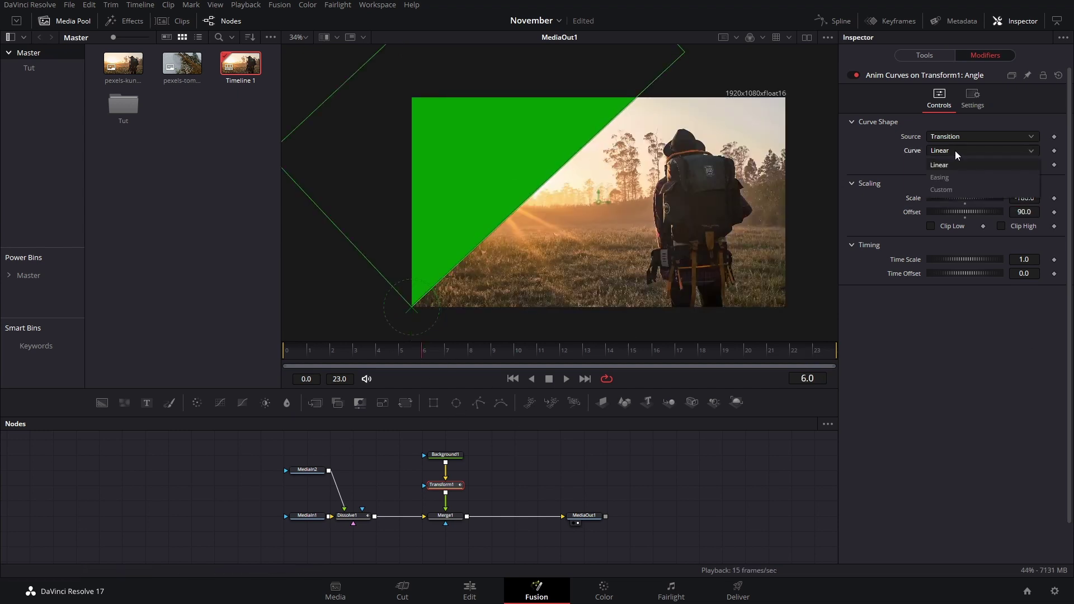
{"action": "left_click", "coordinate": [942, 195]}
{"action": "left_click", "coordinate": [969, 213]}
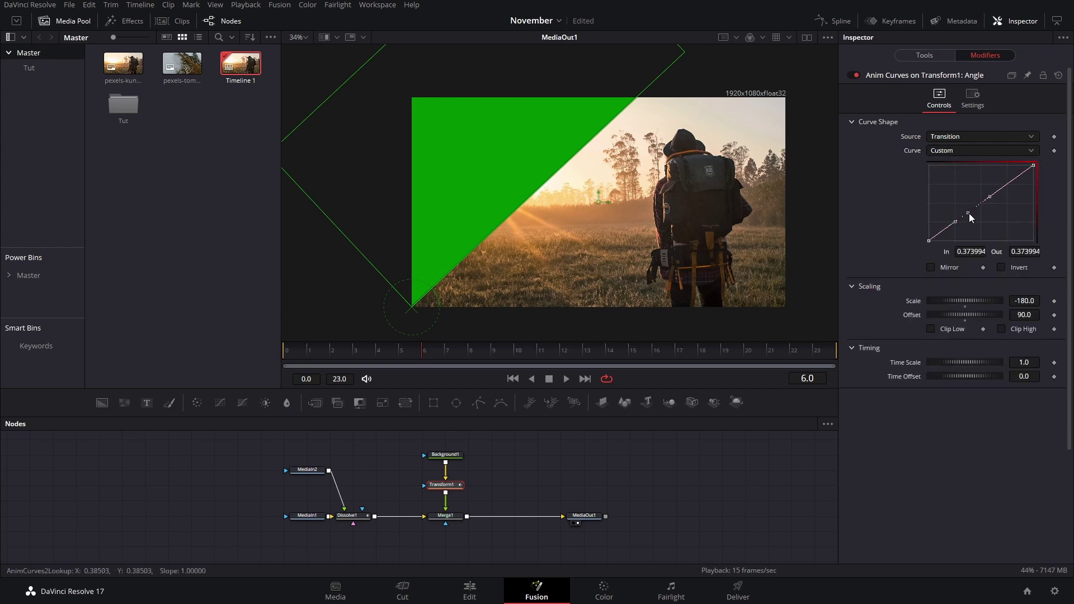
{"action": "left_click", "coordinate": [989, 197]}
{"action": "left_click", "coordinate": [1011, 181]}
{"action": "left_click", "coordinate": [1000, 189]}
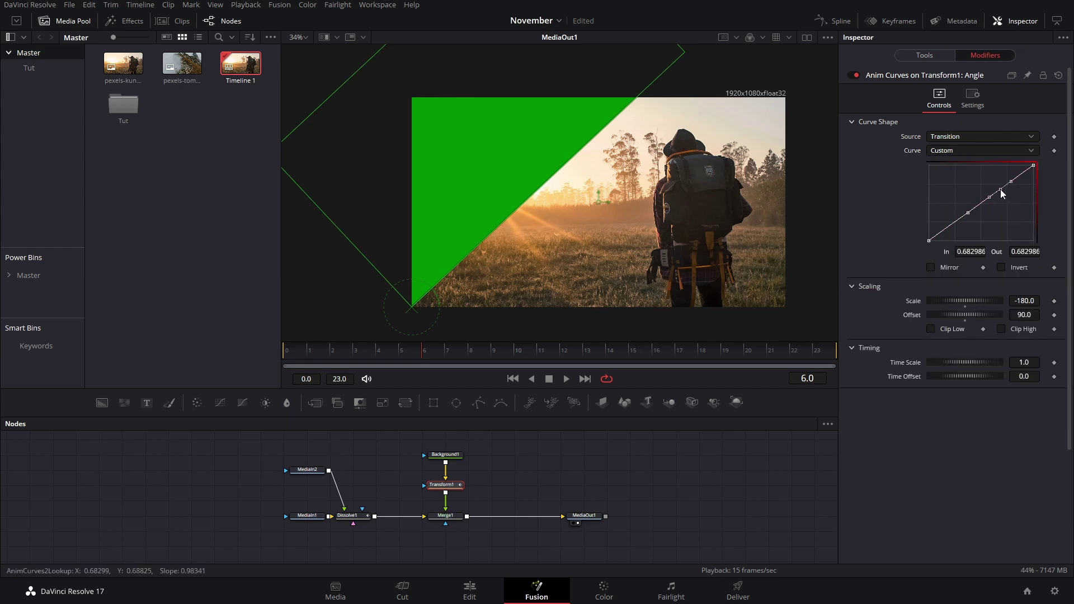
- Set the first middle point of the Angle curve to In 0.4 and Out 0.5
{"action": "left_click", "coordinate": [968, 214]}
{"action": "double_click", "coordinate": [968, 252]}
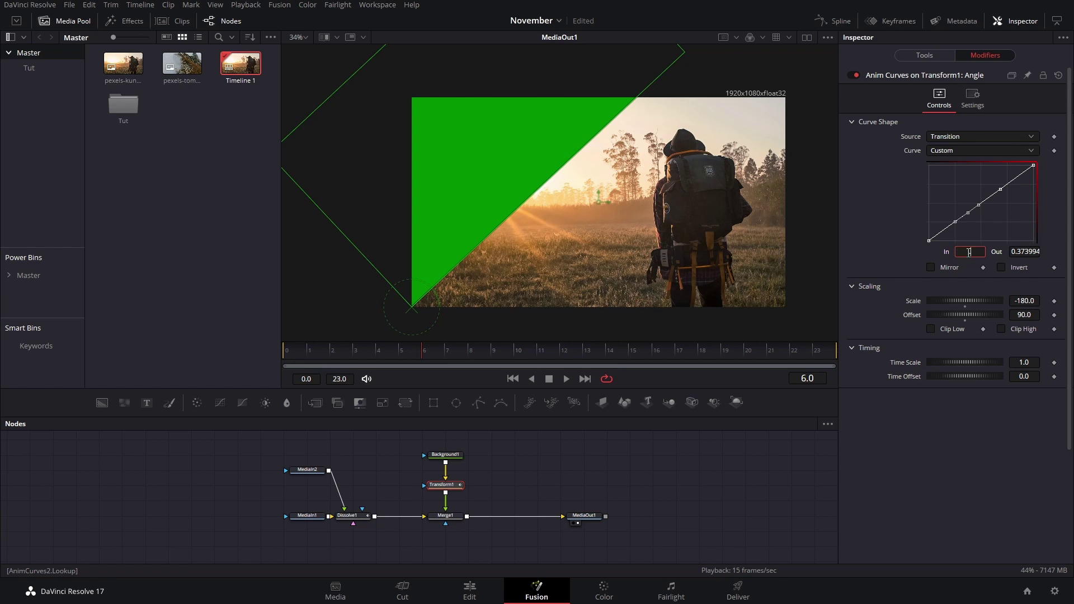
{"action": "type", "text": "0.4"}
{"action": "key", "text": "Tab"}
{"action": "type", "text": "0.5"}
{"action": "key", "text": "Tab"}
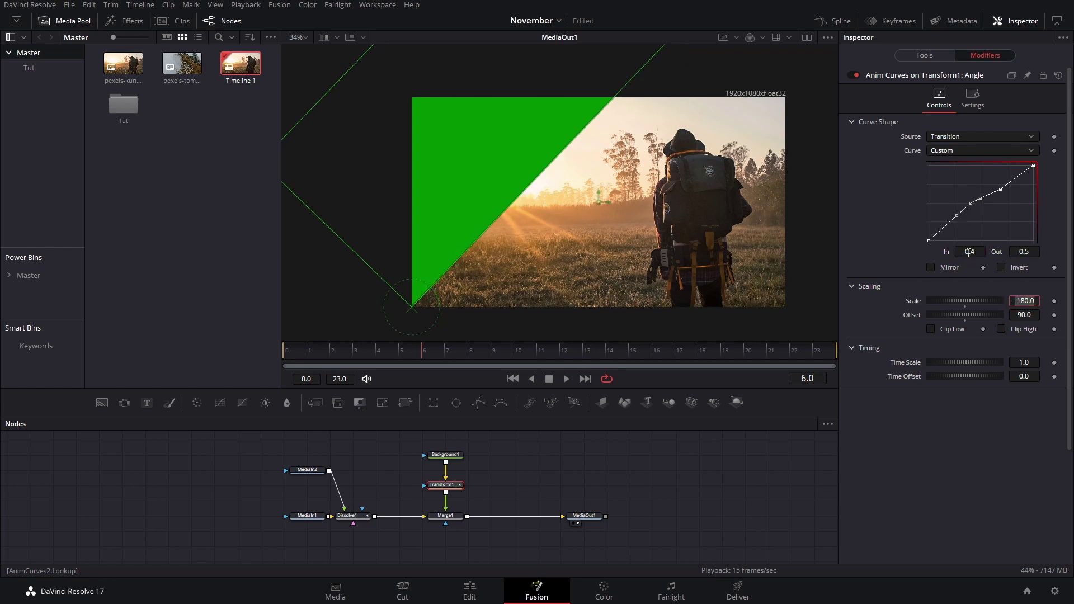
- Set the second middle point of the Angle curve to In 0.7 and Out 0.5, and flatten the curve at its points
{"action": "left_click_drag", "start_coordinate": [988, 195], "coordinate": [1013, 179]}
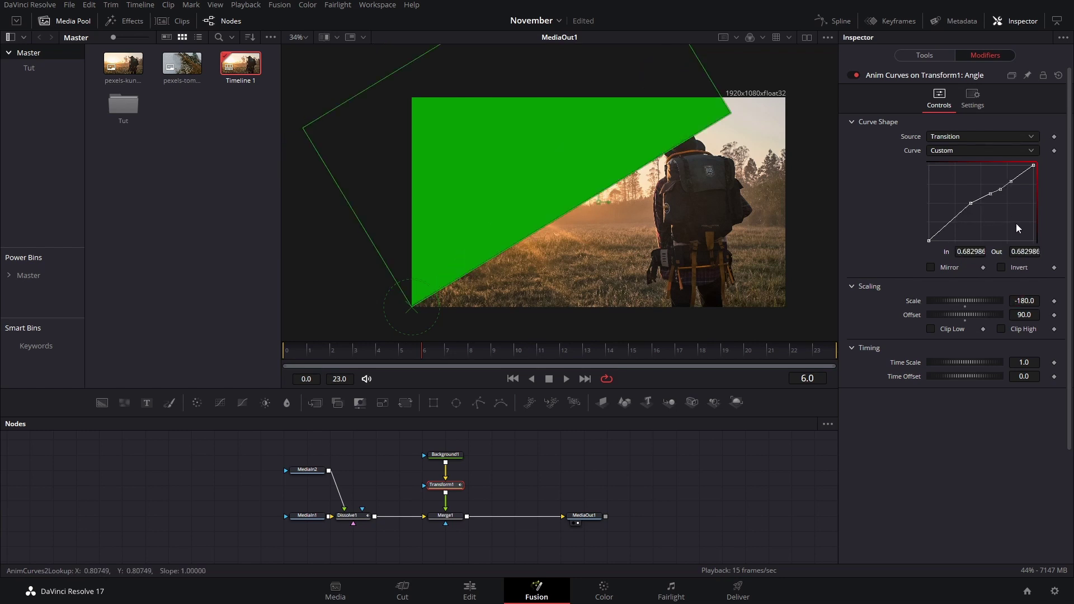
{"action": "left_click", "coordinate": [976, 251]}
{"action": "type", "text": ".7"}
{"action": "key", "text": "Tab"}
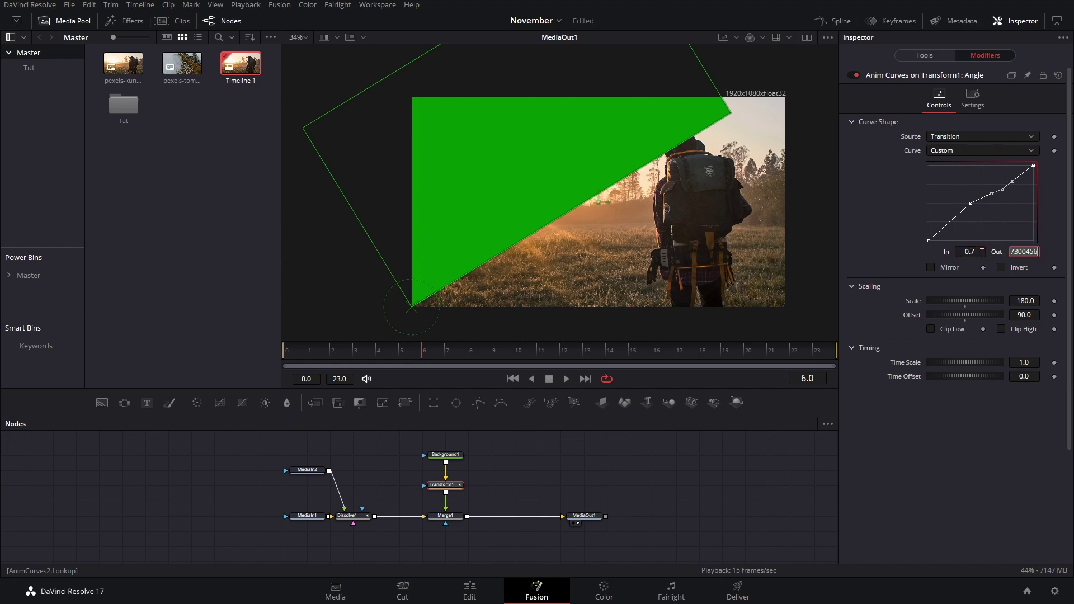
{"action": "type", "text": ".5"}
{"action": "key", "text": "Tab"}
{"action": "left_click", "coordinate": [954, 224]}
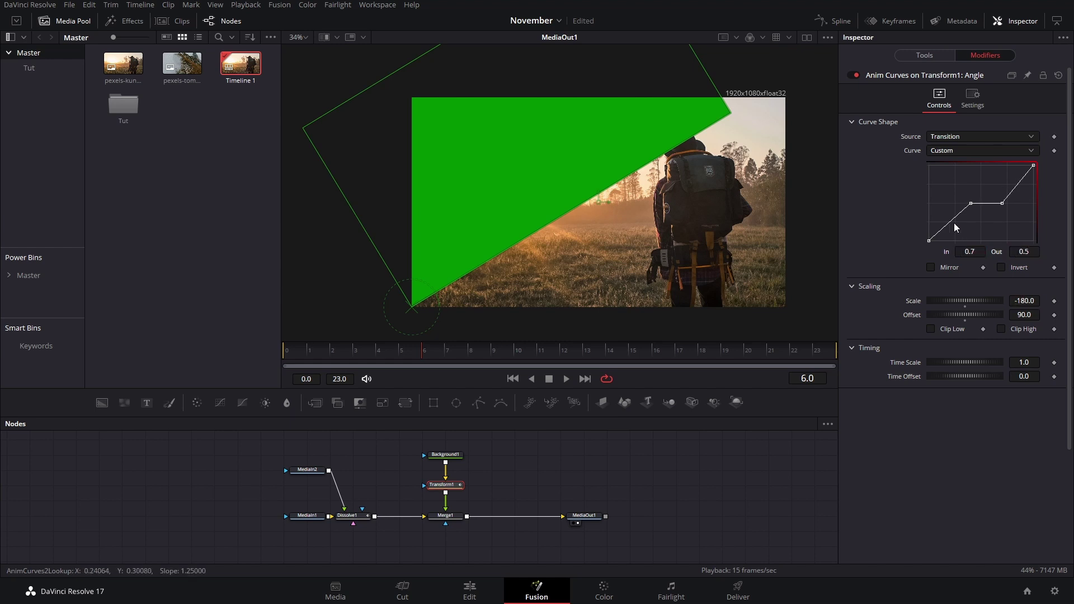
{"action": "key", "text": "f"}
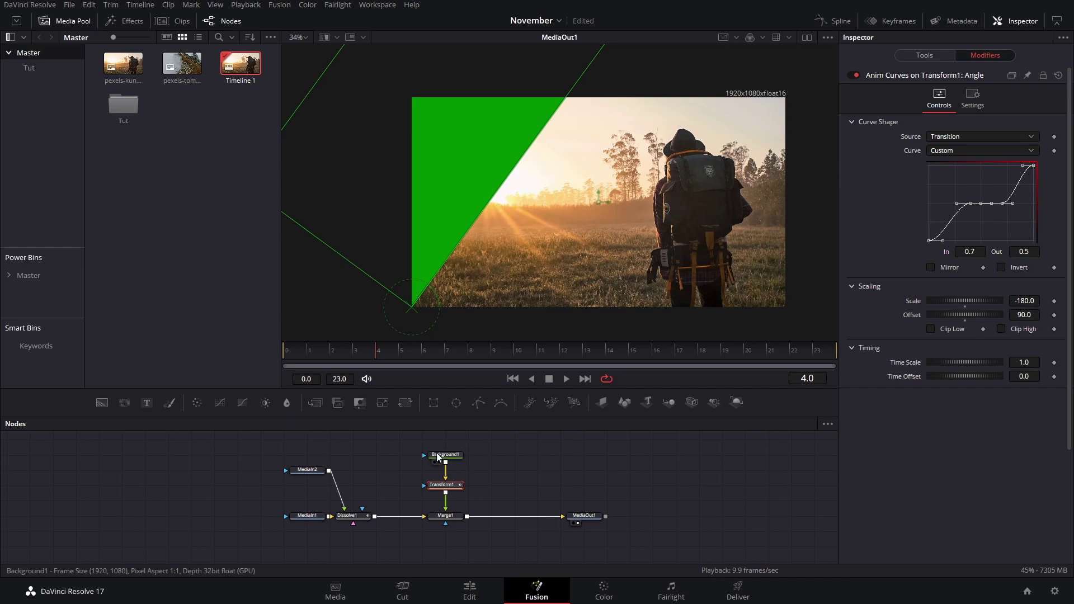
- Merge a new Text+ node reading TRANSITION over Background1, ahead of Transform1
{"action": "left_click_drag", "start_coordinate": [458, 457], "coordinate": [460, 446]}
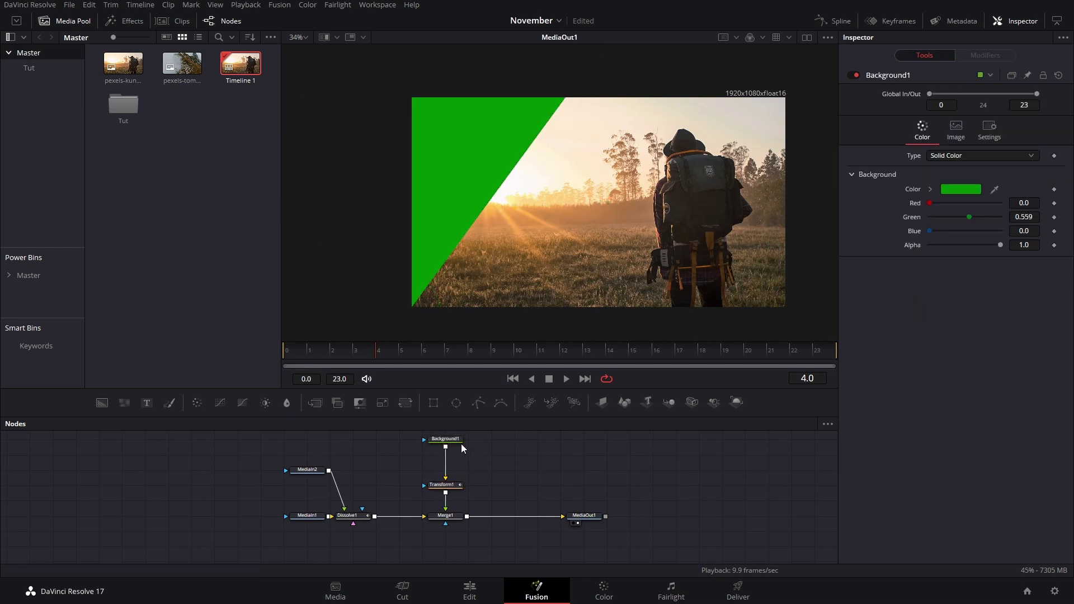
{"action": "key", "text": "shift+space"}
{"action": "type", "text": "trans"}
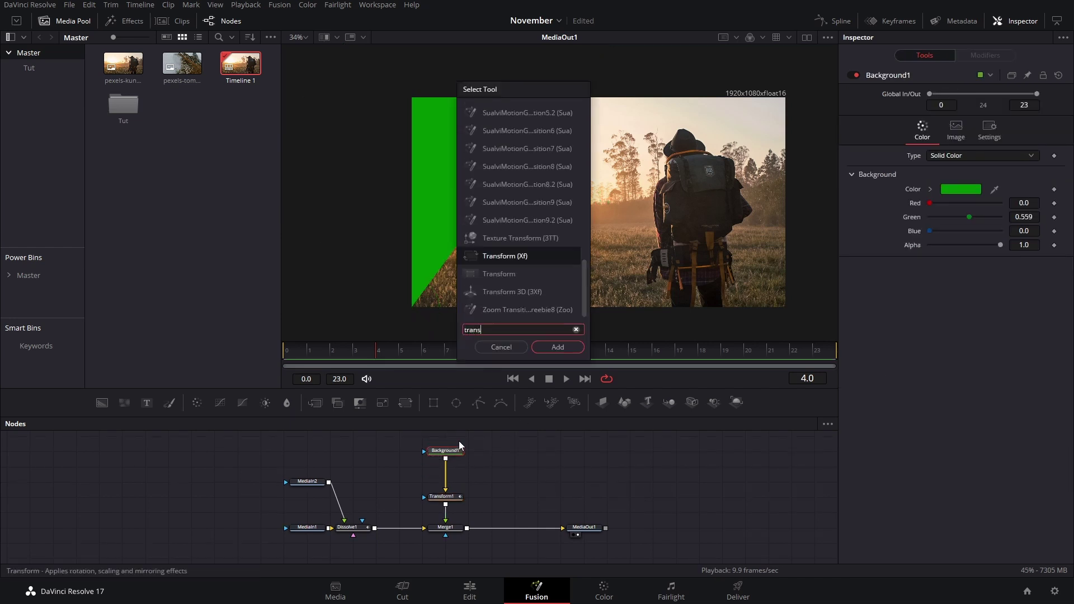
{"action": "key", "text": "ctrl+a"}
{"action": "type", "text": "text"}
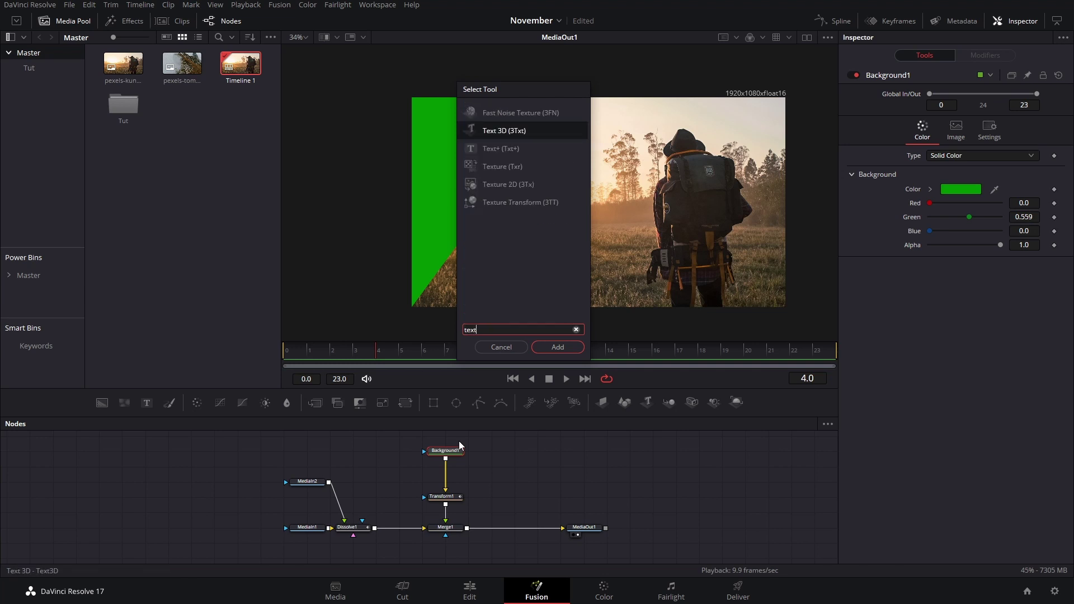
{"action": "key", "text": "Return"}
{"action": "left_click", "coordinate": [442, 469]}
{"action": "left_click", "coordinate": [492, 450]}
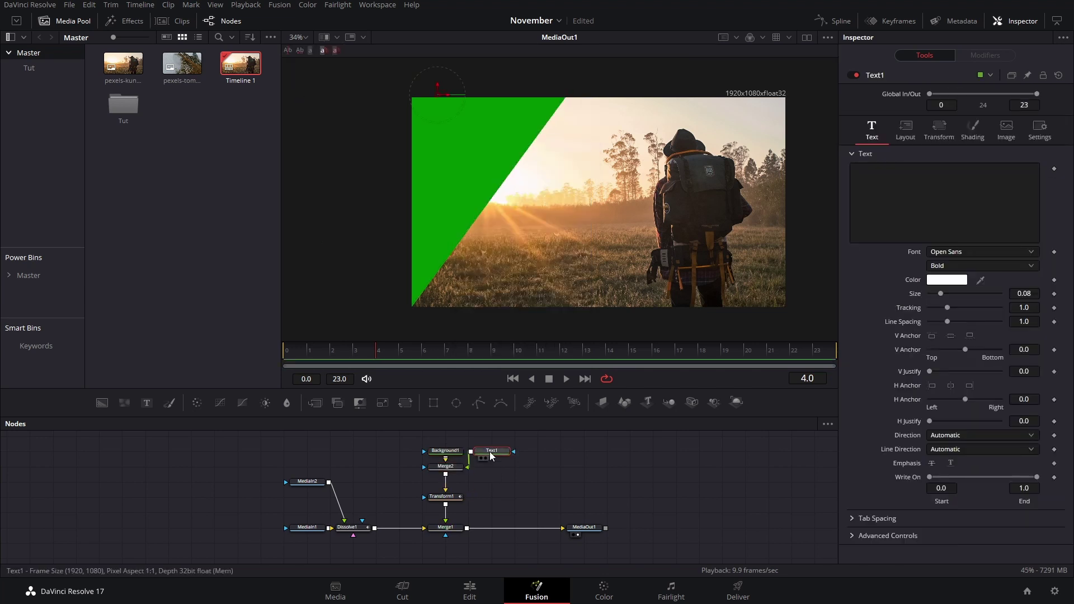
{"action": "left_click", "coordinate": [983, 218]}
{"action": "type", "text": "TRANSITION"}
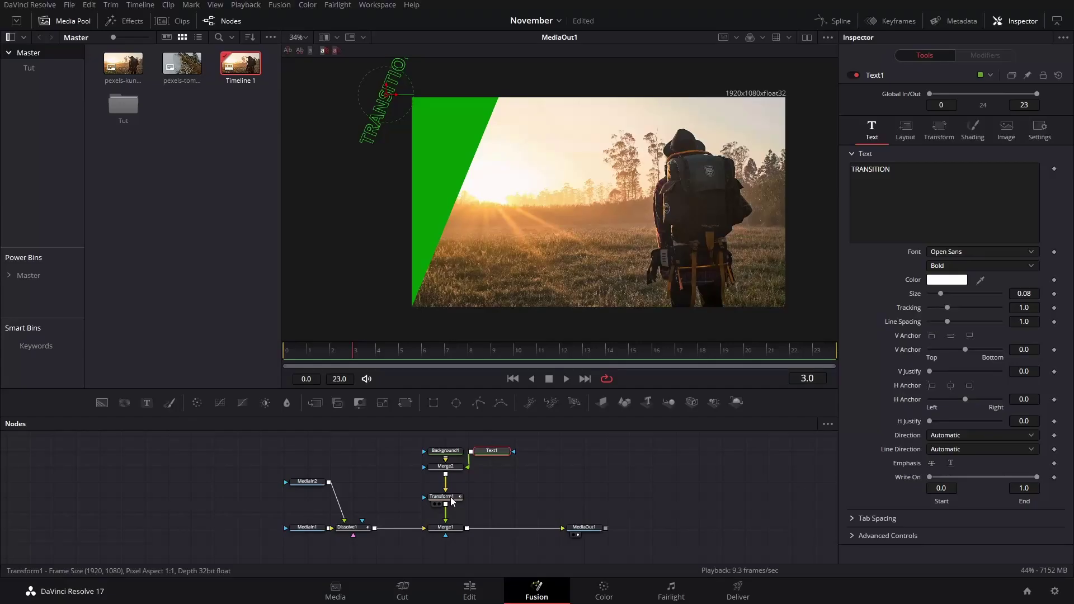
- Enable and adjust motion blur on Transform1, and scrub through the green wipe
{"action": "left_click", "coordinate": [445, 496]}
{"action": "left_click", "coordinate": [973, 100]}
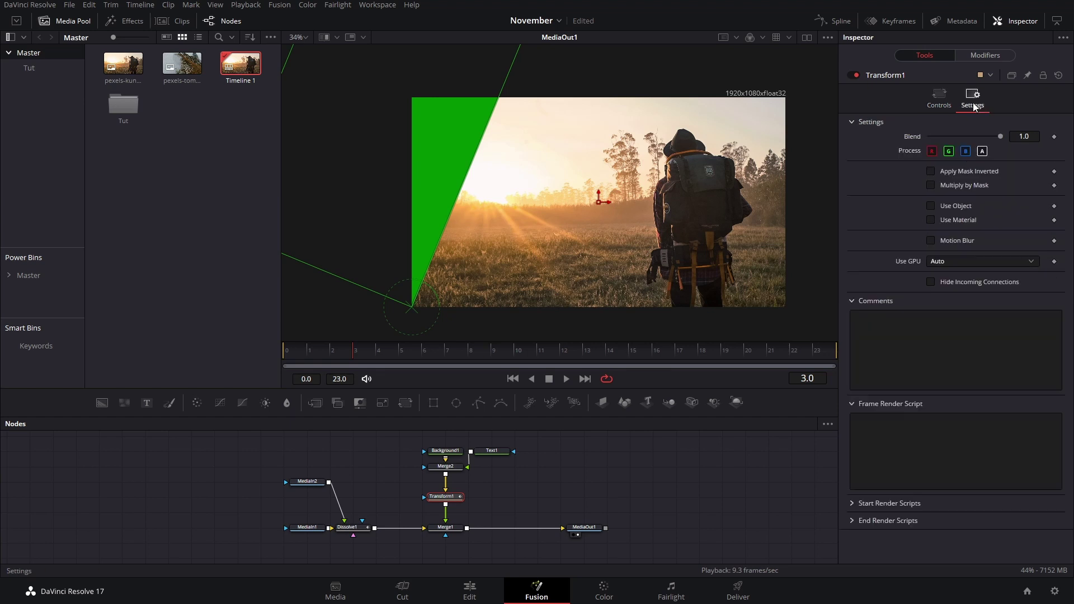
{"action": "left_click", "coordinate": [932, 240]}
{"action": "left_click_drag", "start_coordinate": [965, 268], "coordinate": [940, 271]}
{"action": "left_click_drag", "start_coordinate": [293, 359], "coordinate": [587, 359]}
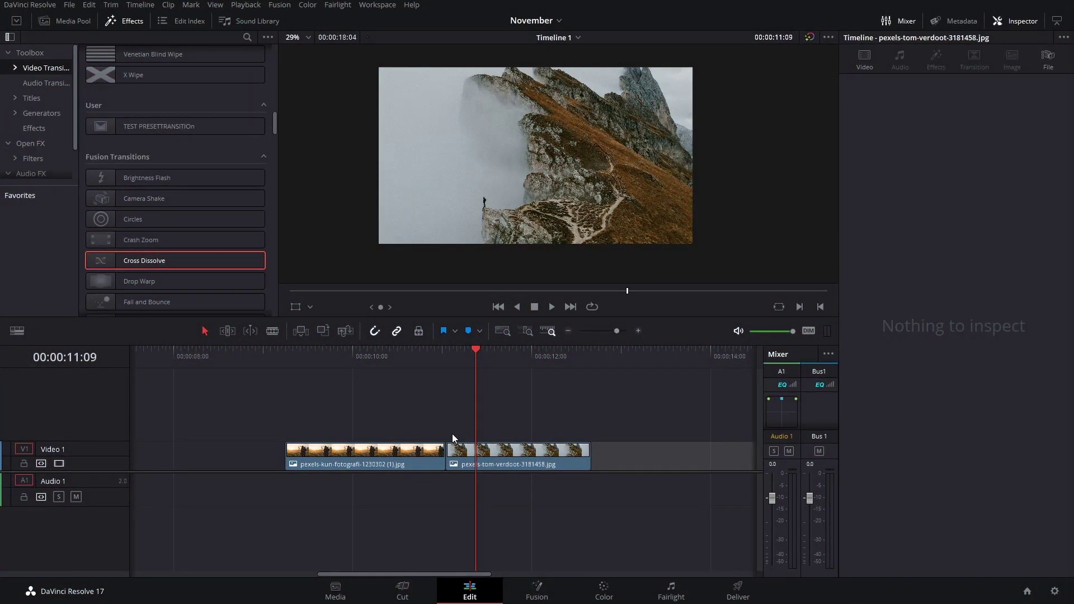
- Apply a Fusion Cross Dissolve to the cut between the two clips and open it on the Fusion page
{"action": "left_click_drag", "start_coordinate": [155, 260], "coordinate": [446, 450]}
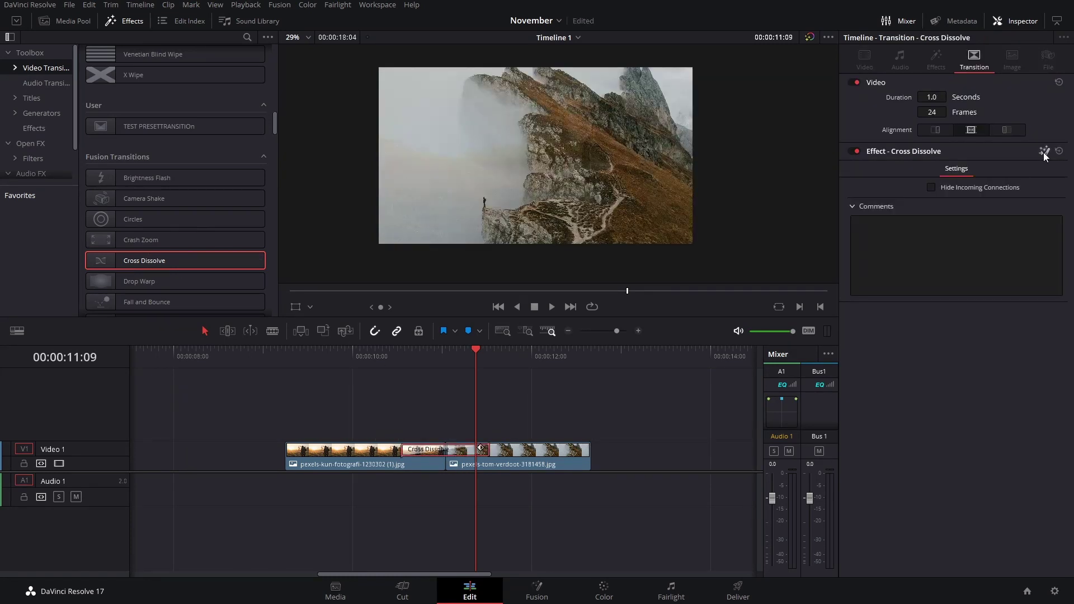
{"action": "left_click", "coordinate": [473, 449]}
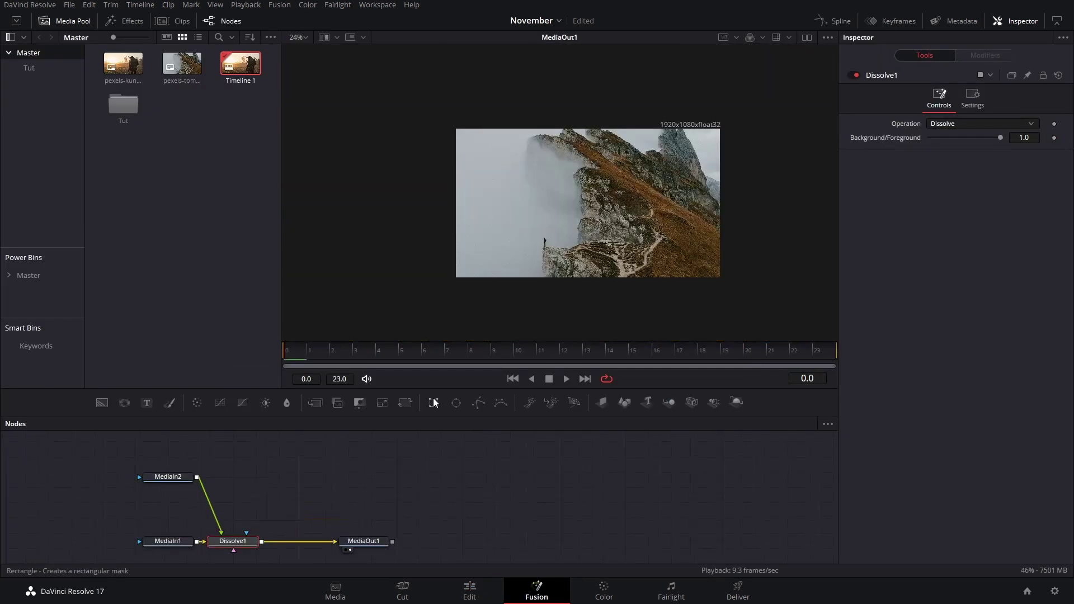
- Mask Dissolve1 with a rectangle, setting its Height to 1 and Center X to 0.25
{"action": "left_click", "coordinate": [433, 403]}
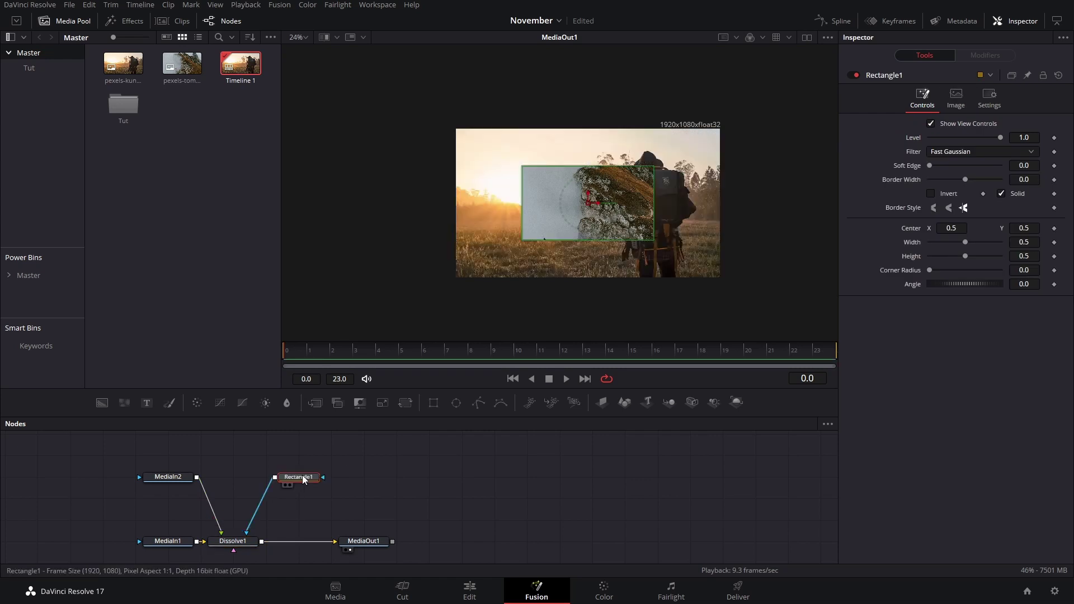
{"action": "double_click", "coordinate": [1023, 254]}
{"action": "type", "text": "1"}
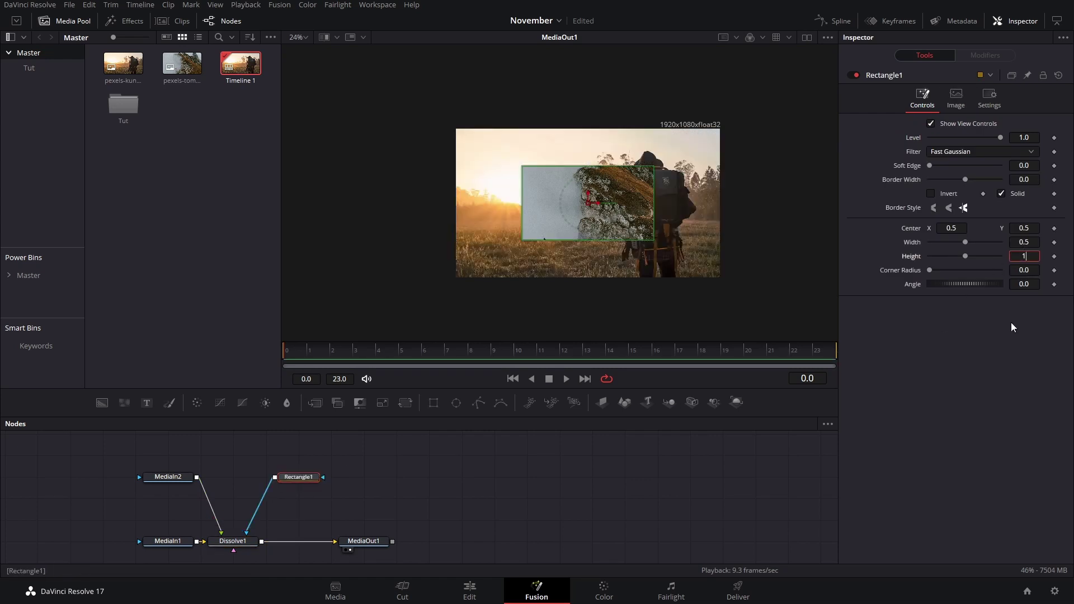
{"action": "key", "text": "Return"}
{"action": "left_click", "coordinate": [953, 227]}
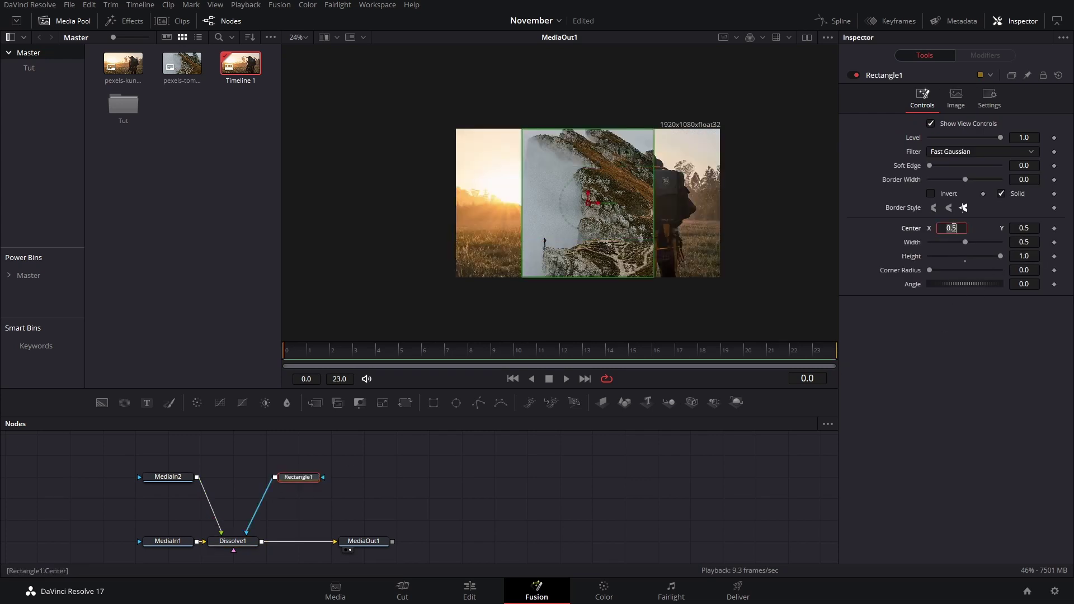
{"action": "key", "text": "Tab"}
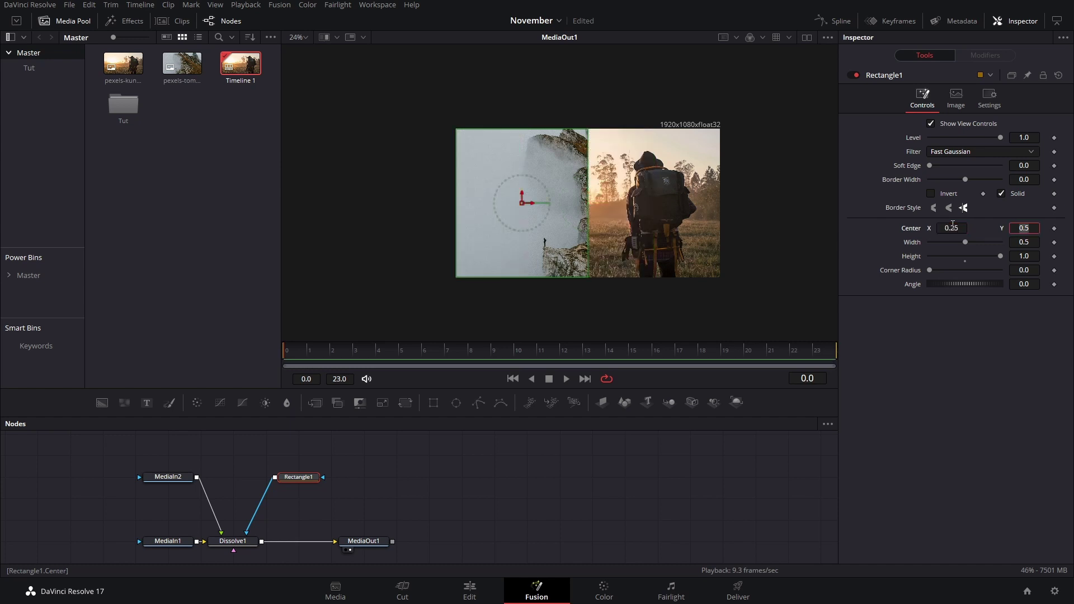
- Modify the Rectangle1 Center with an XY Path and open the modifier's controls
{"action": "right_click", "coordinate": [906, 230]}
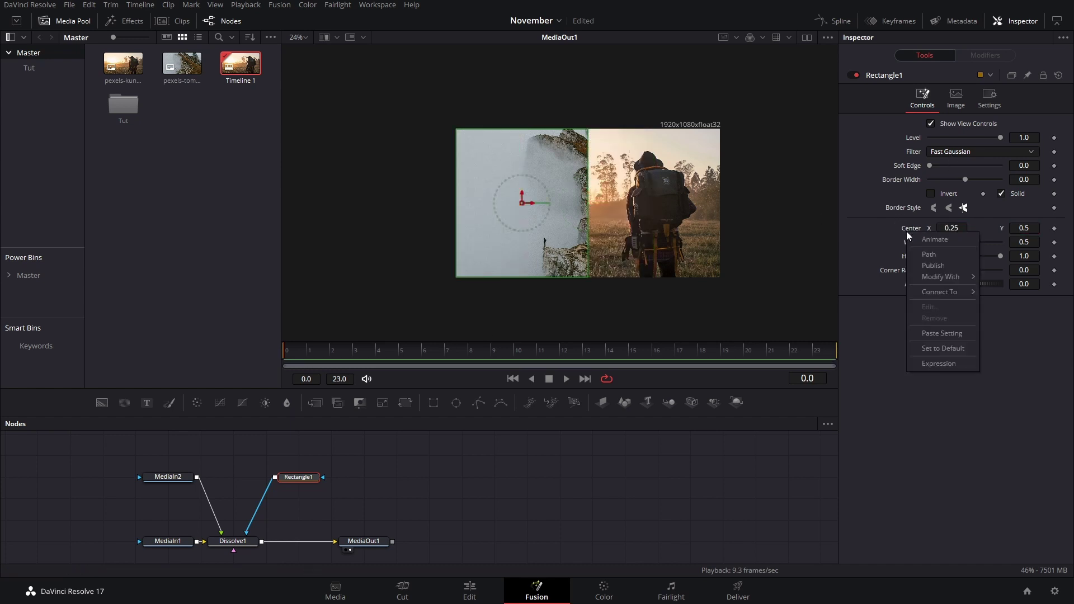
{"action": "mouse_move", "coordinate": [935, 278]}
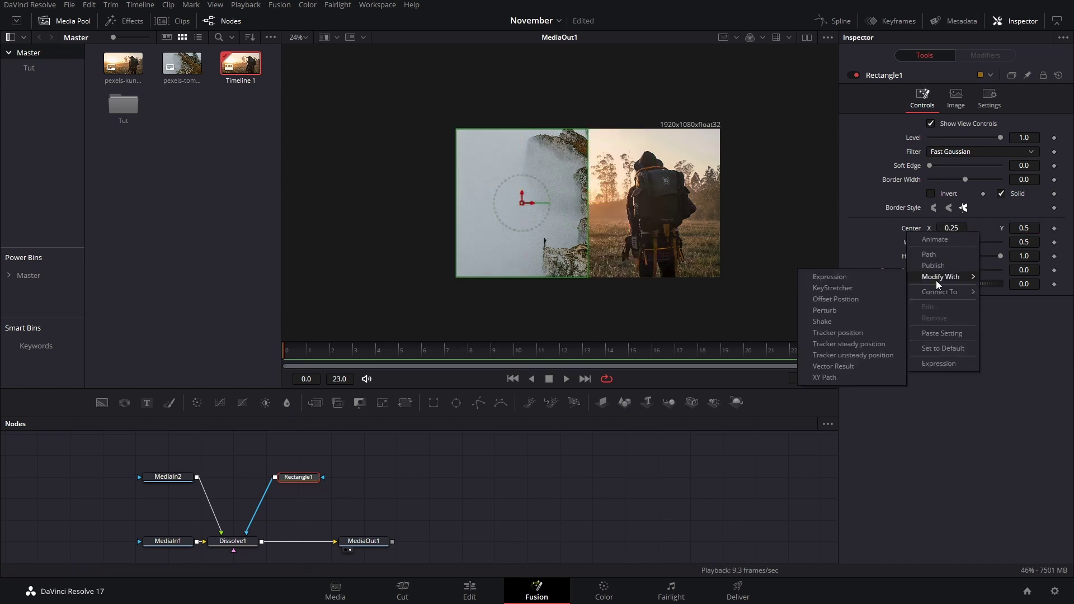
{"action": "left_click", "coordinate": [837, 376]}
{"action": "left_click", "coordinate": [980, 55]}
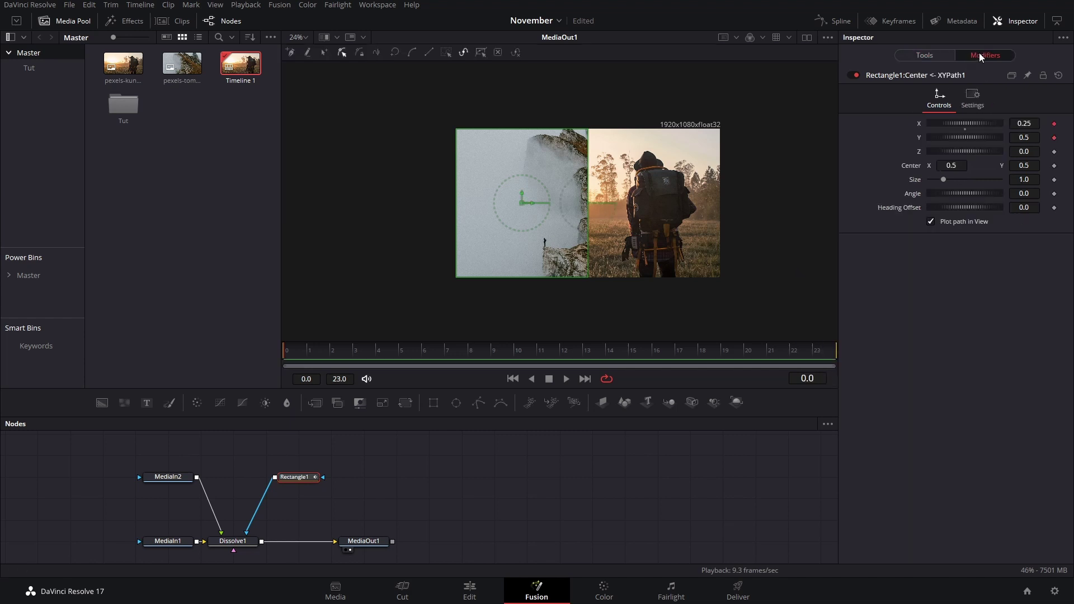
- Remove the keyframe animation from the XY Path's Y value and modify Y with Anim Curves
{"action": "right_click", "coordinate": [918, 137]}
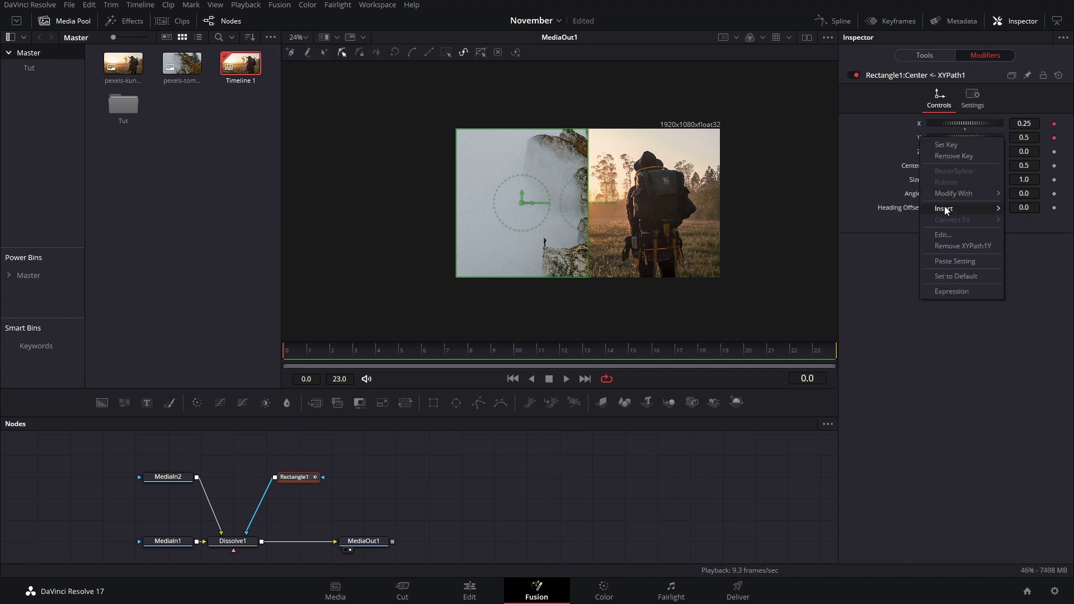
{"action": "left_click", "coordinate": [937, 247]}
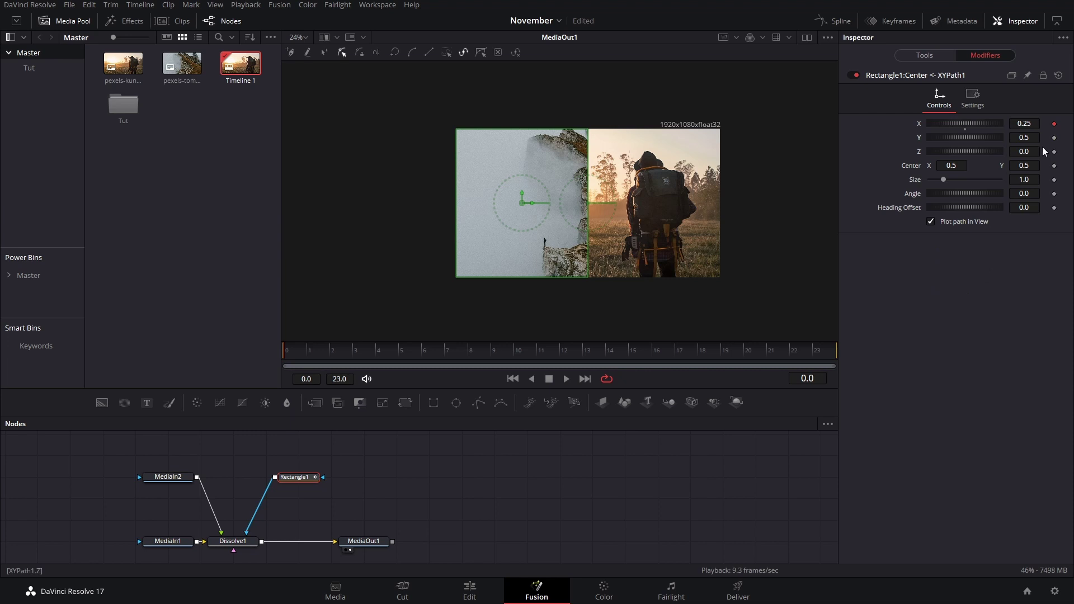
{"action": "right_click", "coordinate": [904, 138]}
{"action": "mouse_move", "coordinate": [909, 187]}
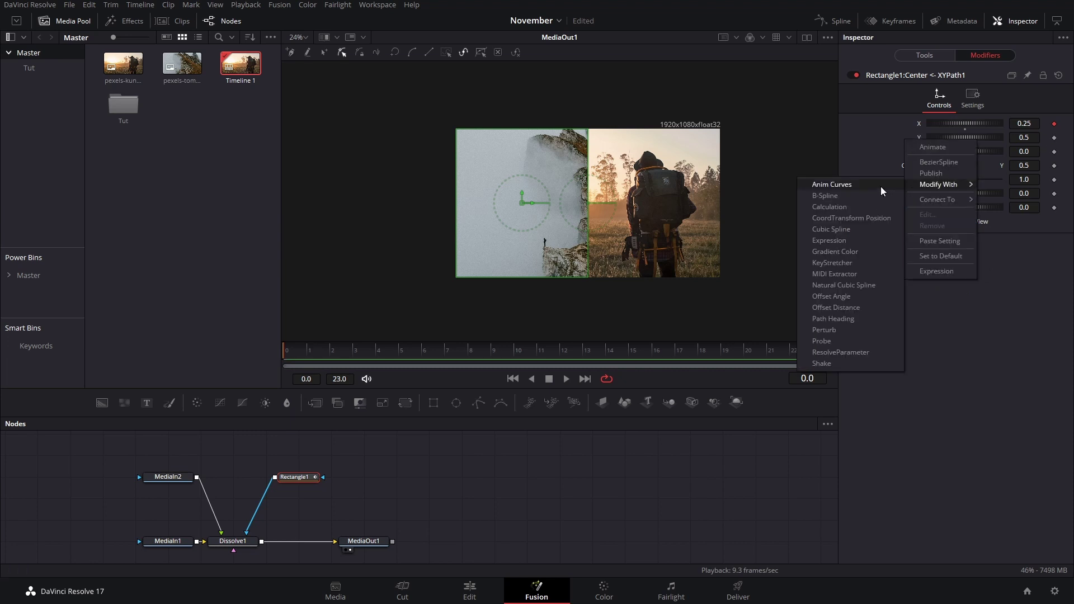
{"action": "left_click", "coordinate": [869, 185]}
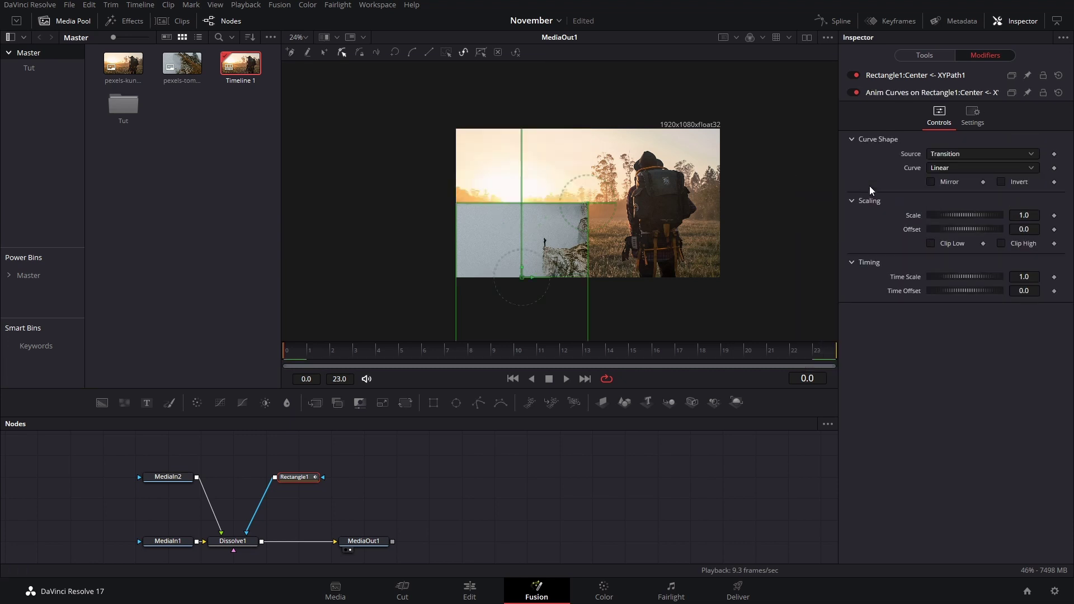
- Switch the Y modifier to a Custom curve and smooth all of its points
{"action": "left_click", "coordinate": [968, 165]}
{"action": "left_click", "coordinate": [951, 205]}
{"action": "key", "text": "ctrl+a"}
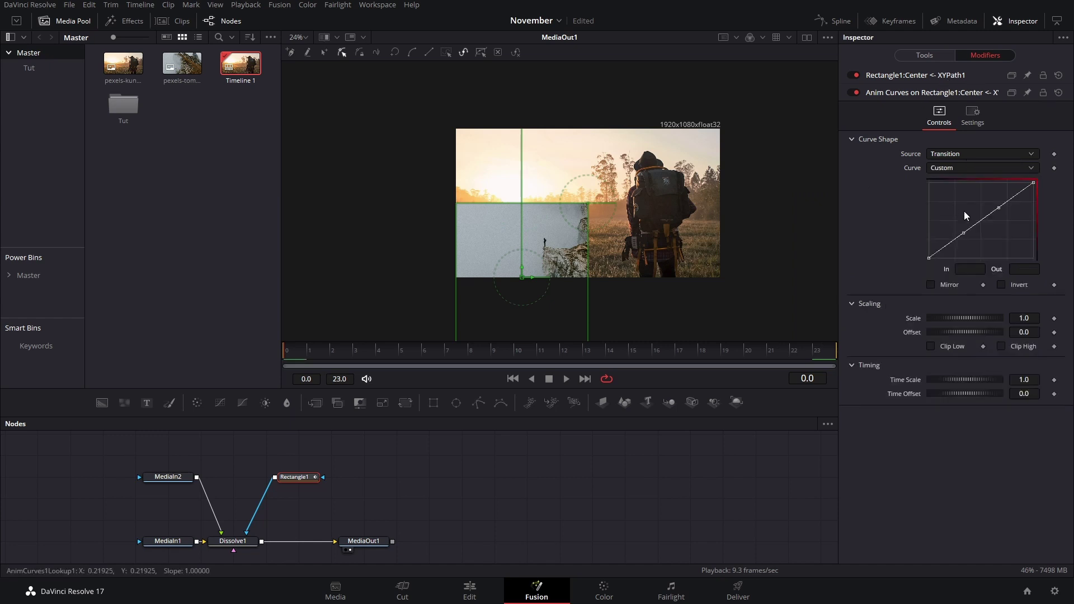
{"action": "key", "text": "shift+s"}
- Set the Y curve's Offset to -0.5 and scrub through the rectangle's movement
{"action": "left_click", "coordinate": [1025, 332]}
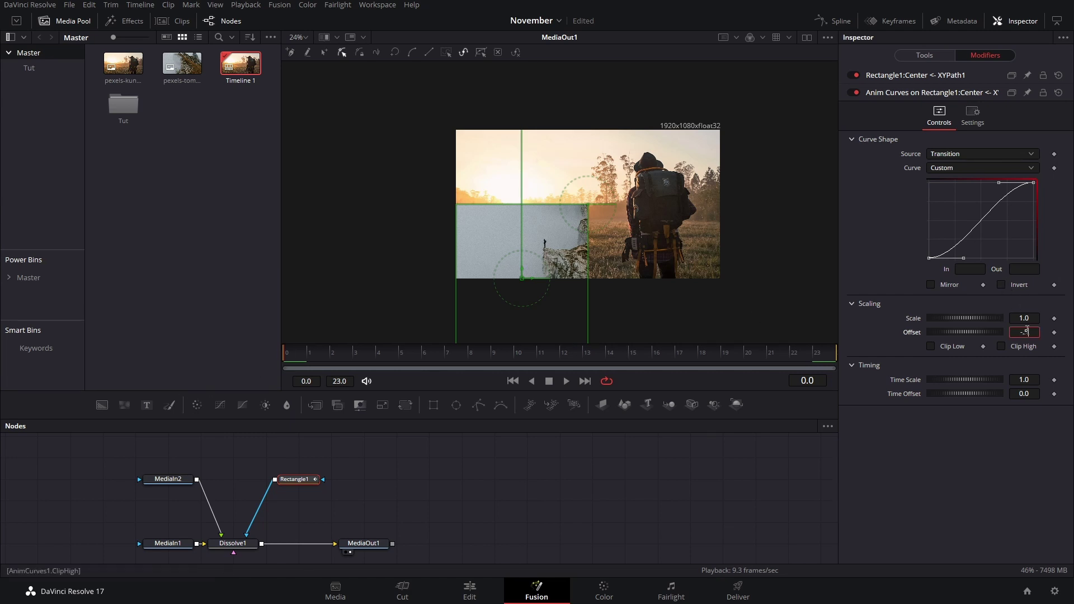
{"action": "type", "text": "-.5"}
{"action": "key", "text": "Return"}
{"action": "left_click_drag", "start_coordinate": [283, 350], "coordinate": [833, 364]}
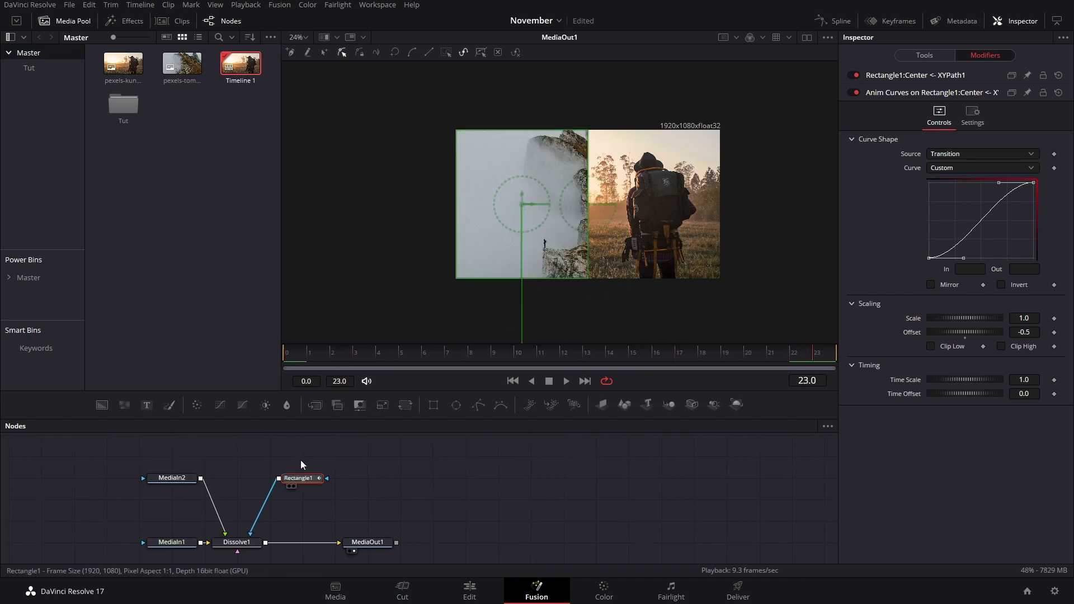
- Add a copy of Rectangle1 between it and Dissolve1, and set the copy's XY Path X to 0.75
{"action": "left_click_drag", "start_coordinate": [302, 480], "coordinate": [302, 462]}
{"action": "key", "text": "ctrl+v"}
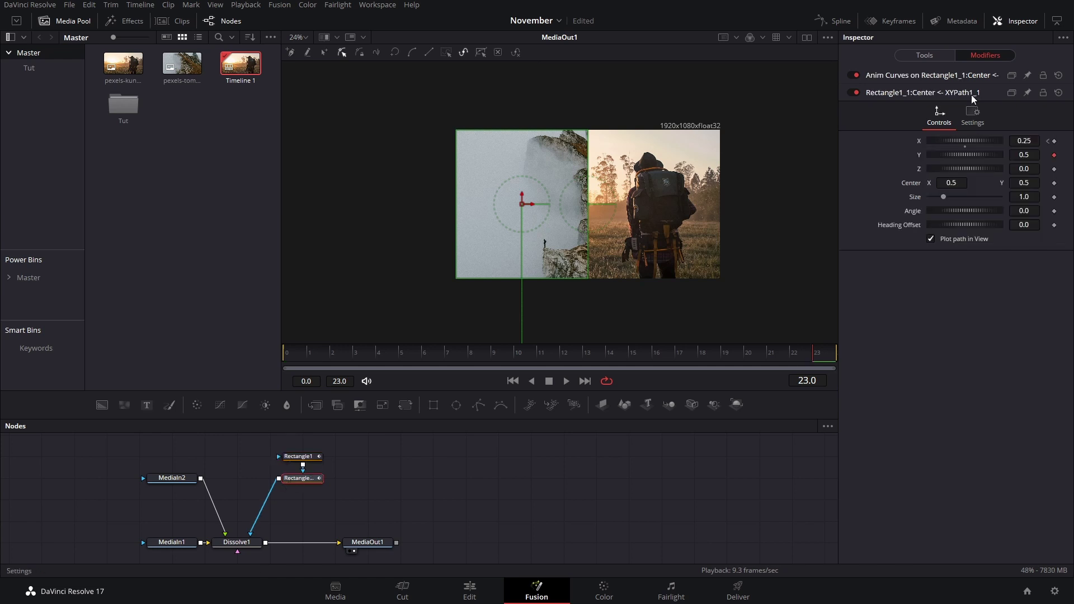
{"action": "left_click", "coordinate": [1047, 142]}
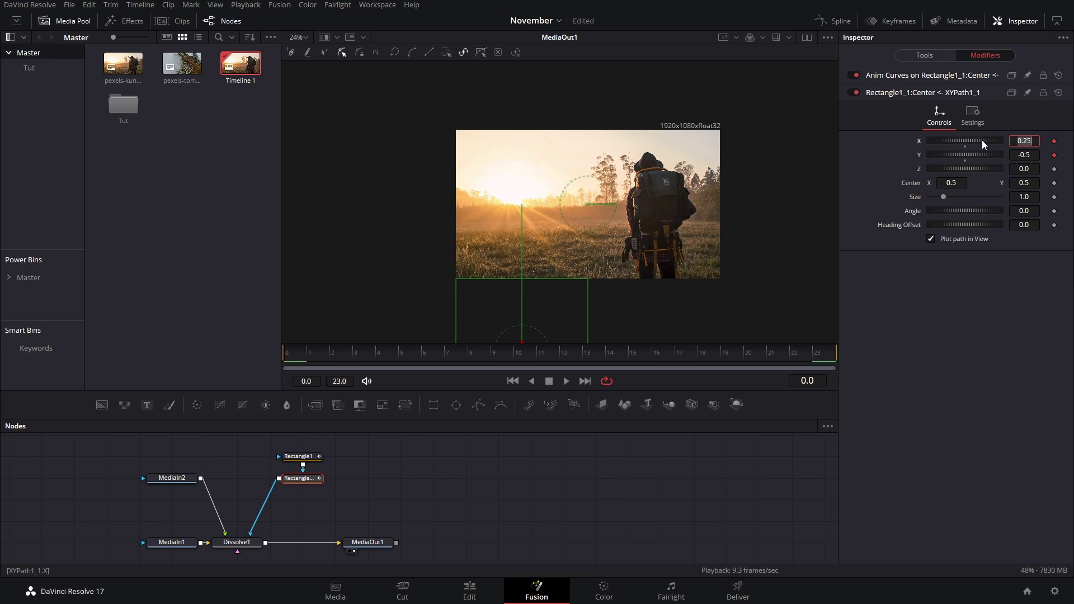
{"action": "type", "text": "0.75"}
{"action": "key", "text": "Tab"}
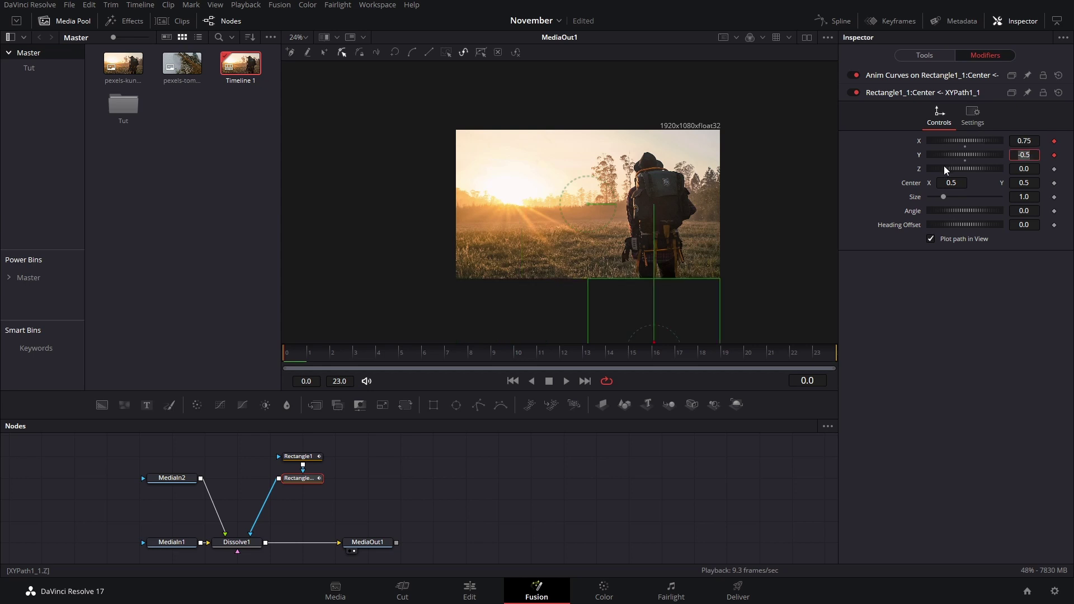
{"action": "key", "text": "Return"}
- Set the copied rectangle's Y curve to Scale -1 and Offset 1.5, and play through the split wipe
{"action": "left_click", "coordinate": [955, 72]}
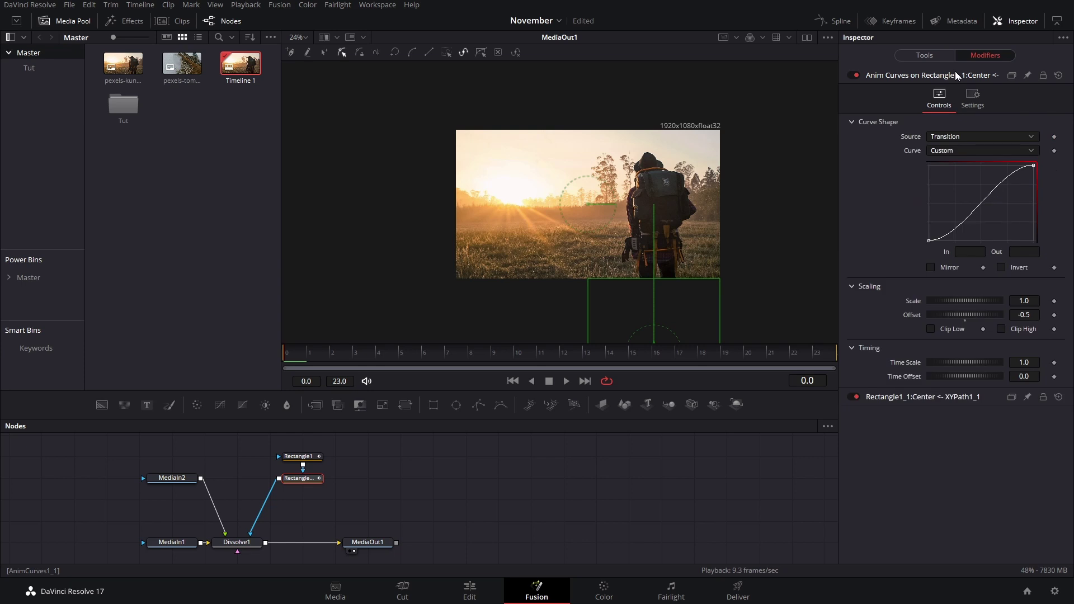
{"action": "left_click", "coordinate": [1022, 300]}
{"action": "type", "text": "-1"}
{"action": "key", "text": "Tab"}
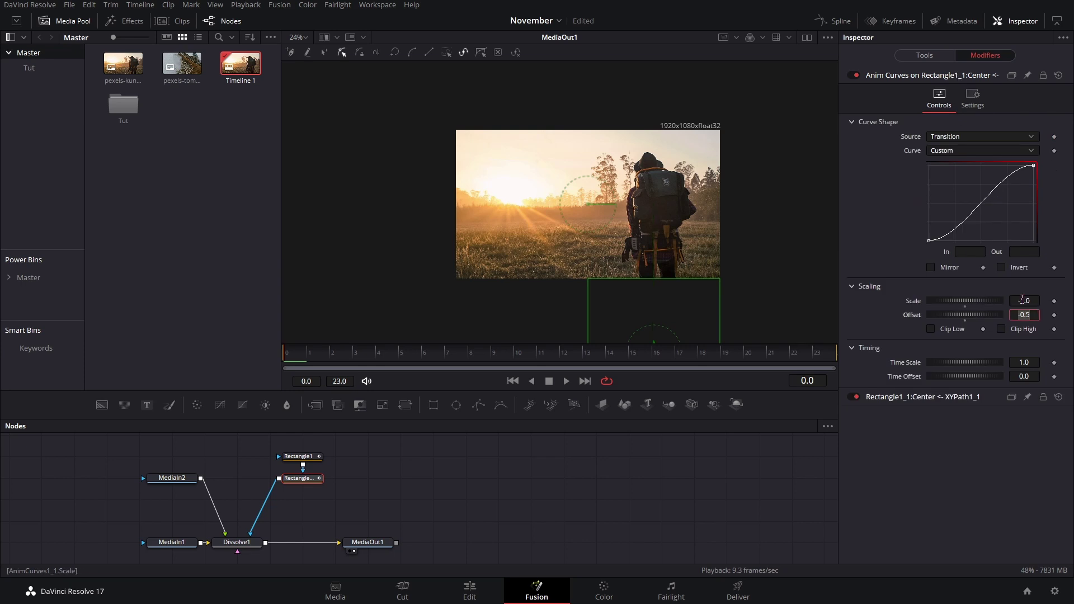
{"action": "type", "text": "1.5"}
{"action": "key", "text": "Tab"}
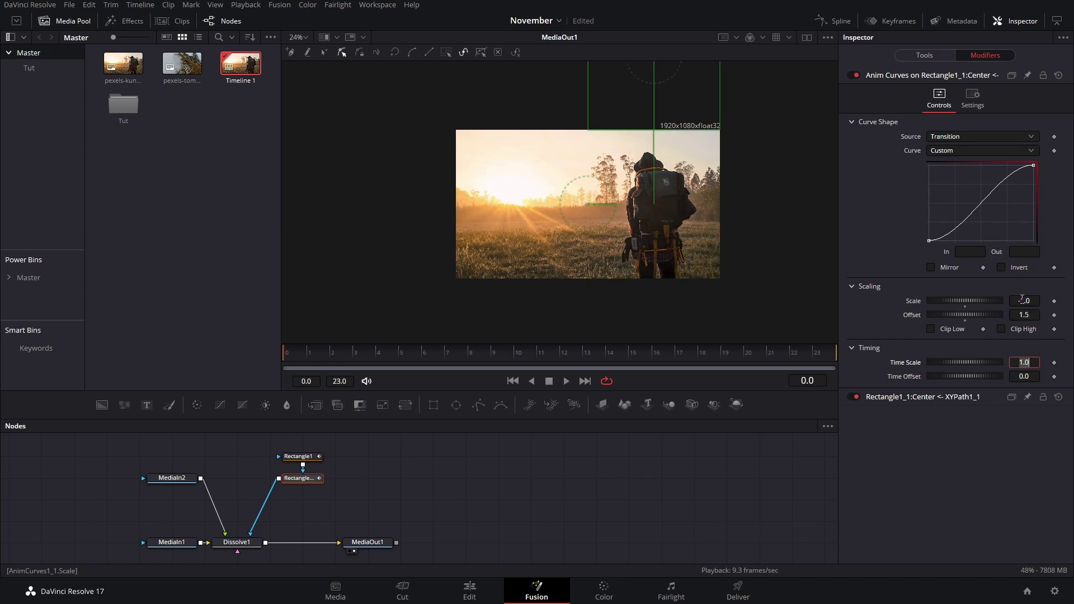
{"action": "left_click", "coordinate": [550, 523]}
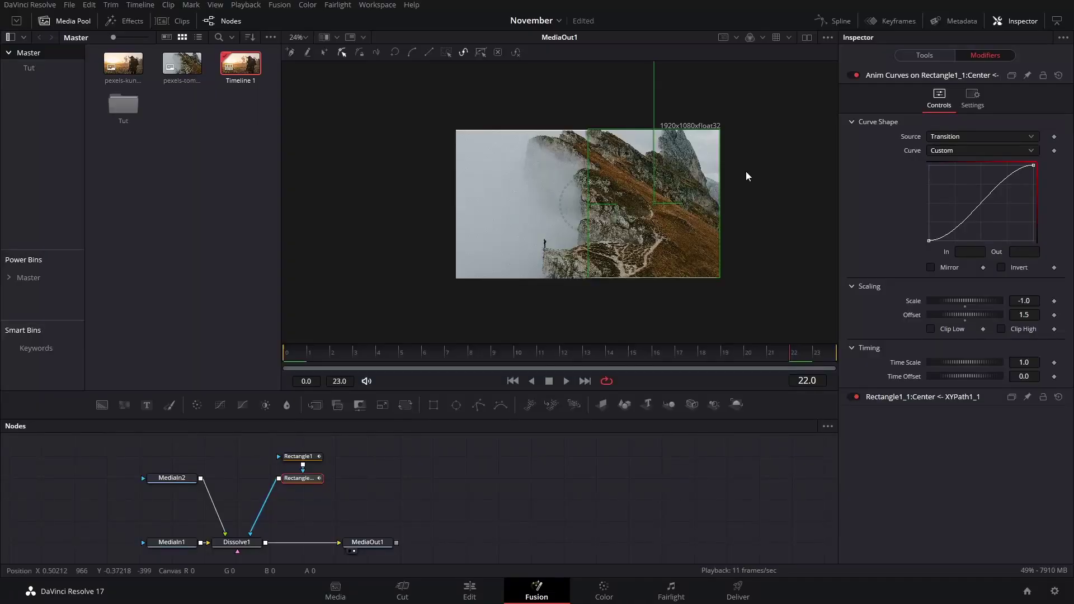
- Open the general settings of the copied rectangle mask
{"action": "left_click", "coordinate": [912, 58]}
{"action": "left_click", "coordinate": [989, 98]}
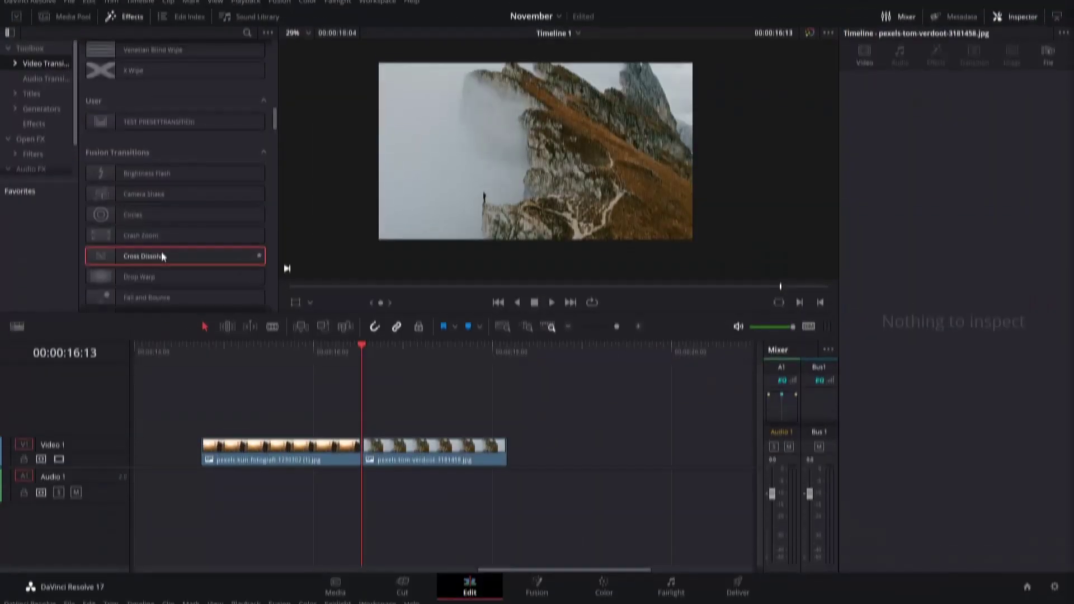
- Add a Fusion Cross Dissolve at the cut between the two clips, open it in Fusion and ungroup the CrossDissolve node
{"action": "left_click_drag", "start_coordinate": [128, 267], "coordinate": [373, 453]}
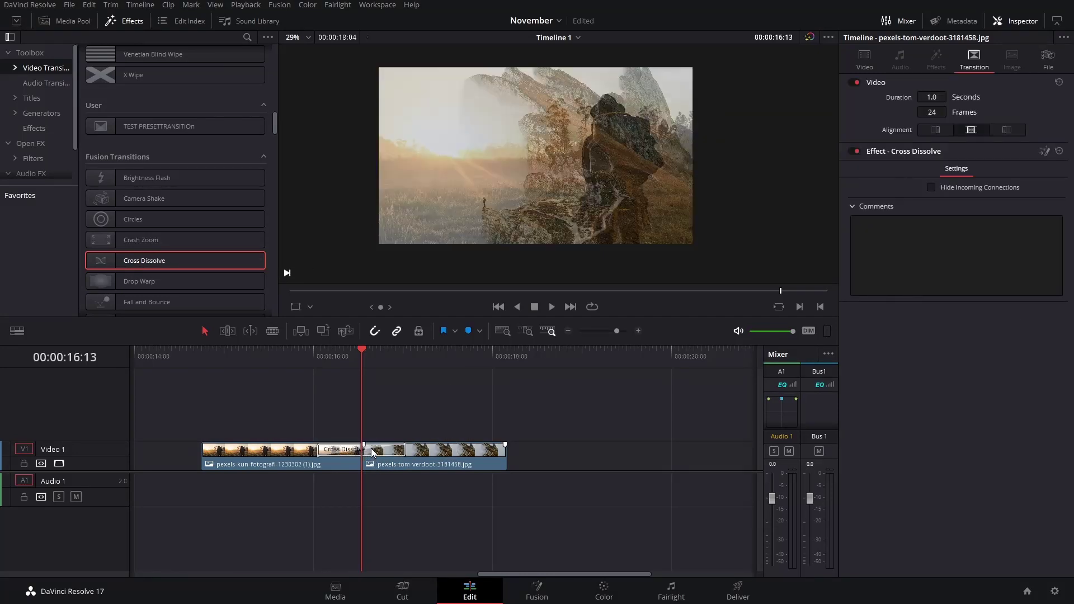
{"action": "left_click", "coordinate": [373, 453]}
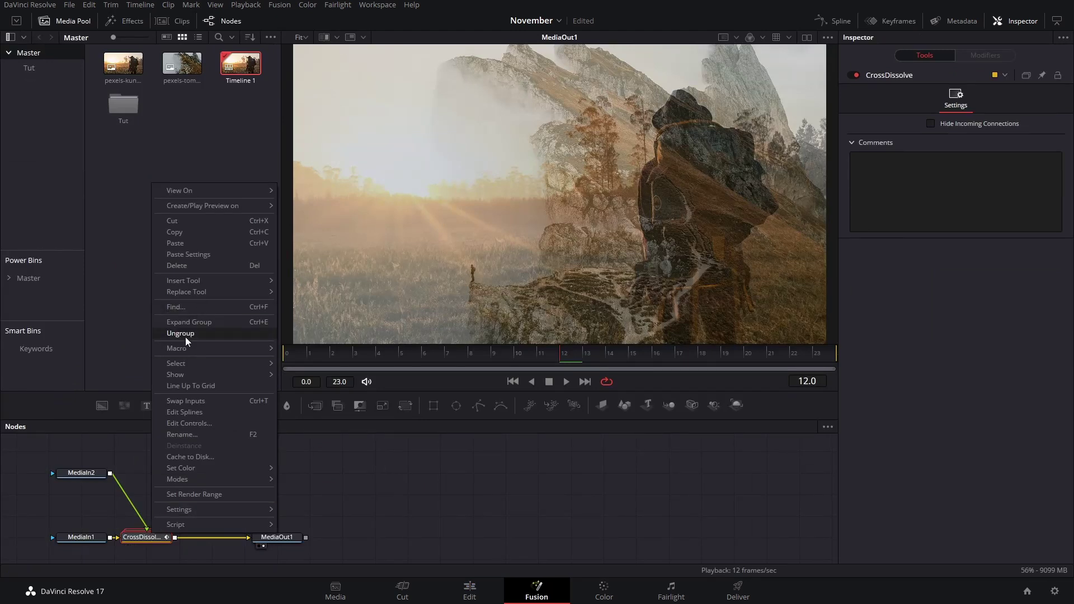
{"action": "left_click", "coordinate": [186, 334]}
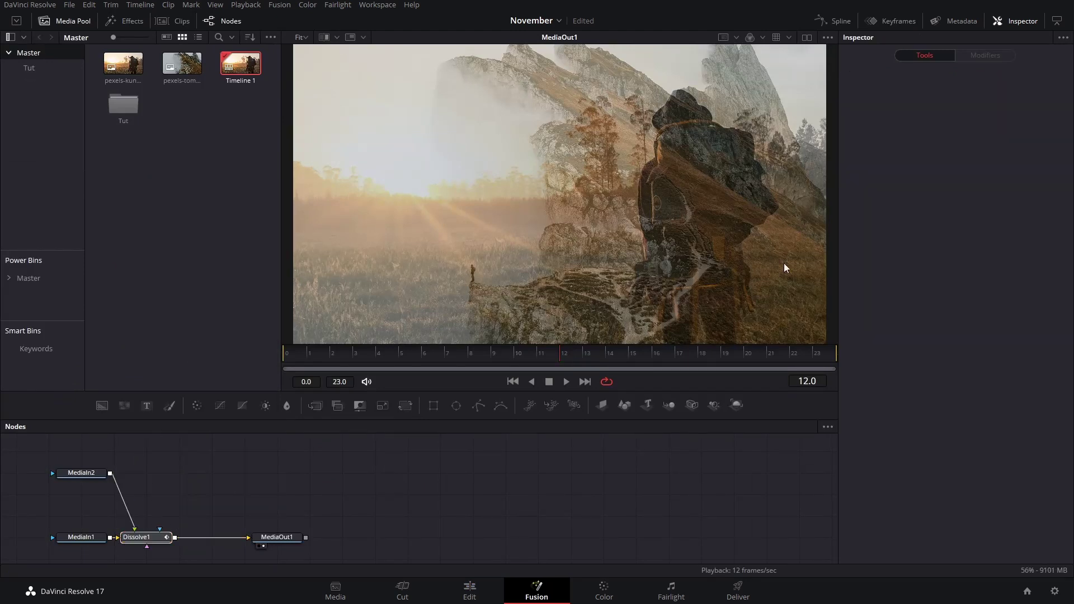
- Set the Dissolve1 Anim Curves modifier to a Custom curve and flatten both ends into a smooth ease
{"action": "left_click", "coordinate": [166, 537]}
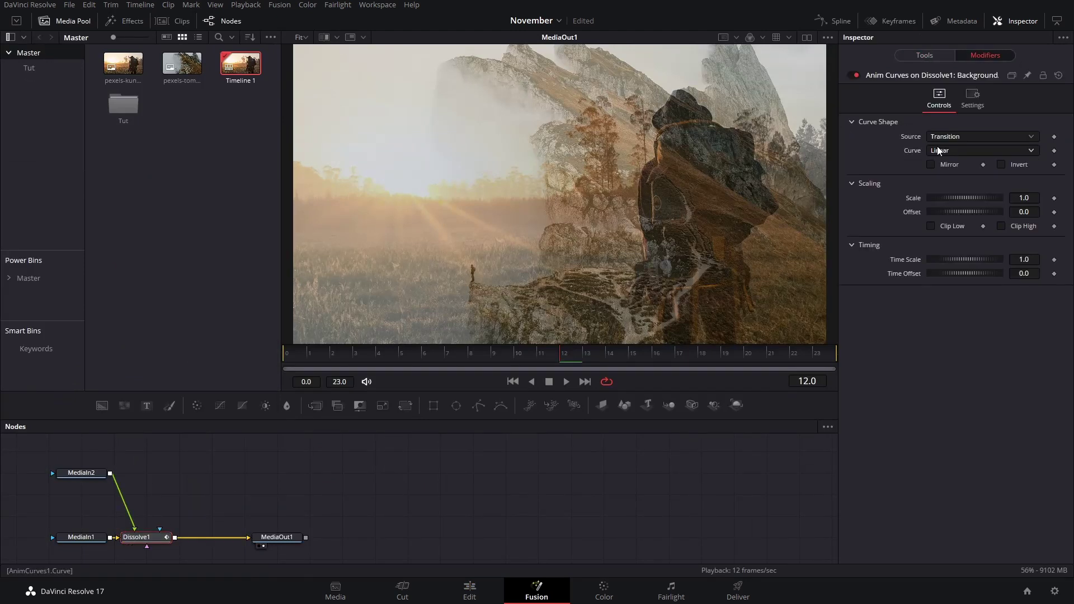
{"action": "left_click", "coordinate": [949, 152]}
{"action": "left_click", "coordinate": [960, 190]}
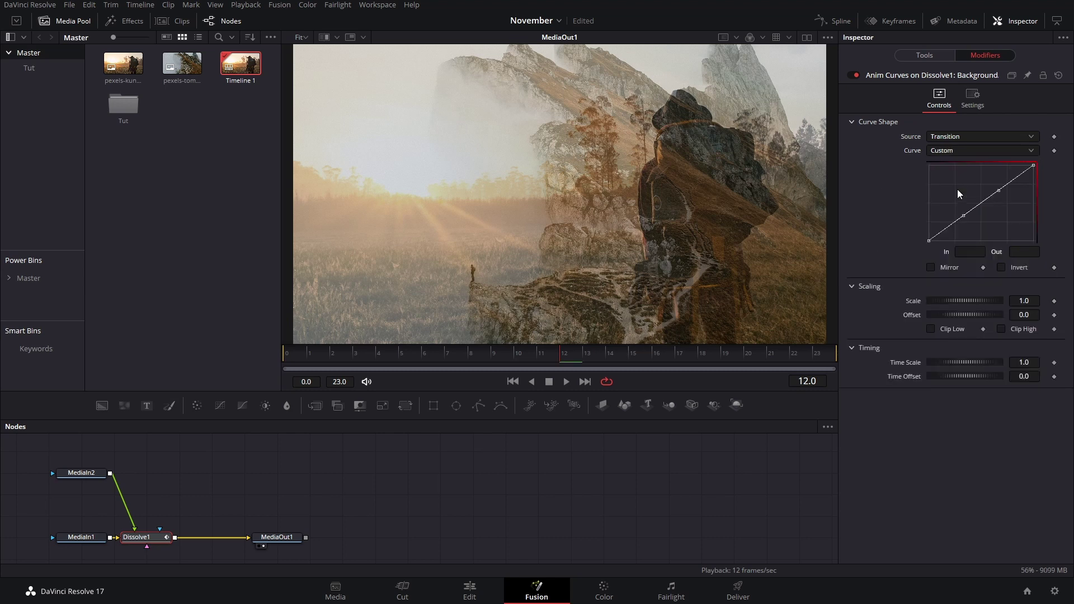
{"action": "key", "text": "f"}
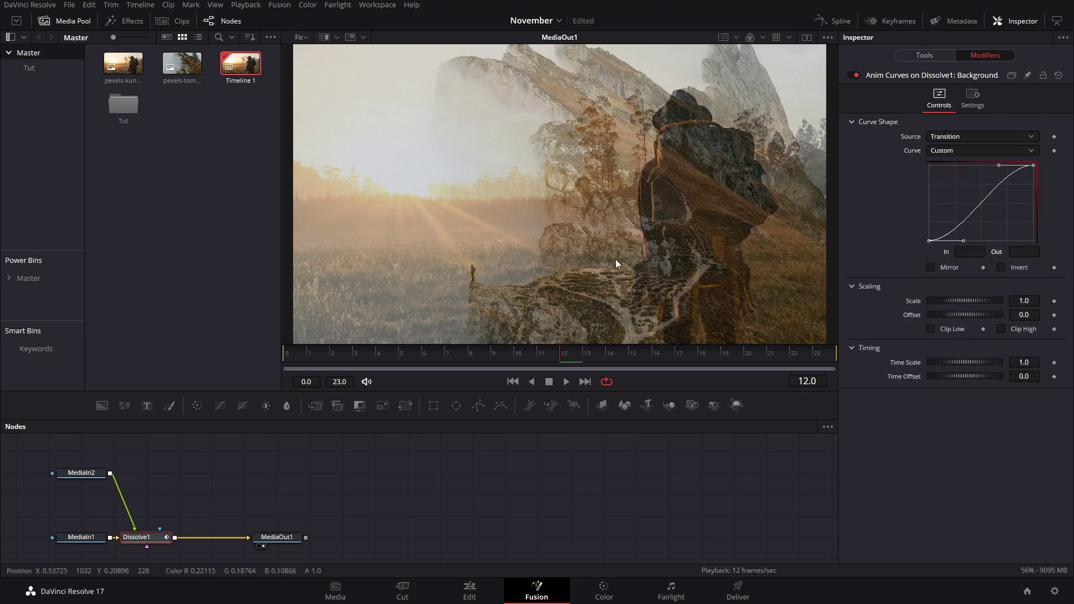
- Move MediaOut1 farther from Dissolve1 and insert a Displace node between them
{"action": "left_click_drag", "start_coordinate": [626, 248], "coordinate": [669, 234]}
{"action": "left_click_drag", "start_coordinate": [283, 539], "coordinate": [446, 542]}
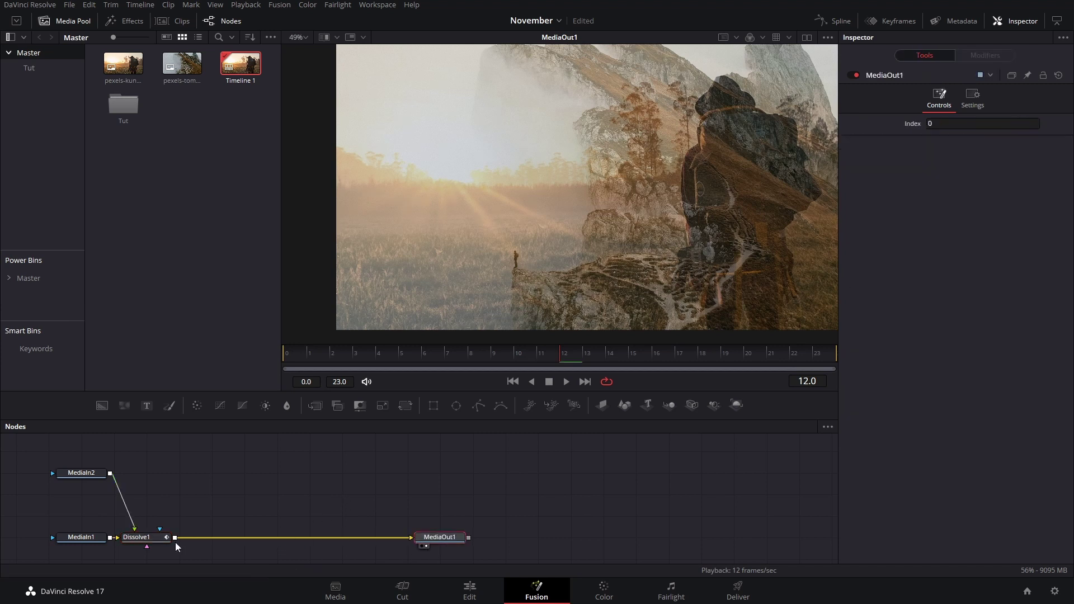
{"action": "left_click", "coordinate": [150, 542]}
{"action": "key", "text": "shift+space"}
{"action": "type", "text": "text"}
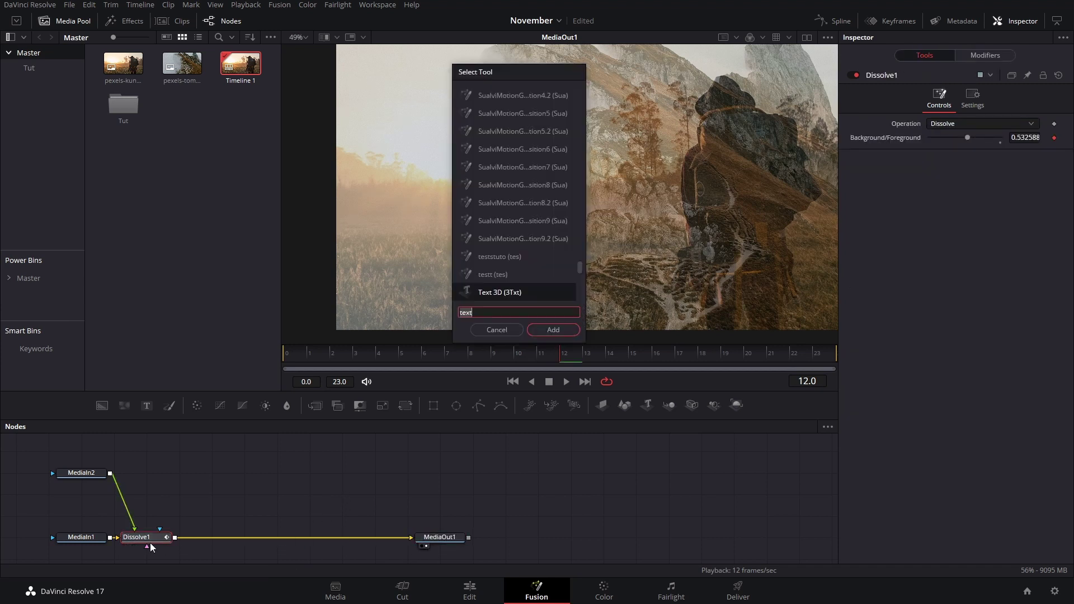
{"action": "key", "text": "BackSpace"}
{"action": "key", "text": "BackSpace"}
{"action": "key", "text": "BackSpace"}
{"action": "key", "text": "BackSpace"}
{"action": "type", "text": "dispa"}
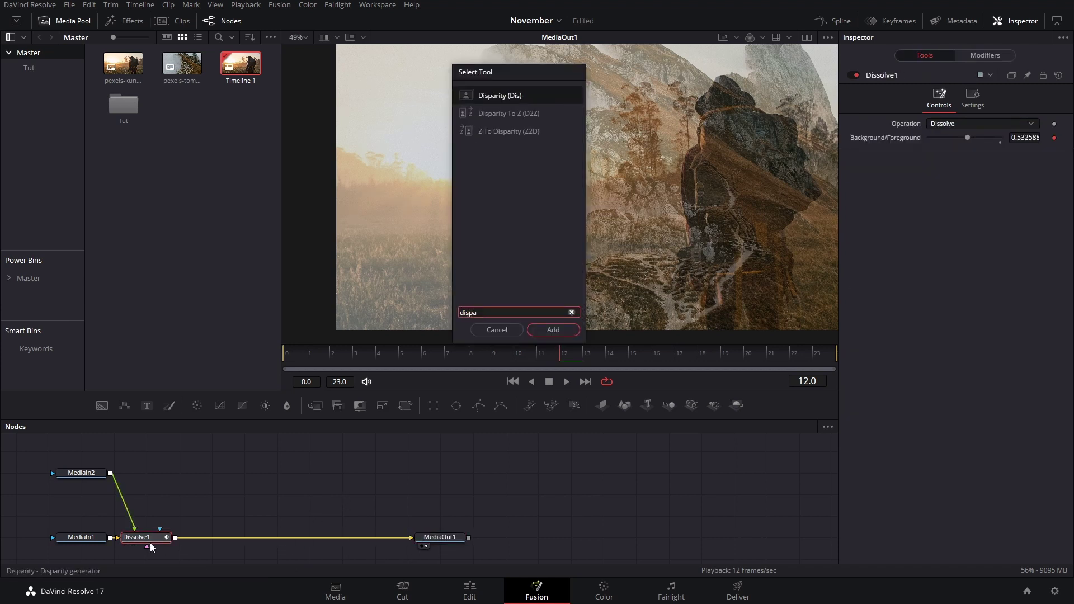
{"action": "key", "text": "BackSpace"}
{"action": "type", "text": "l"}
{"action": "key", "text": "Return"}
- Add a FastNoise node above Displace1 and connect it to Displace1's foreground input
{"action": "key", "text": "shift+space"}
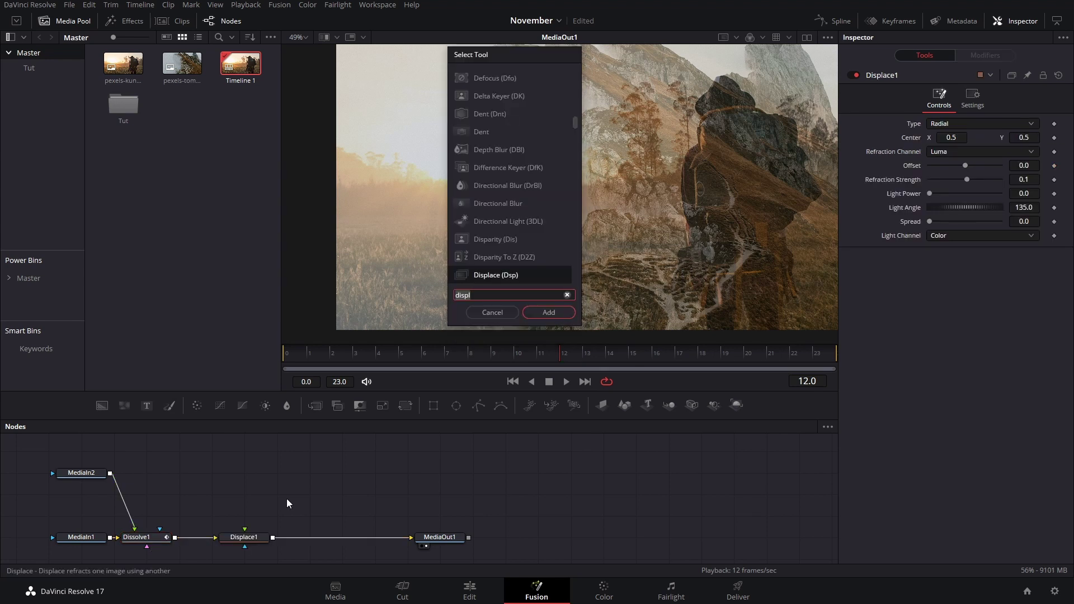
{"action": "key", "text": "BackSpace"}
{"action": "key", "text": "BackSpace"}
{"action": "key", "text": "BackSpace"}
{"action": "key", "text": "BackSpace"}
{"action": "key", "text": "BackSpace"}
{"action": "type", "text": "fast"}
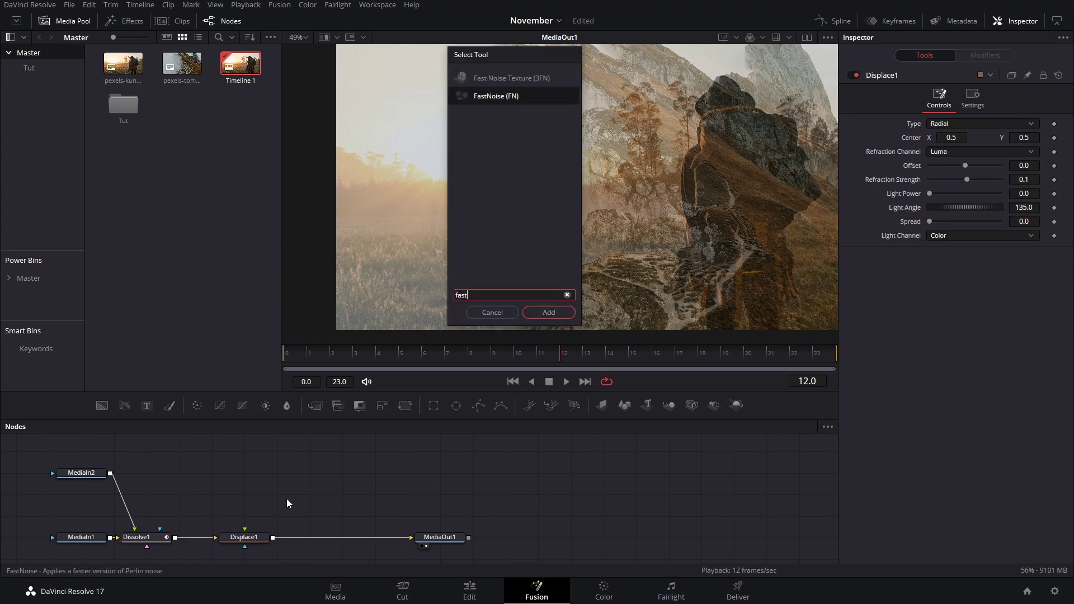
{"action": "key", "text": "Return"}
{"action": "left_click_drag", "start_coordinate": [287, 498], "coordinate": [249, 539]}
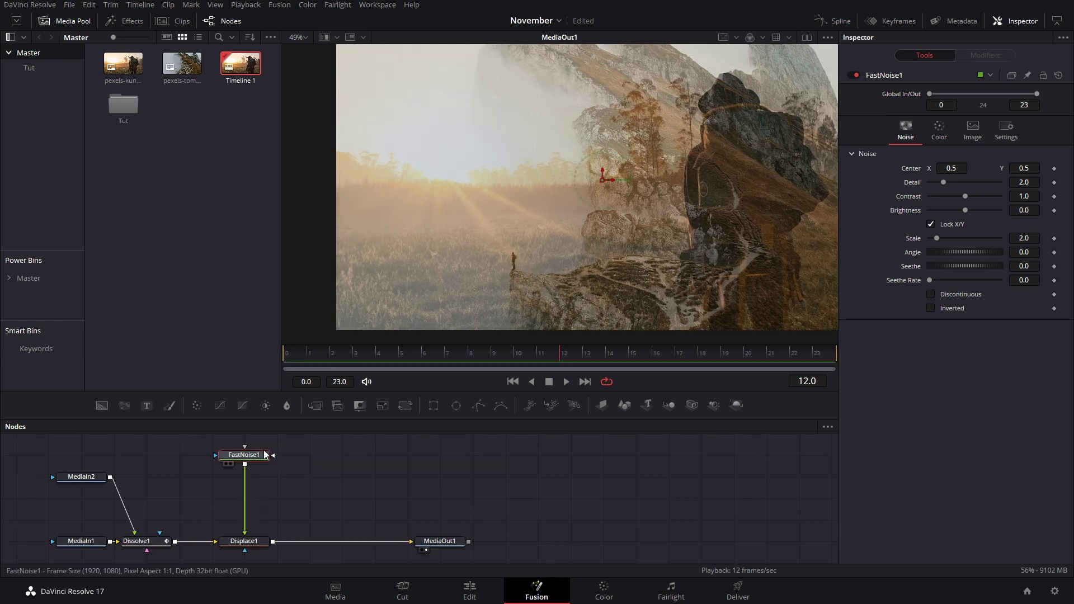
- View FastNoise1 and set Detail 7.56, Contrast 3.79, Brightness 0.29, unlocked X Scale 6.46, Y Scale 4.09 and Seethe Rate 0.236, and preview the motion
{"action": "key", "text": "1"}
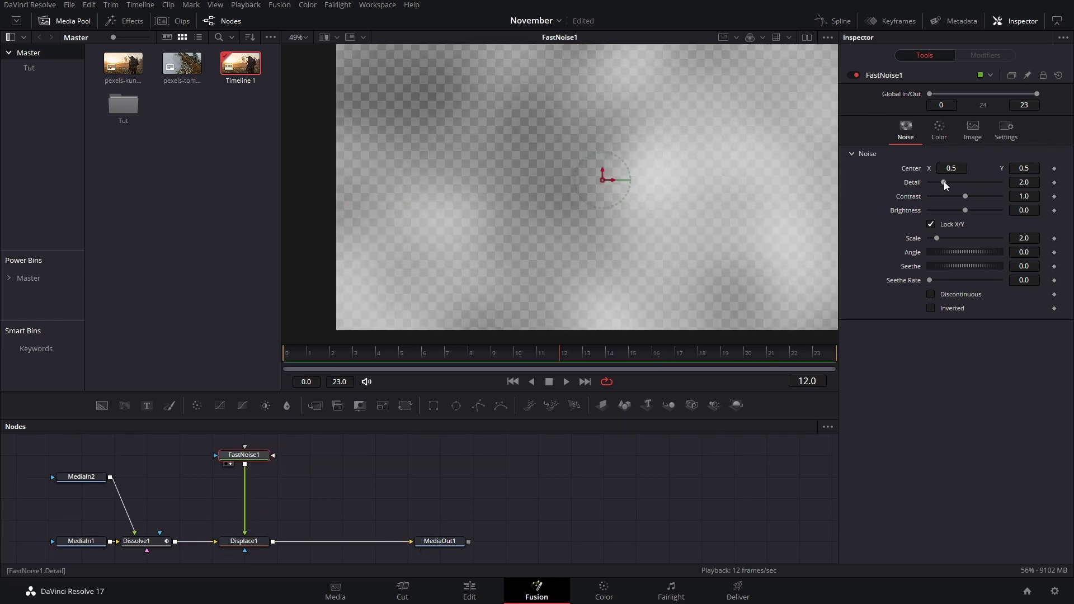
{"action": "left_click_drag", "start_coordinate": [944, 182], "coordinate": [976, 210]}
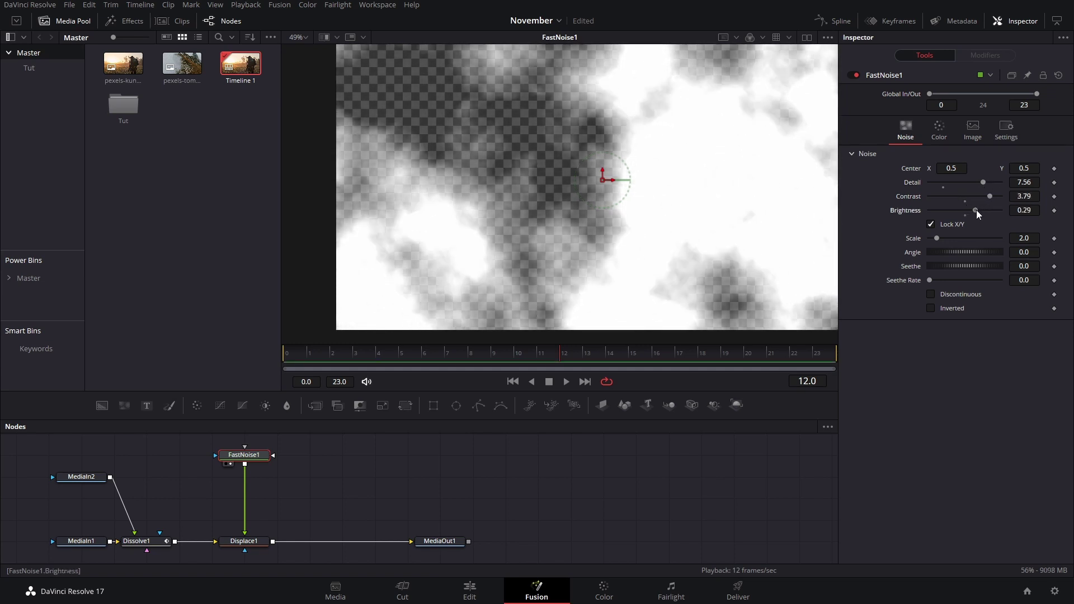
{"action": "left_click", "coordinate": [931, 226]}
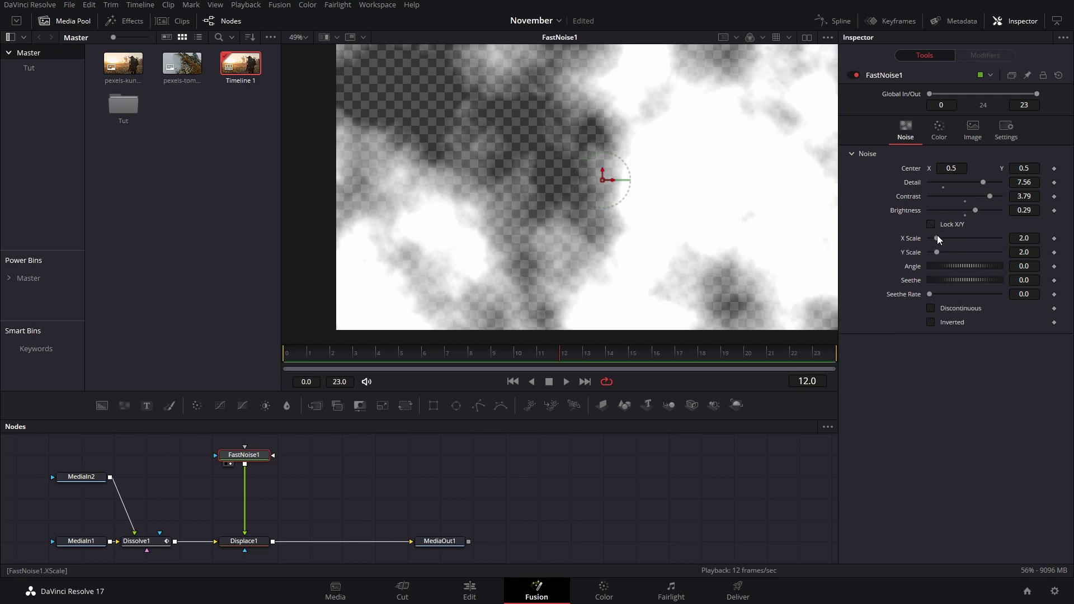
{"action": "mouse_move", "coordinate": [938, 238]}
{"action": "left_mouse_down"}
{"action": "mouse_move", "coordinate": [953, 240]}
{"action": "mouse_move", "coordinate": [942, 257]}
{"action": "left_mouse_up"}
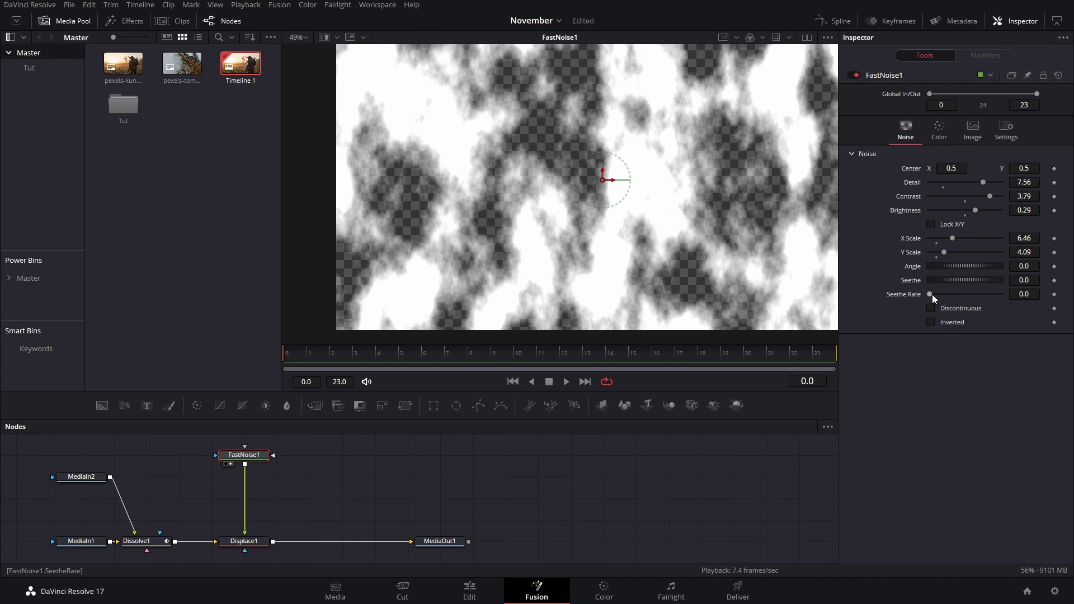
{"action": "left_click_drag", "start_coordinate": [932, 294], "coordinate": [946, 303]}
{"action": "key", "text": "space"}
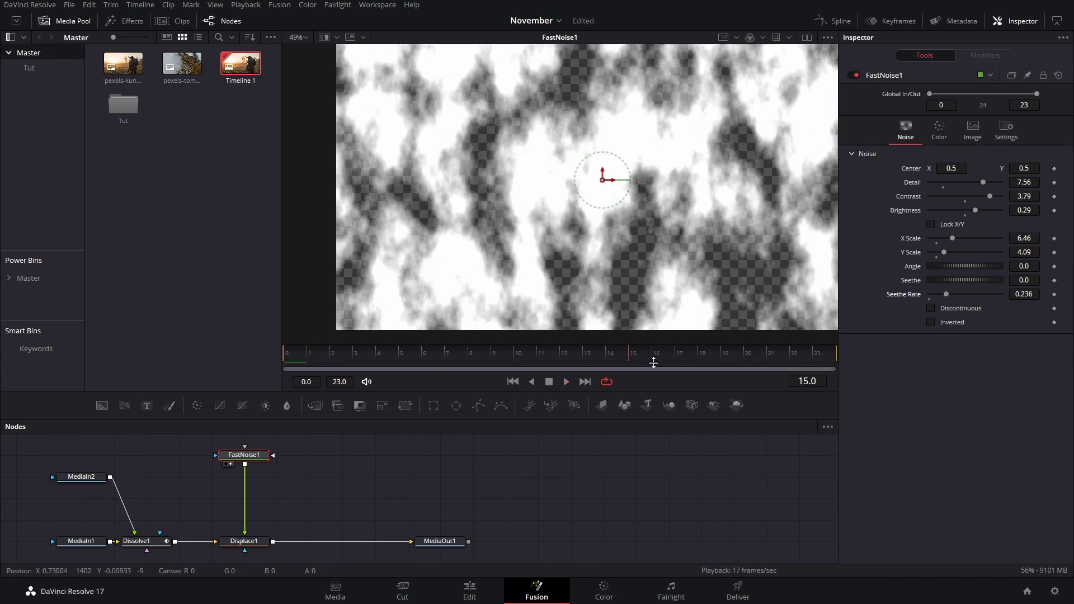
- Insert a Waviness node between FastNoise1 and Displace1 and show its output in the viewer
{"action": "key", "text": "shift+space"}
{"action": "type", "text": "fast"}
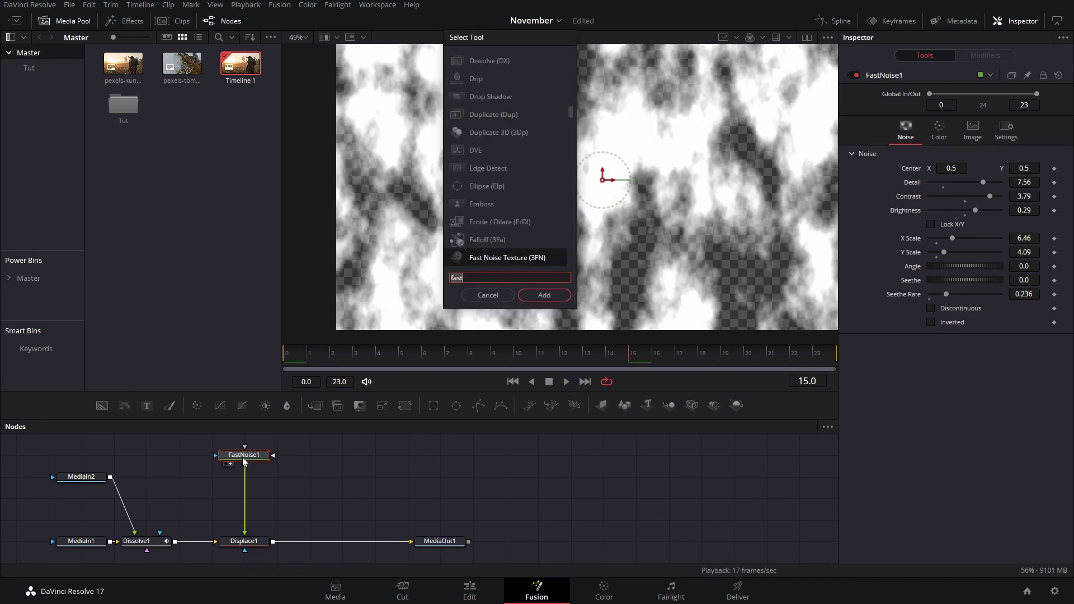
{"action": "type", "text": "wavin"}
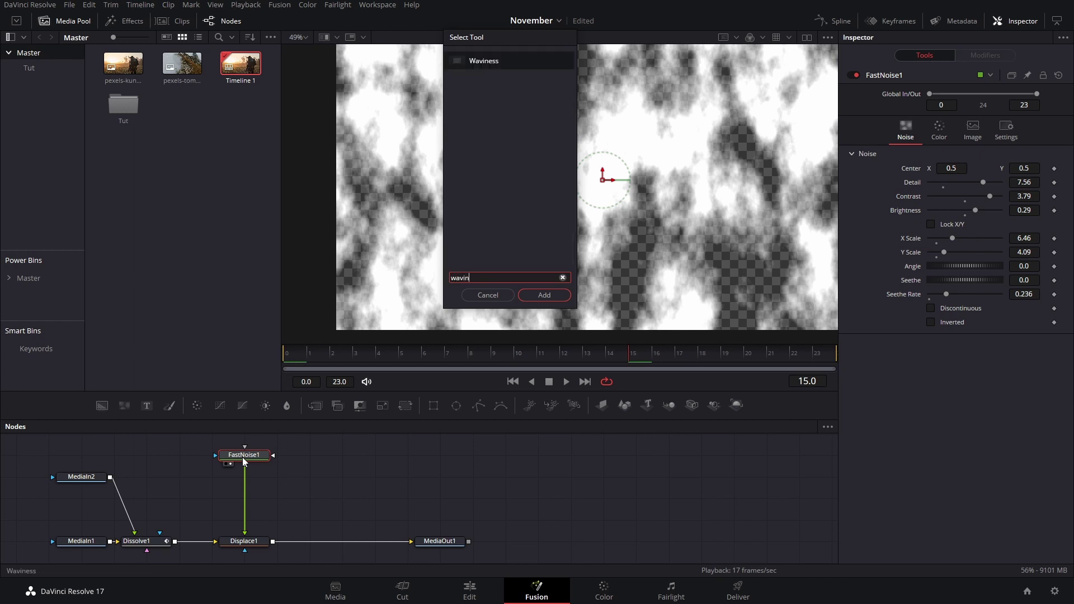
{"action": "key", "text": "Return"}
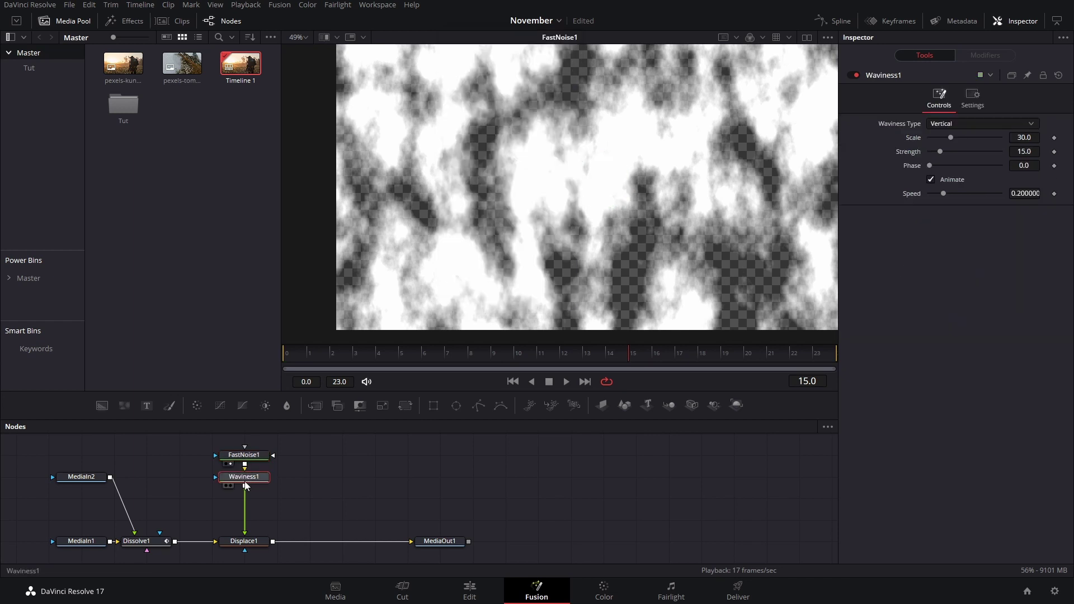
{"action": "key", "text": "1"}
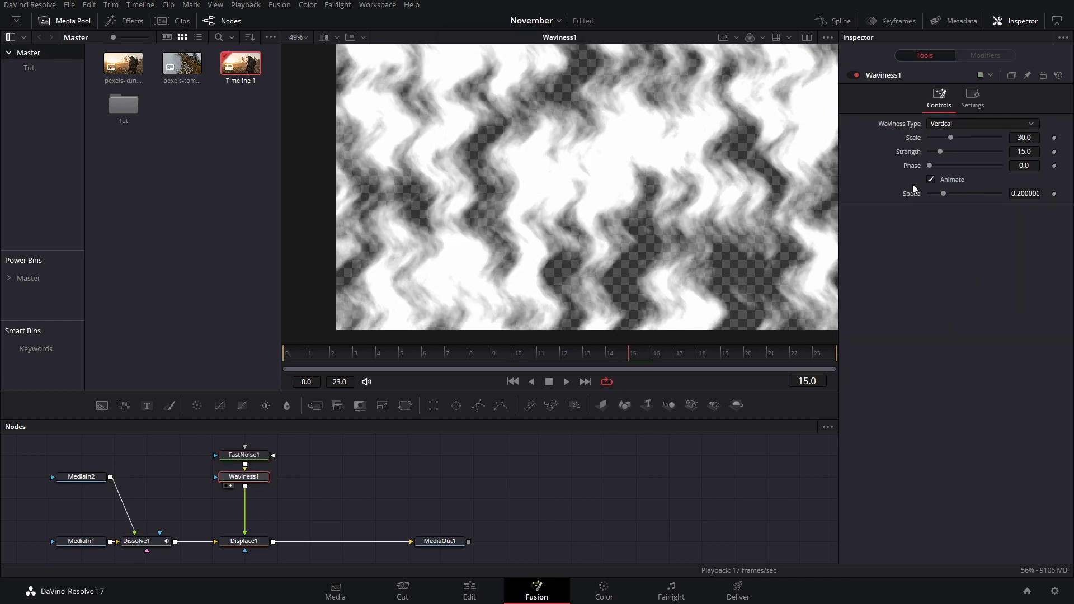
- Set Waviness1 to Horizontal with Scale 63 and Strength 48.8, turn off Animate, and preview the noise
{"action": "left_click", "coordinate": [954, 124]}
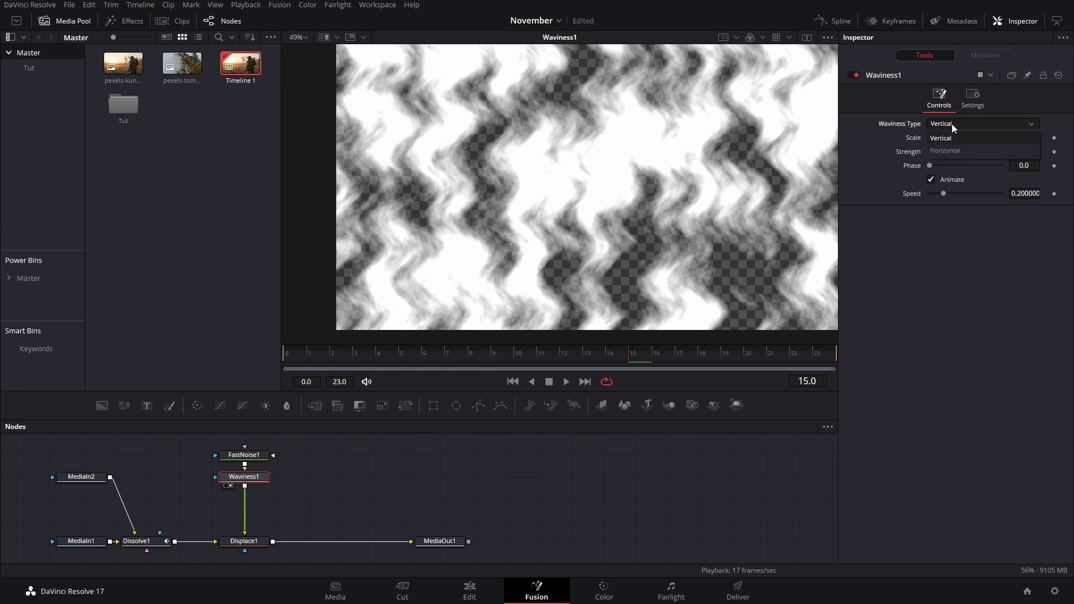
{"action": "left_click", "coordinate": [944, 151]}
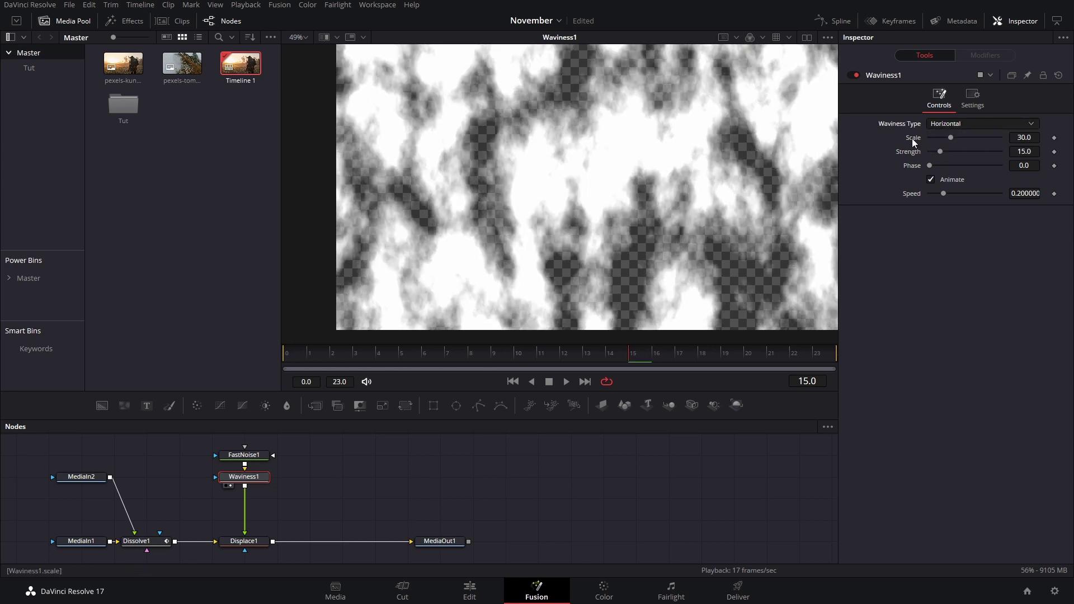
{"action": "mouse_move", "coordinate": [961, 139]}
{"action": "left_mouse_down"}
{"action": "mouse_move", "coordinate": [974, 142]}
{"action": "mouse_move", "coordinate": [954, 157]}
{"action": "mouse_move", "coordinate": [963, 159]}
{"action": "left_mouse_up"}
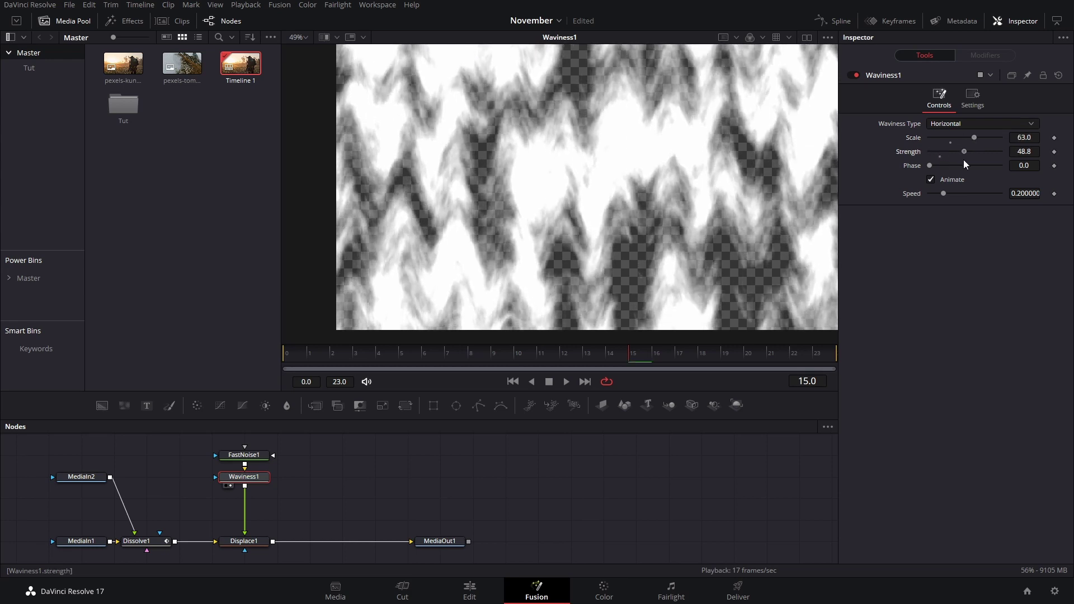
{"action": "left_click", "coordinate": [931, 180]}
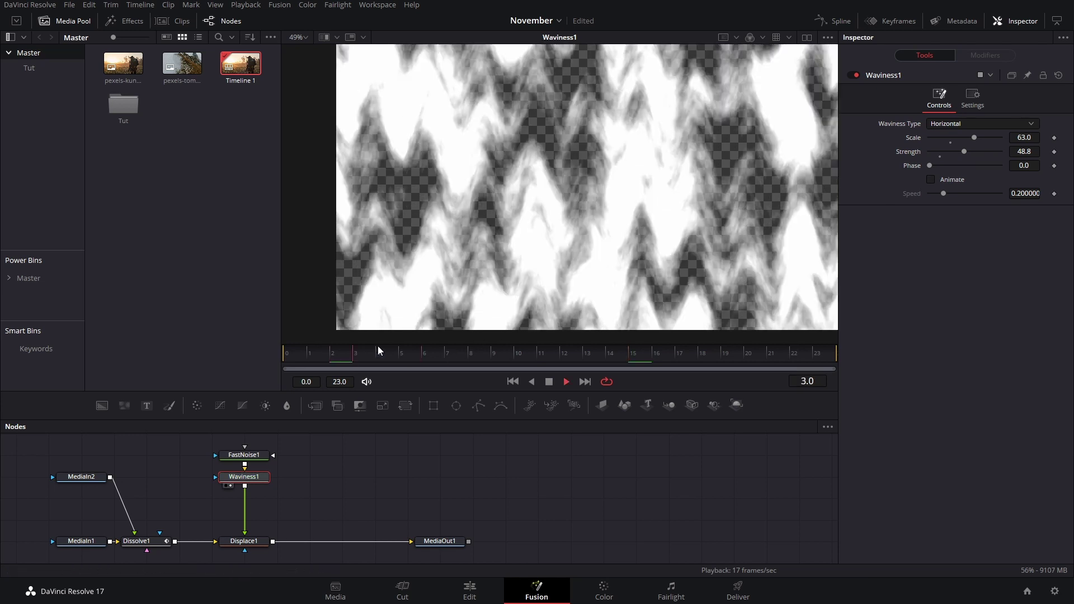
{"action": "key", "text": "space"}
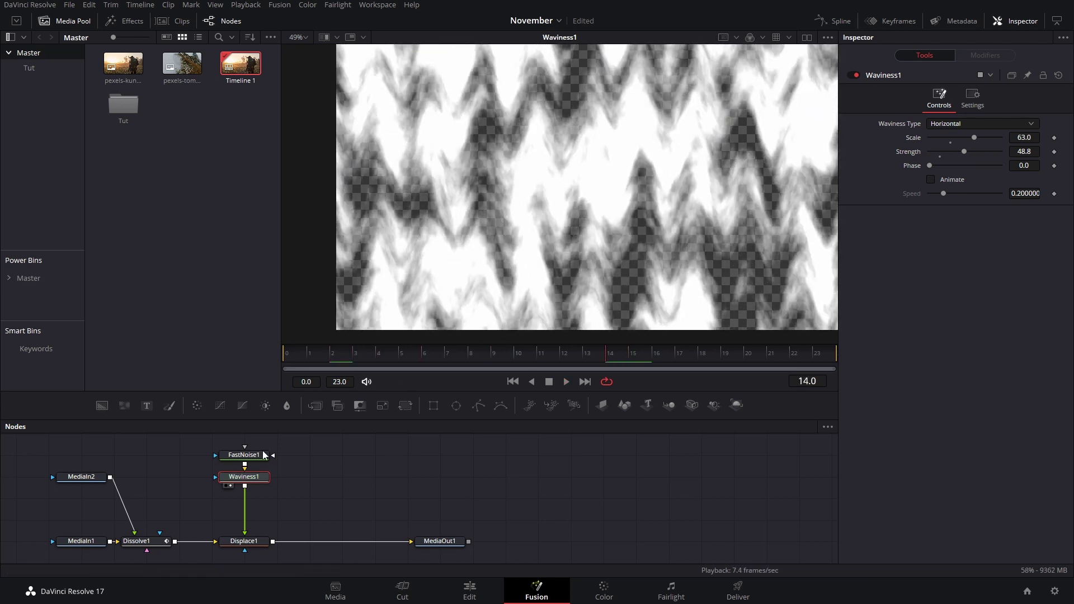
- Return to frame 0, show MediaOut1 in the viewer and set Displace1's Refraction Strength to 0
{"action": "left_click", "coordinate": [258, 541]}
{"action": "left_click_drag", "start_coordinate": [417, 348], "coordinate": [302, 354]}
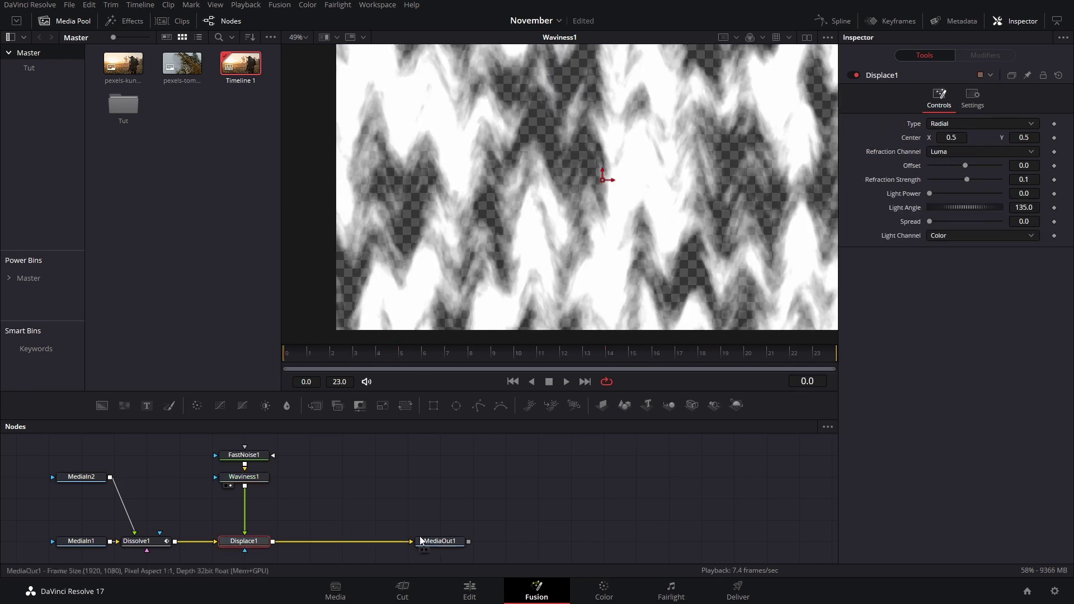
{"action": "left_click", "coordinate": [425, 539]}
{"action": "key", "text": "1"}
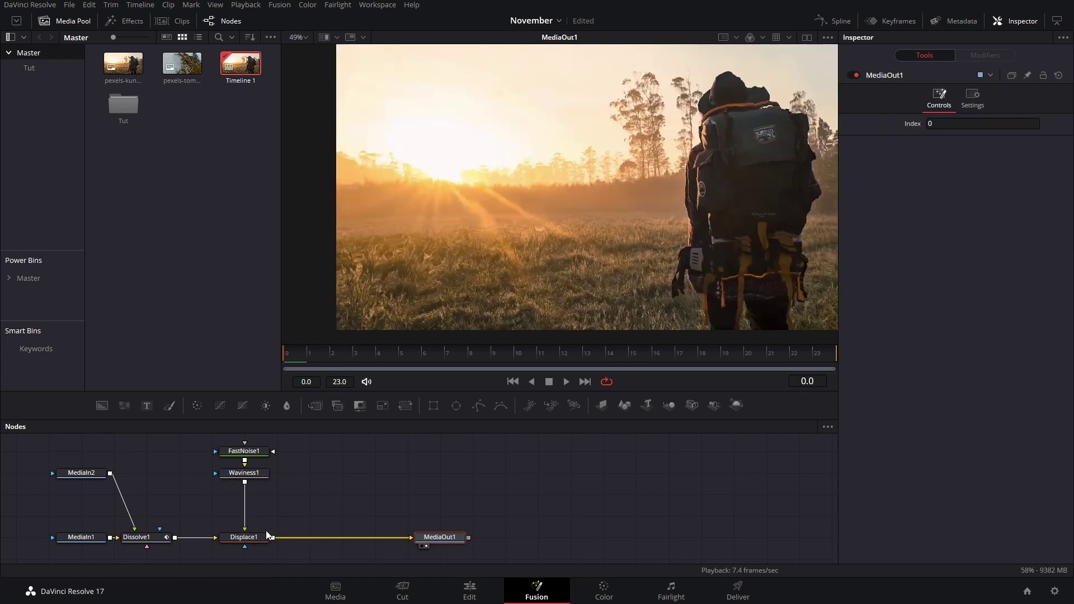
{"action": "left_click", "coordinate": [257, 537]}
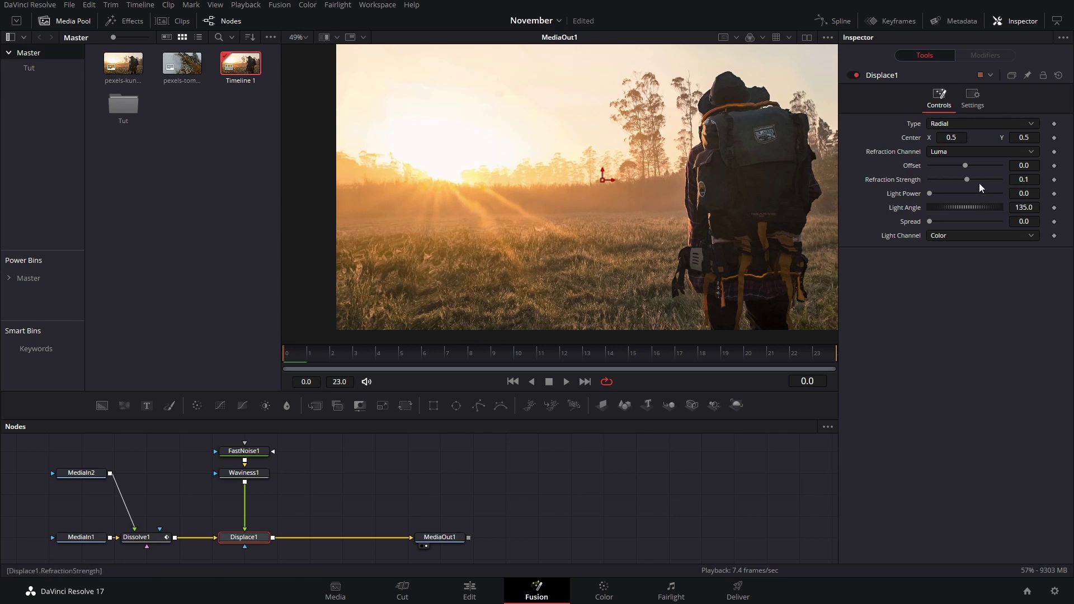
{"action": "mouse_move", "coordinate": [969, 178]}
{"action": "left_mouse_down"}
{"action": "mouse_move", "coordinate": [988, 185]}
{"action": "mouse_move", "coordinate": [964, 193]}
{"action": "left_mouse_up"}
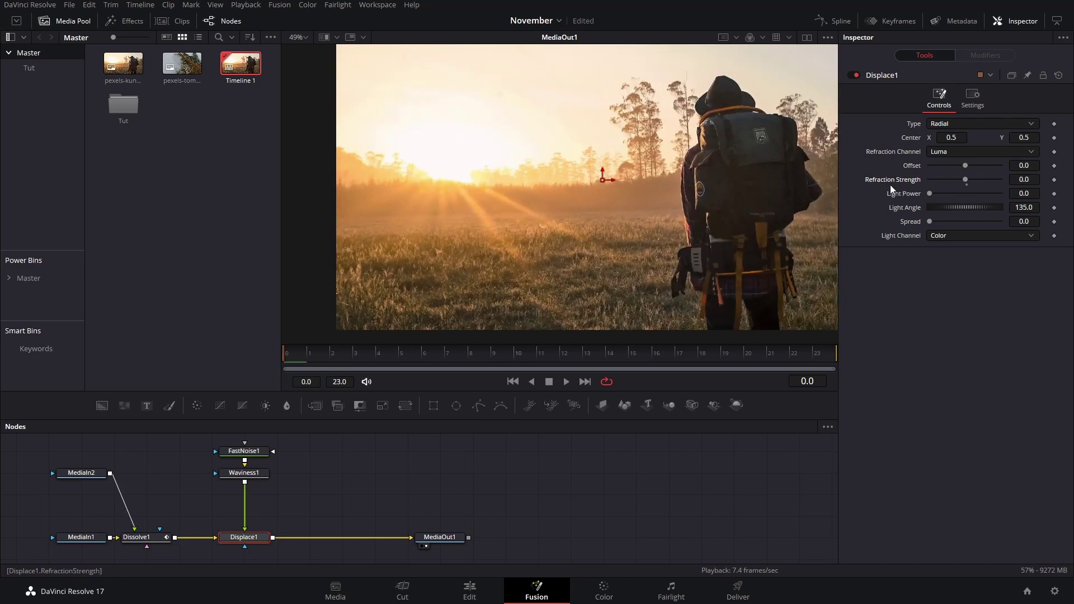
- Modify Displace1's Refraction Strength with Anim Curves and open the modifier's controls
{"action": "right_click", "coordinate": [888, 180]}
{"action": "mouse_move", "coordinate": [908, 224]}
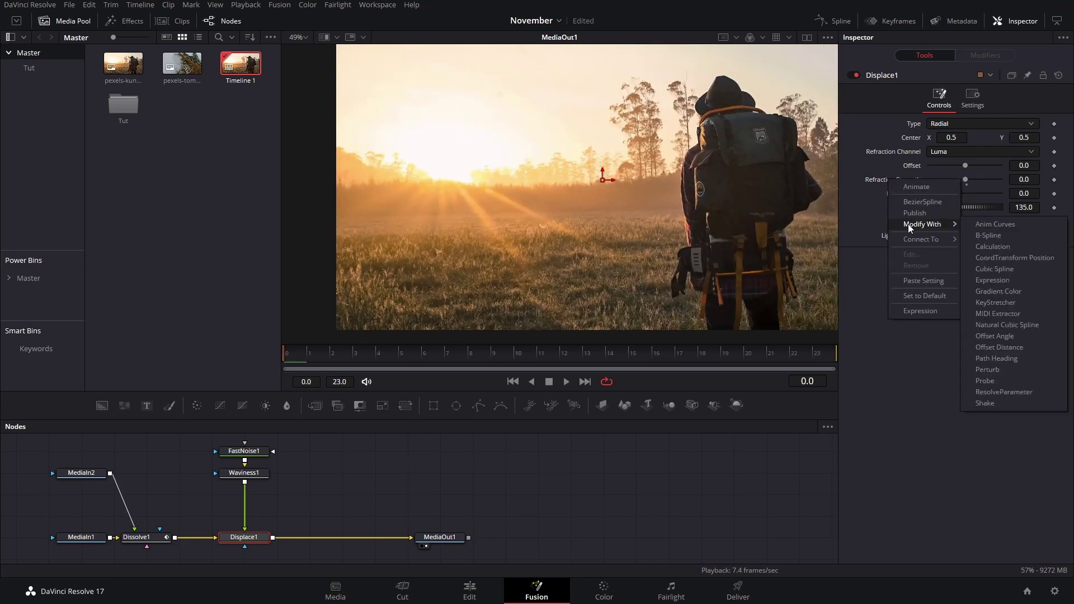
{"action": "left_click", "coordinate": [993, 225]}
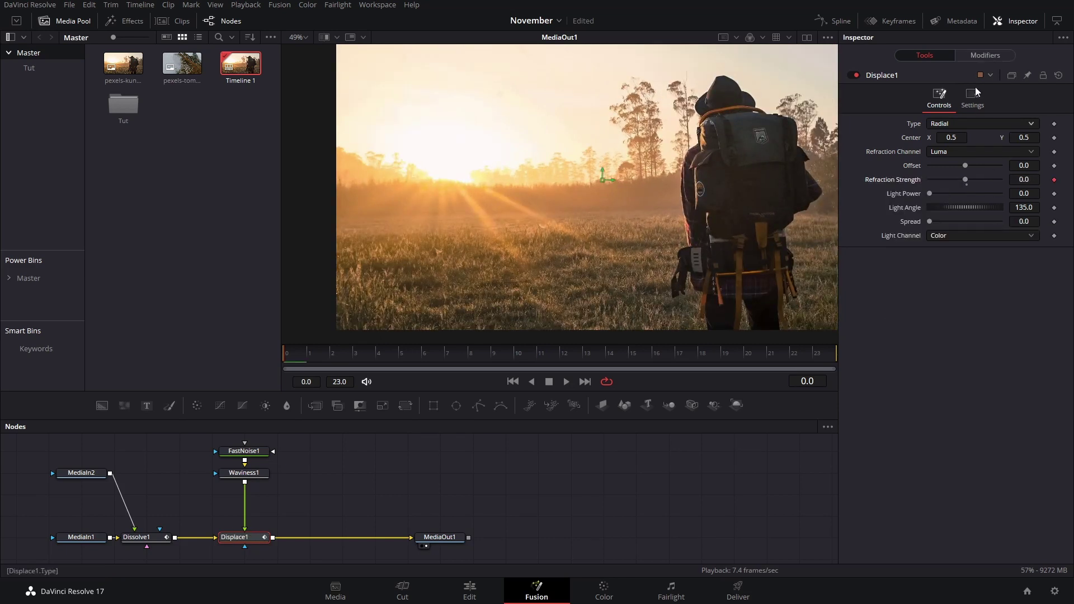
{"action": "left_click", "coordinate": [969, 54]}
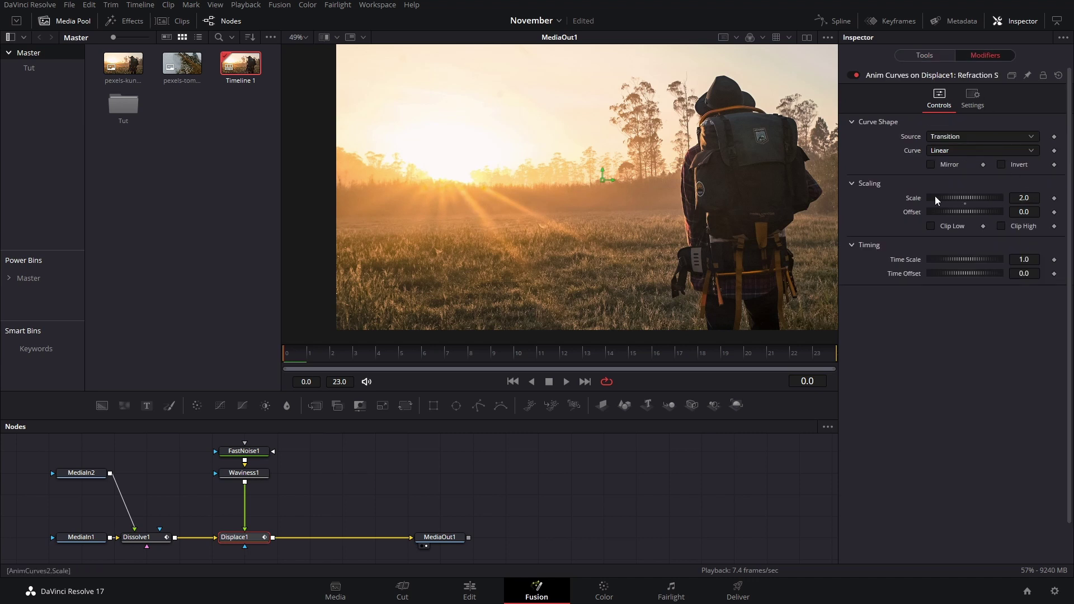
- Set the Refraction Strength curve's Scale to 1 and its Curve type to Custom
{"action": "double_click", "coordinate": [1030, 200]}
{"action": "type", "text": "1"}
{"action": "key", "text": "Return"}
{"action": "left_click", "coordinate": [946, 149]}
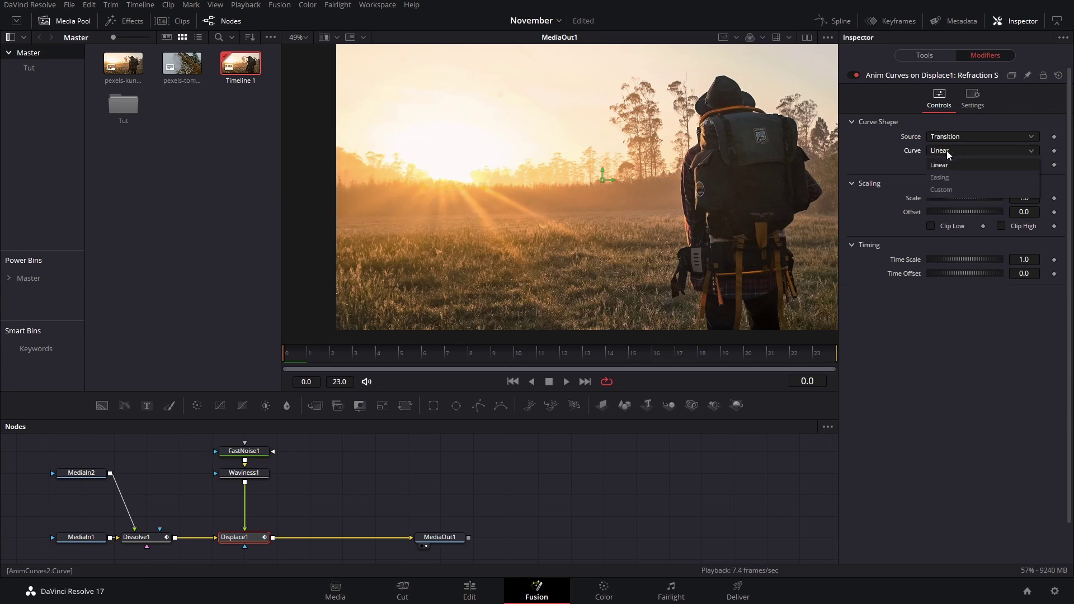
{"action": "left_click", "coordinate": [949, 189]}
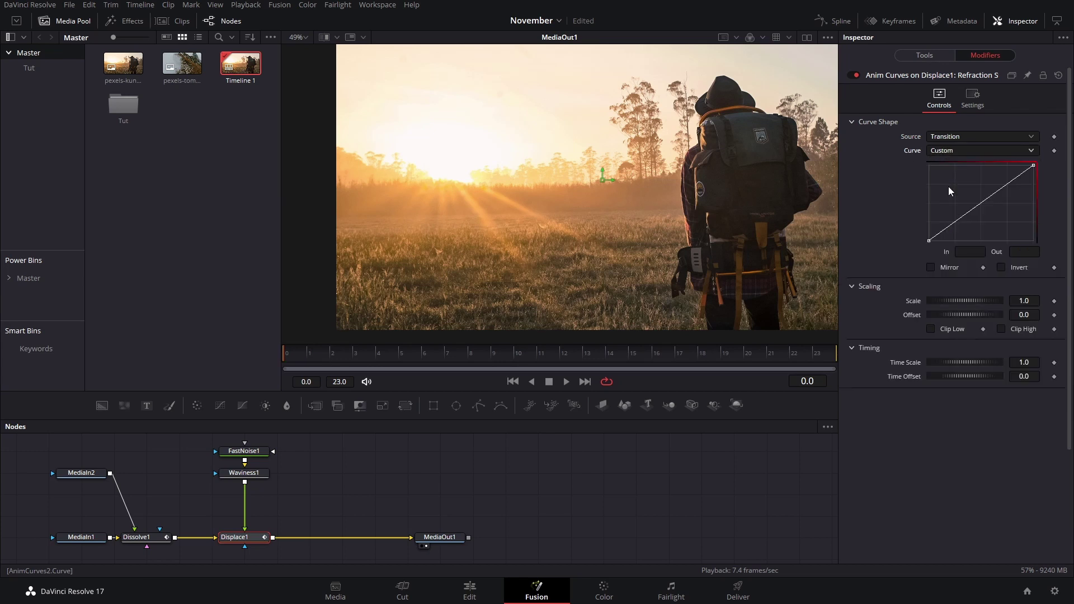
- Add a point halfway along the Refraction Strength curve and set the curve's end point Out value to 0
{"action": "left_click", "coordinate": [981, 204]}
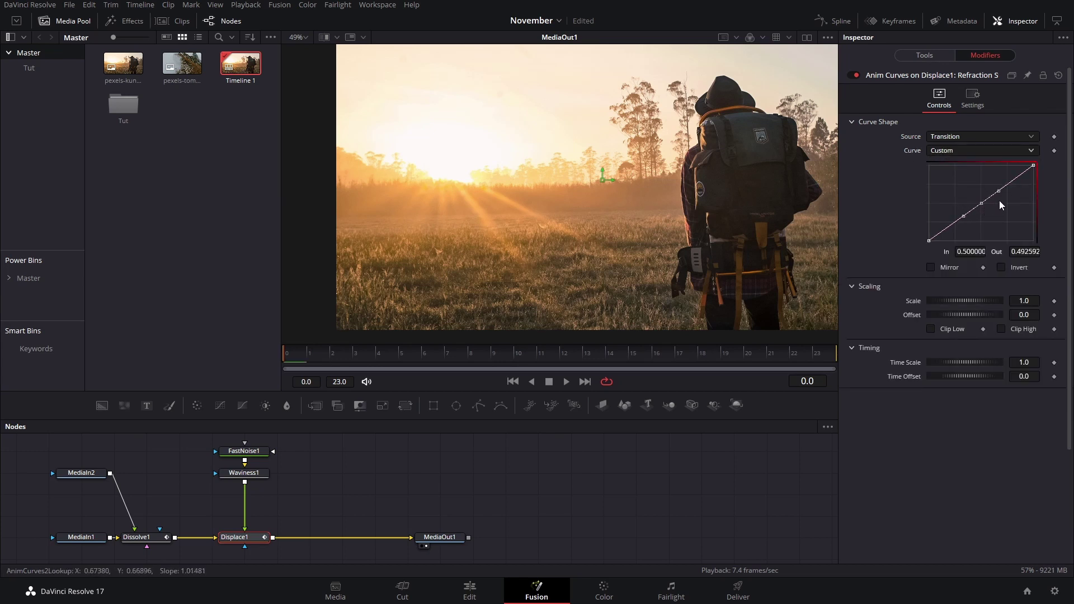
{"action": "left_click", "coordinate": [1034, 166]}
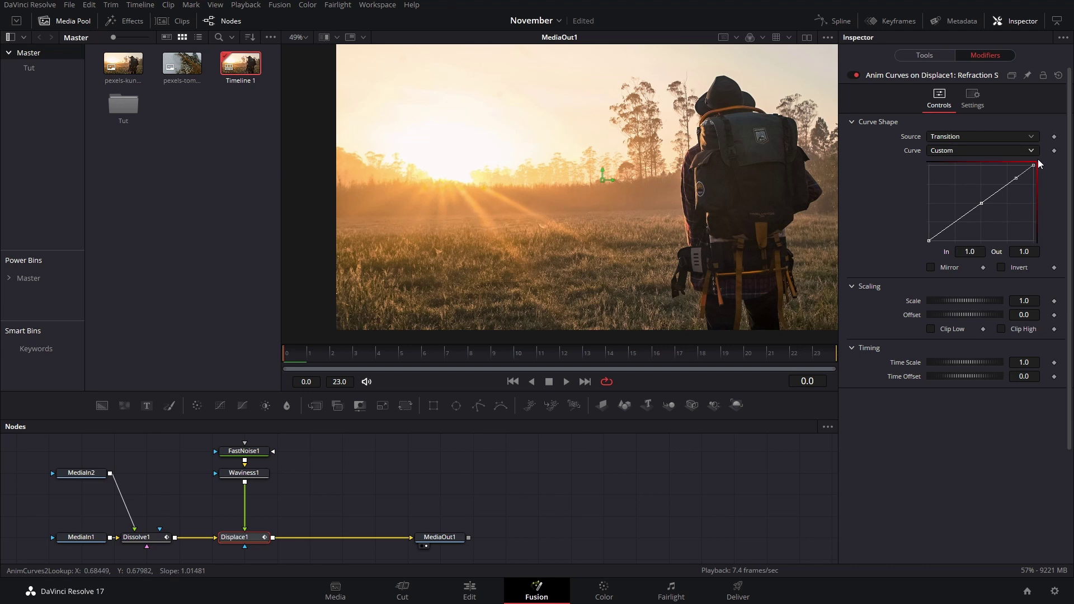
{"action": "double_click", "coordinate": [1017, 253]}
{"action": "type", "text": "0"}
{"action": "key", "text": "Tab"}
- Set the curve's middle point Out value to 1 and smooth the curve into a bell shape
{"action": "left_click", "coordinate": [981, 204]}
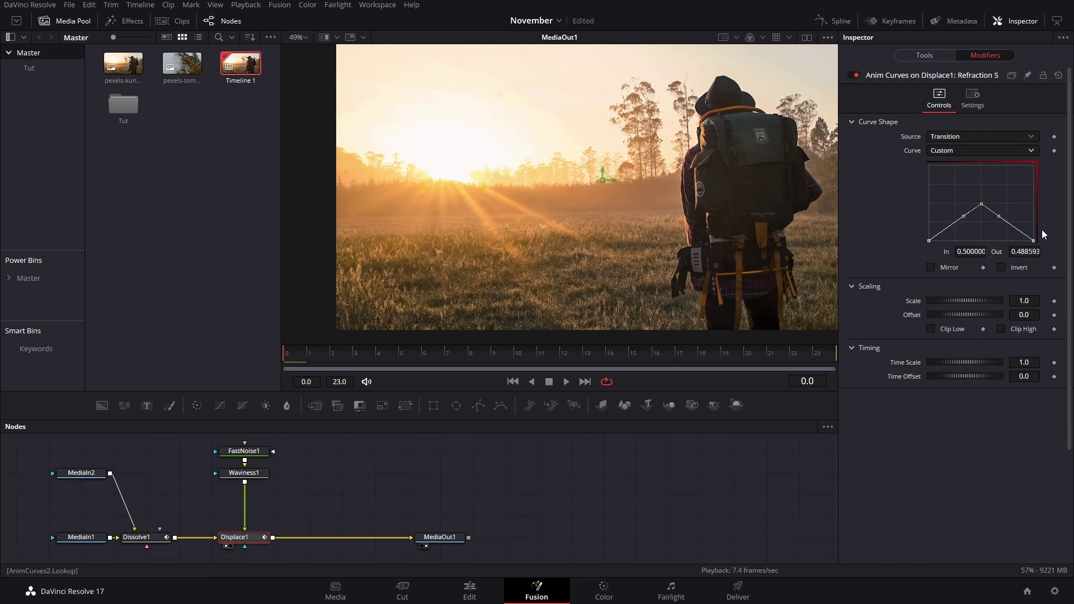
{"action": "left_click", "coordinate": [1024, 252]}
{"action": "type", "text": "1"}
{"action": "key", "text": "Return"}
{"action": "key", "text": "shift+s"}
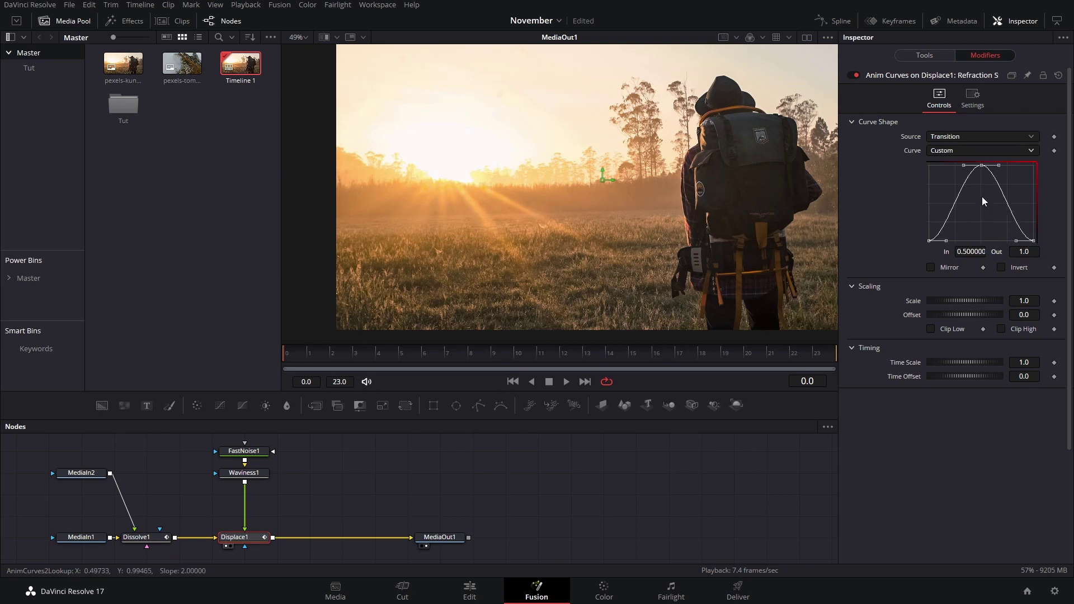
- Extend the start and end point handles inward to narrow the curve's peak, and play the displacement transition
{"action": "left_click", "coordinate": [929, 240]}
{"action": "left_click_drag", "start_coordinate": [951, 248], "coordinate": [974, 246]}
{"action": "key", "text": "ctrl+a"}
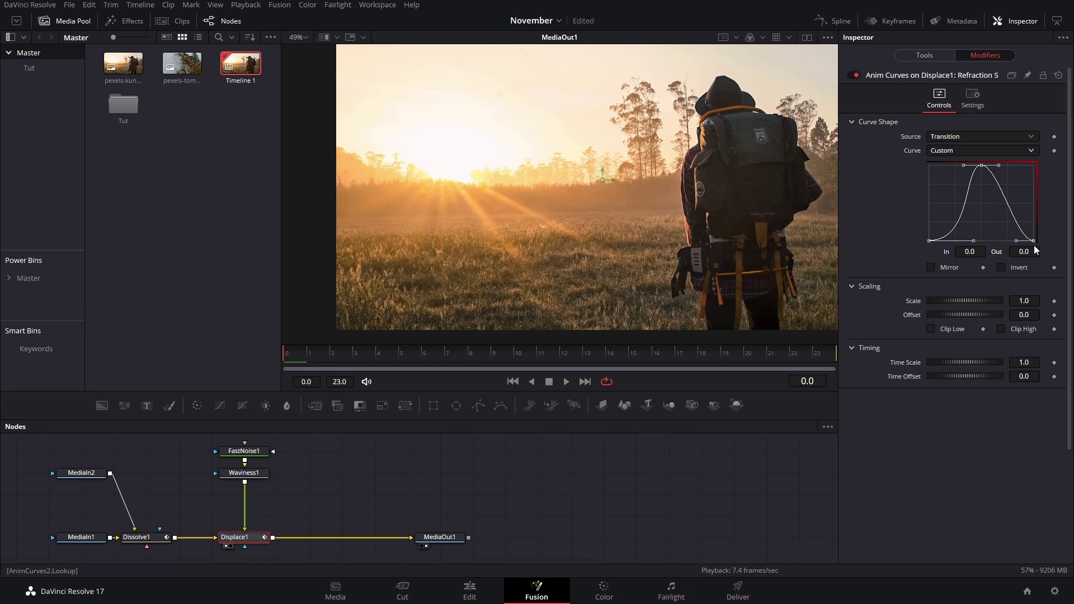
{"action": "left_click_drag", "start_coordinate": [998, 240], "coordinate": [988, 242]}
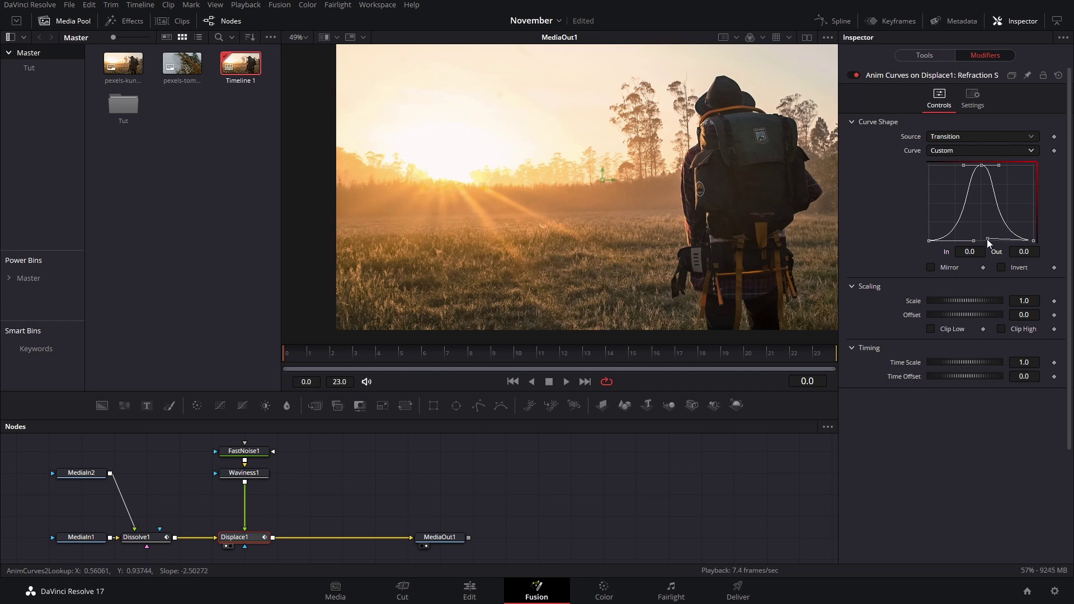
{"action": "key", "text": "space"}
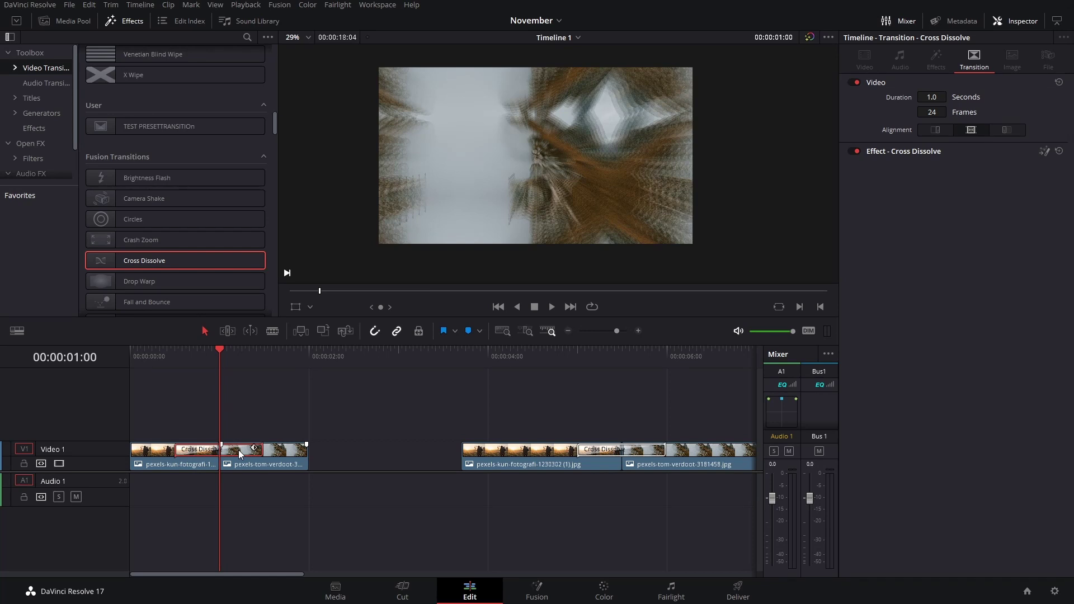
- Open the timeline's first Cross Dissolve transition in the Fusion page and go to frame 0
{"action": "right_click", "coordinate": [239, 451]}
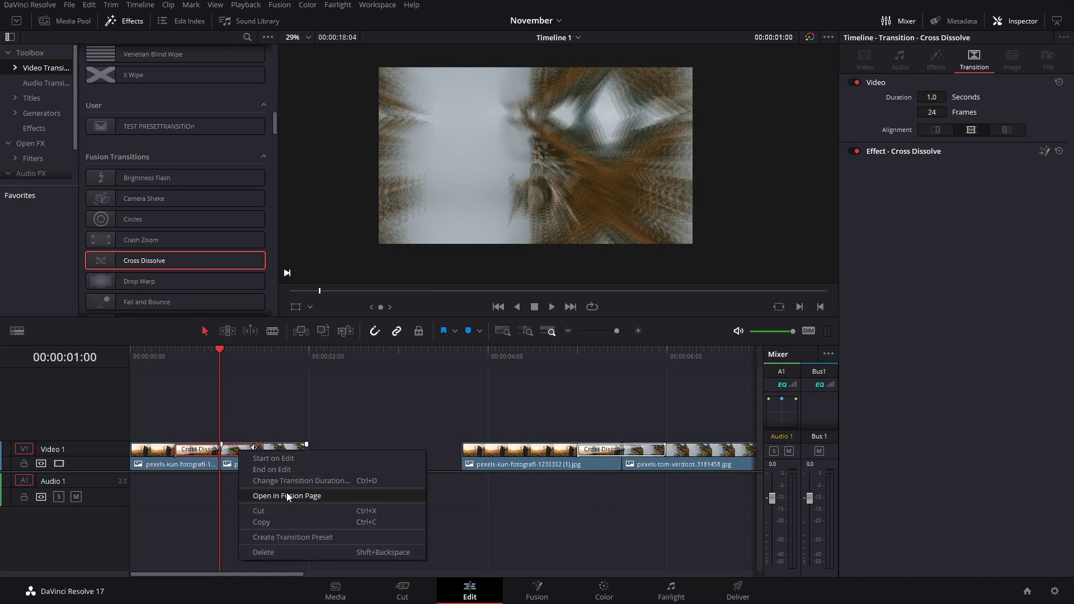
{"action": "left_click", "coordinate": [286, 495]}
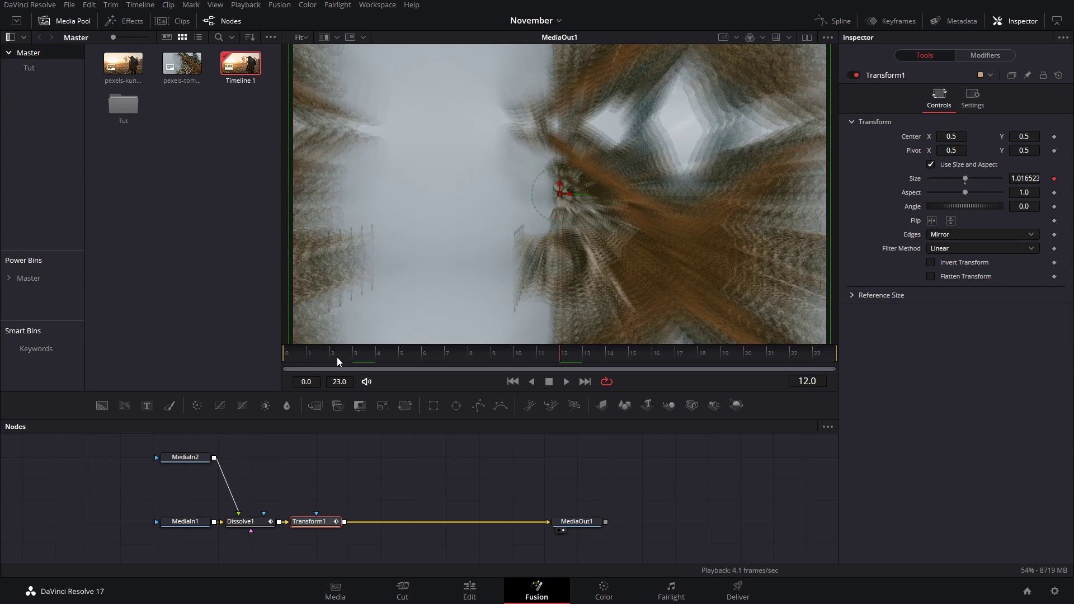
{"action": "left_click", "coordinate": [289, 353]}
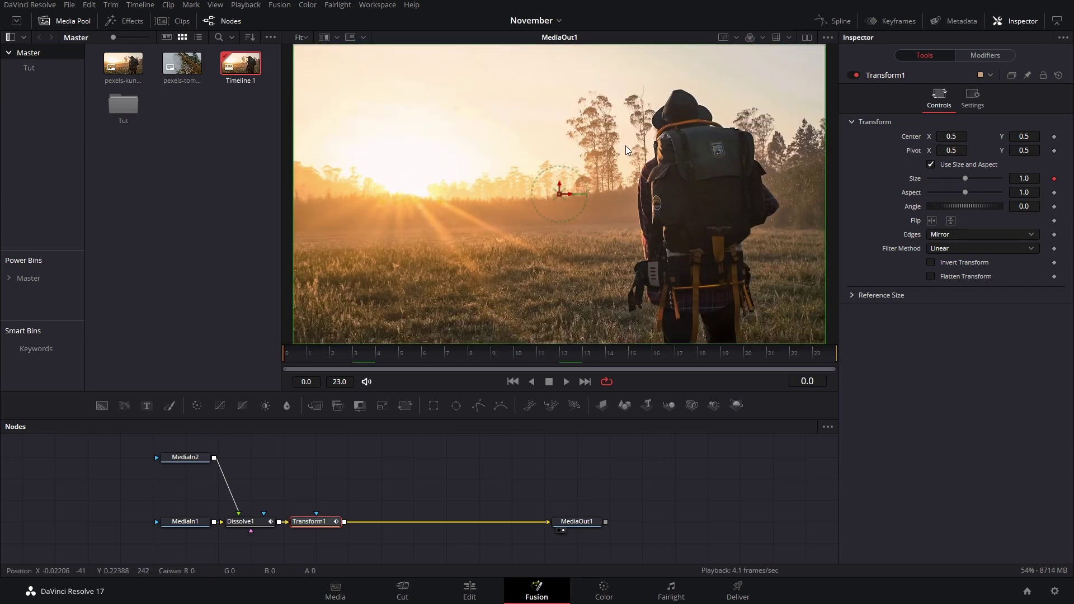
{"action": "scroll", "coordinate": [626, 146], "scroll_direction": "down", "scroll_amount": 1}
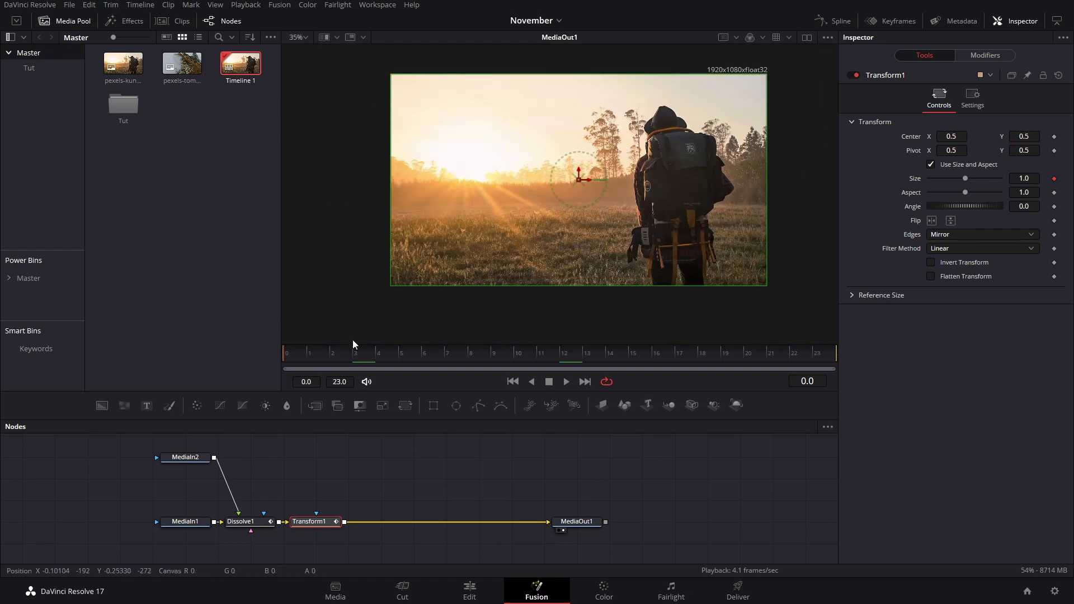
- Modify Transform1's Angle with Anim Curves and open the modifier's controls
{"action": "right_click", "coordinate": [916, 211]}
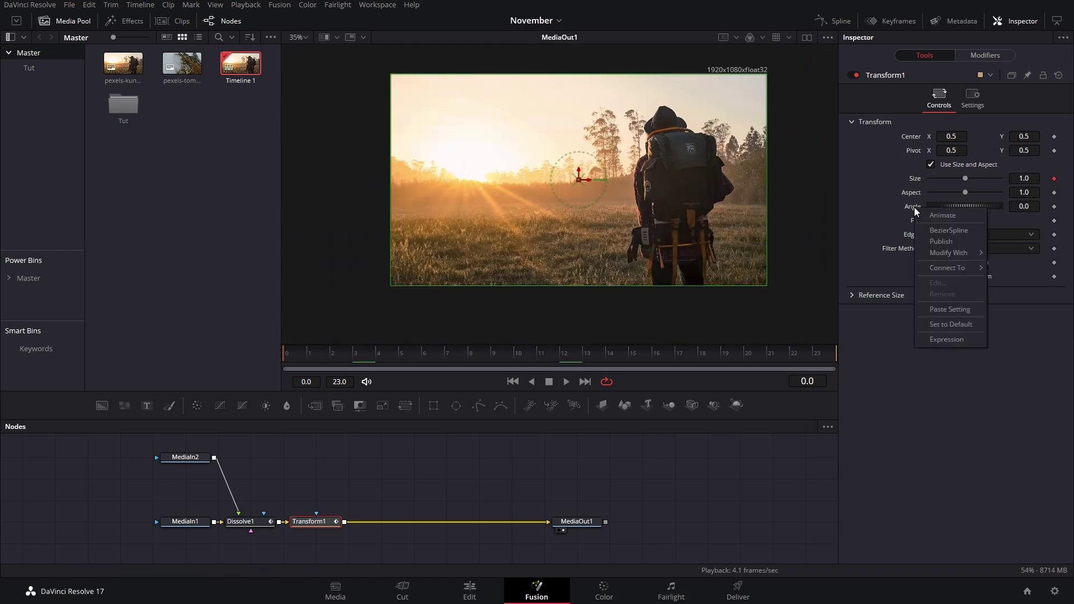
{"action": "mouse_move", "coordinate": [943, 251]}
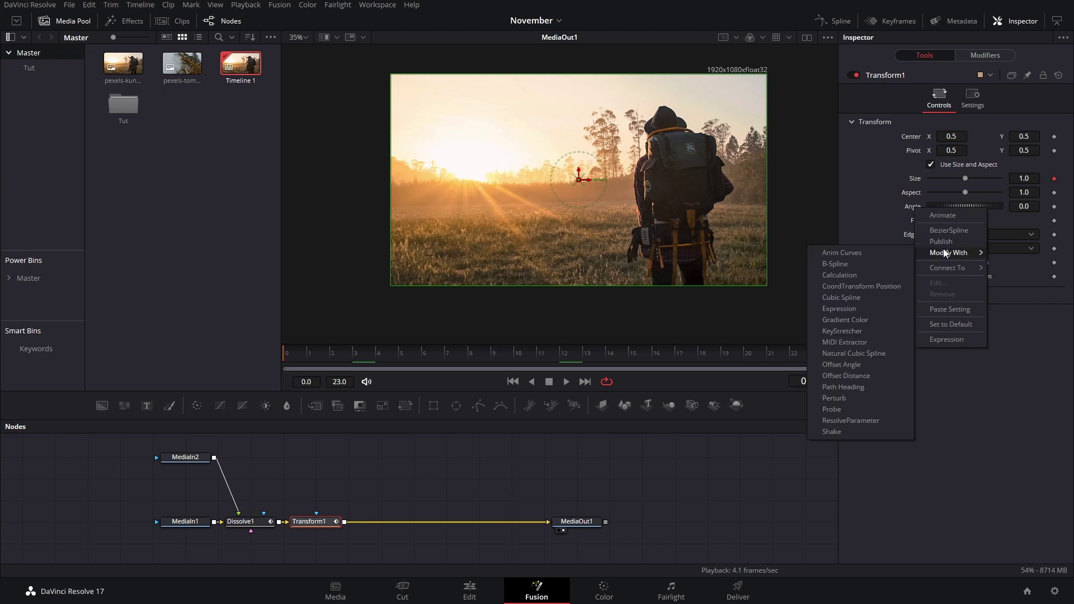
{"action": "left_click", "coordinate": [864, 251]}
{"action": "left_click", "coordinate": [982, 55]}
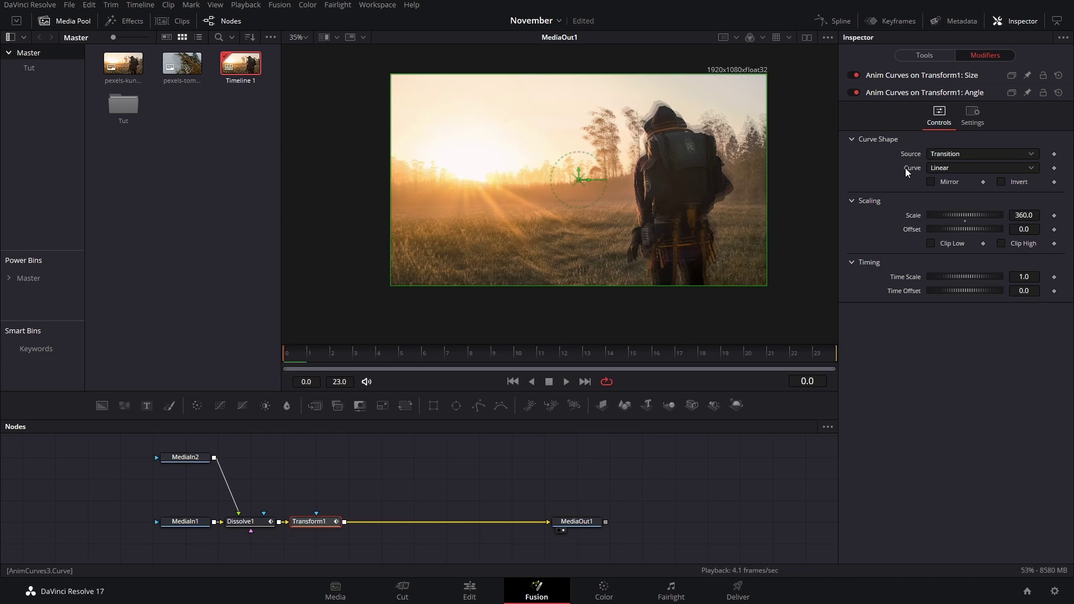
- Set the Angle curve to Custom, smooth it, extend both handles into a steep S-curve, and preview the rotation
{"action": "left_click", "coordinate": [961, 167]}
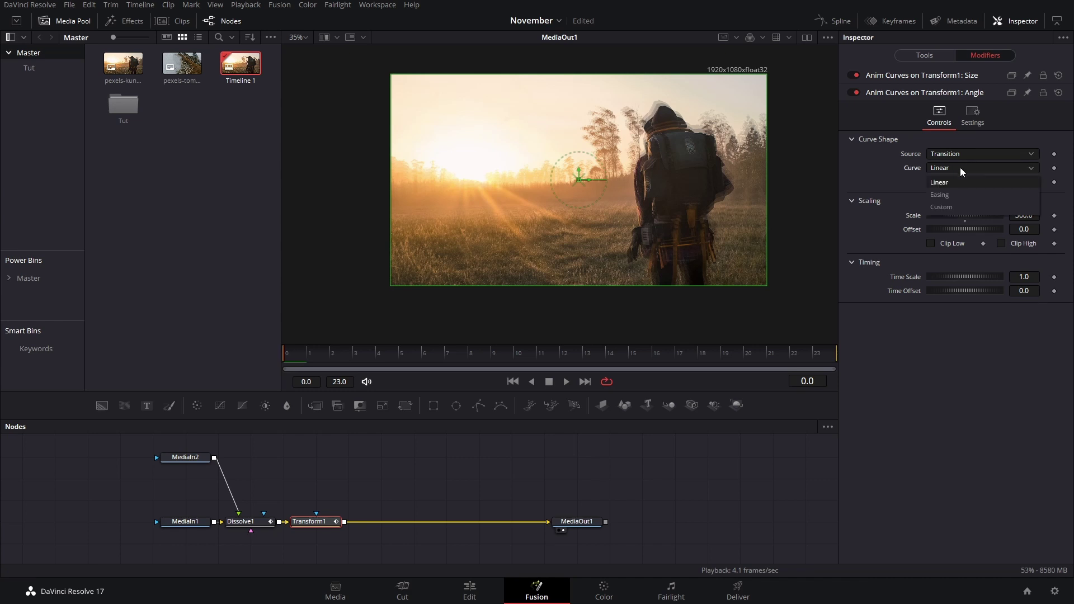
{"action": "left_click", "coordinate": [941, 215]}
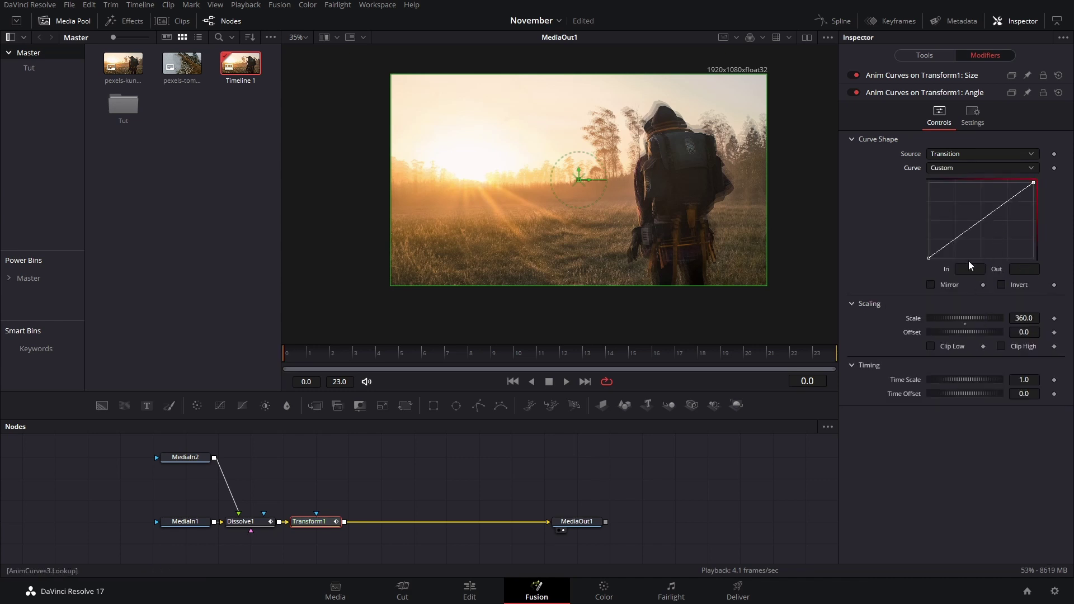
{"action": "key", "text": "shift+s"}
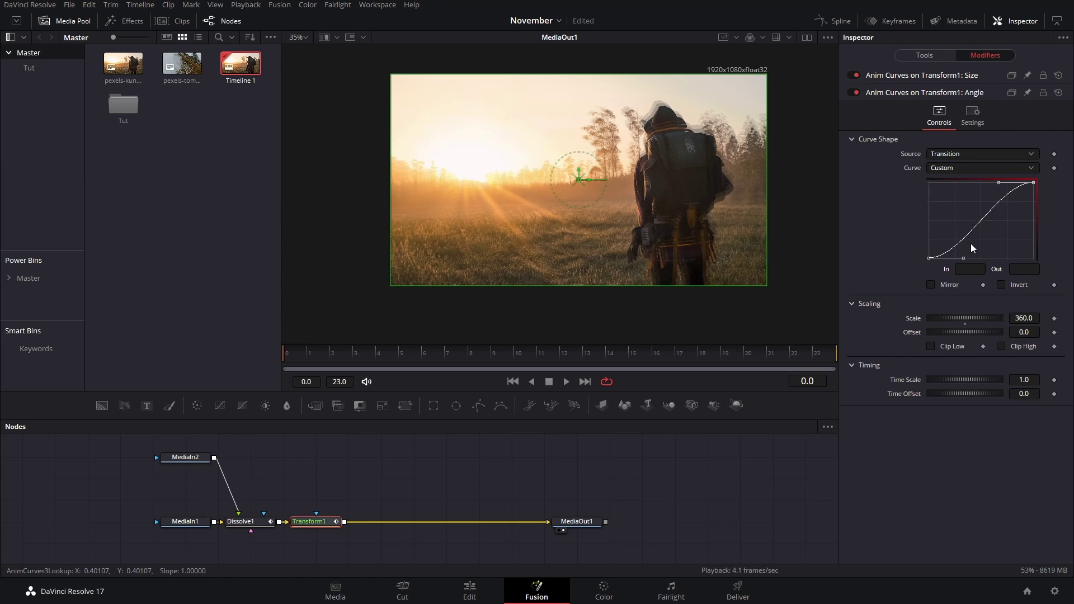
{"action": "left_click_drag", "start_coordinate": [962, 258], "coordinate": [1025, 256]}
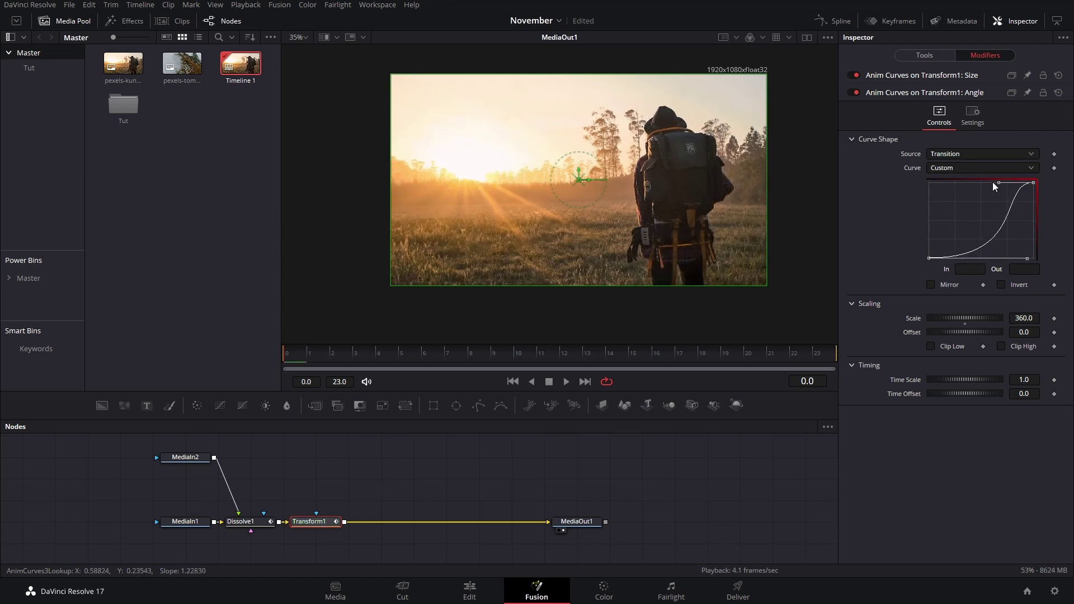
{"action": "left_click_drag", "start_coordinate": [998, 183], "coordinate": [942, 182]}
{"action": "key", "text": "space"}
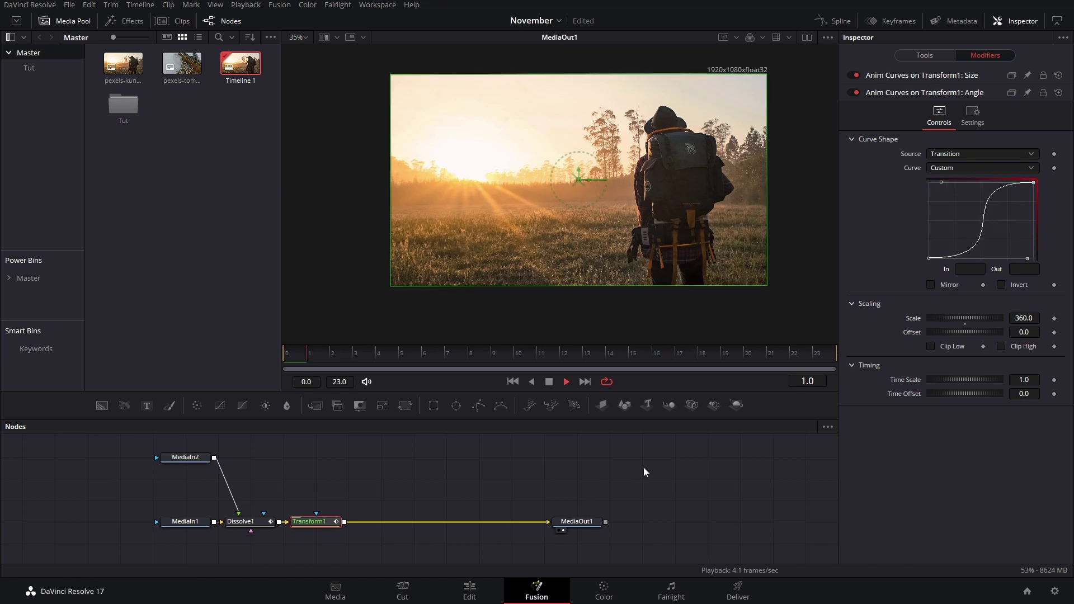